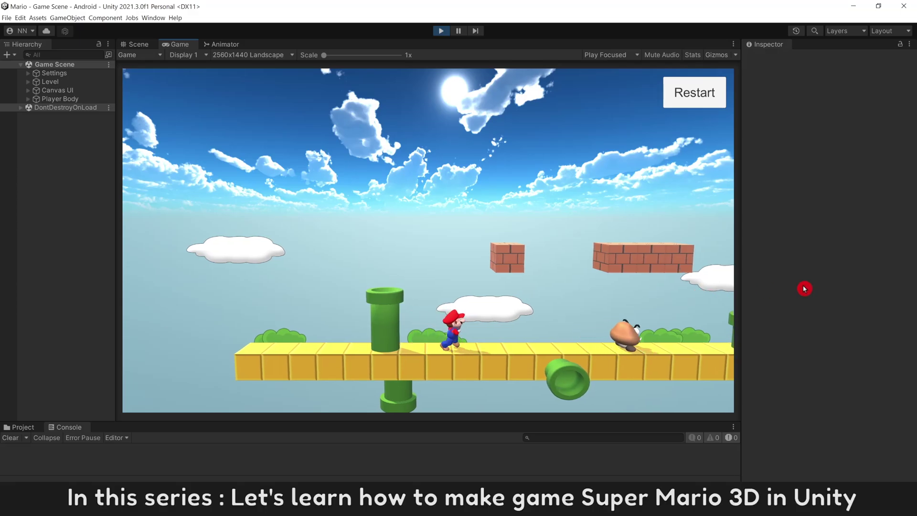
- Run and jump Mario across the brick rows and platforms past the goomba in Play mode
key("Right")
key("space")
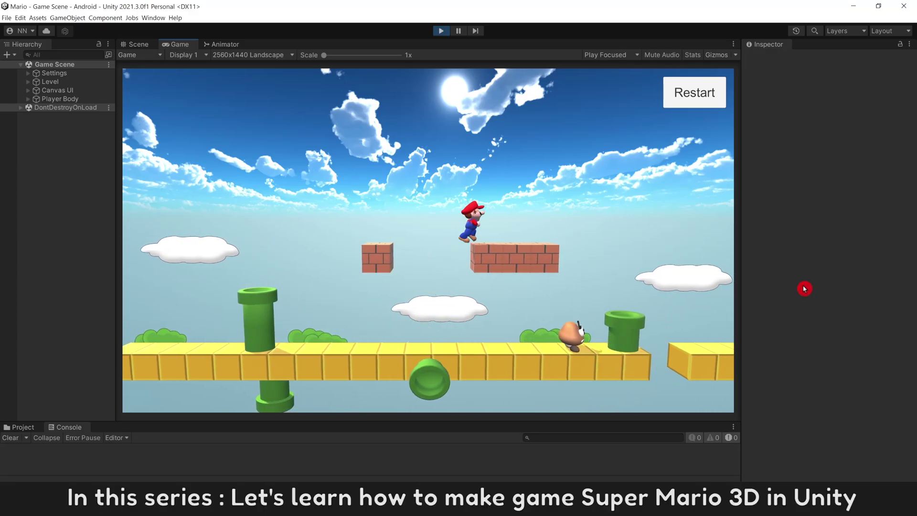
key("Left")
key("Right")
key("Left")
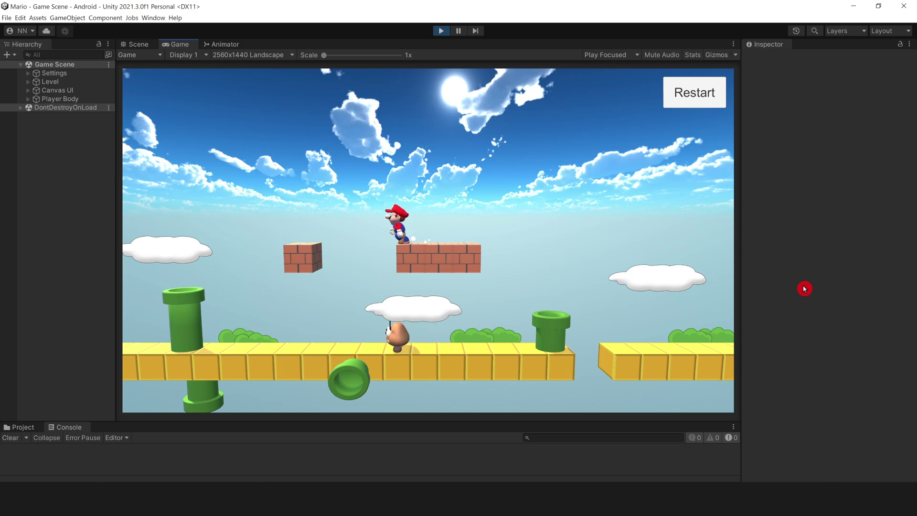
key("Left")
key("space")
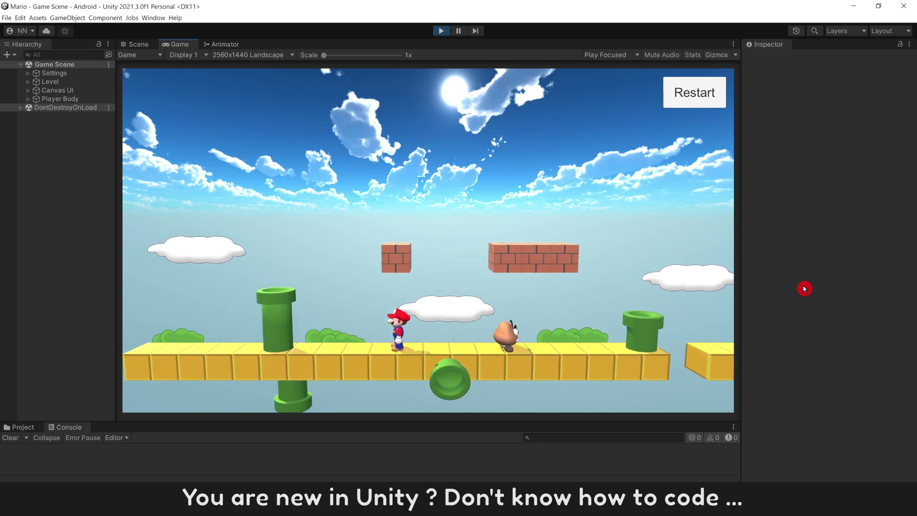
key("Right")
key("space")
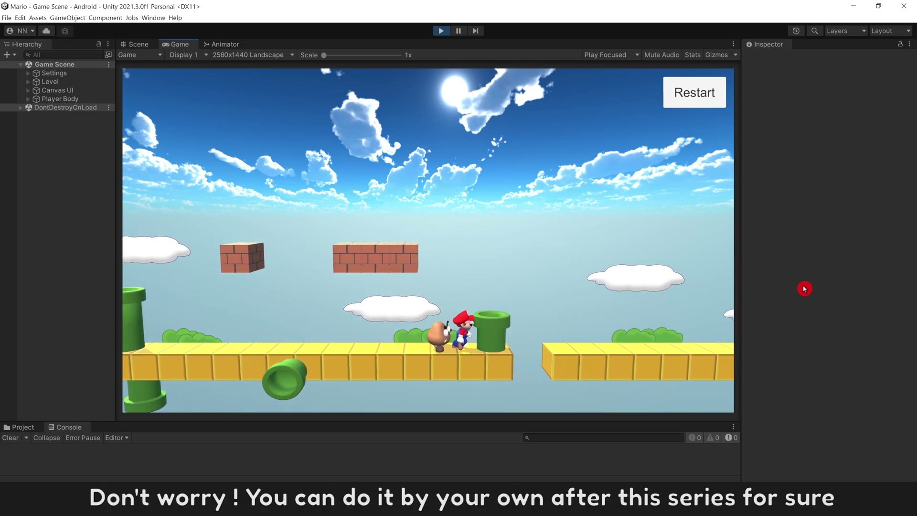
key("space")
key("Right")
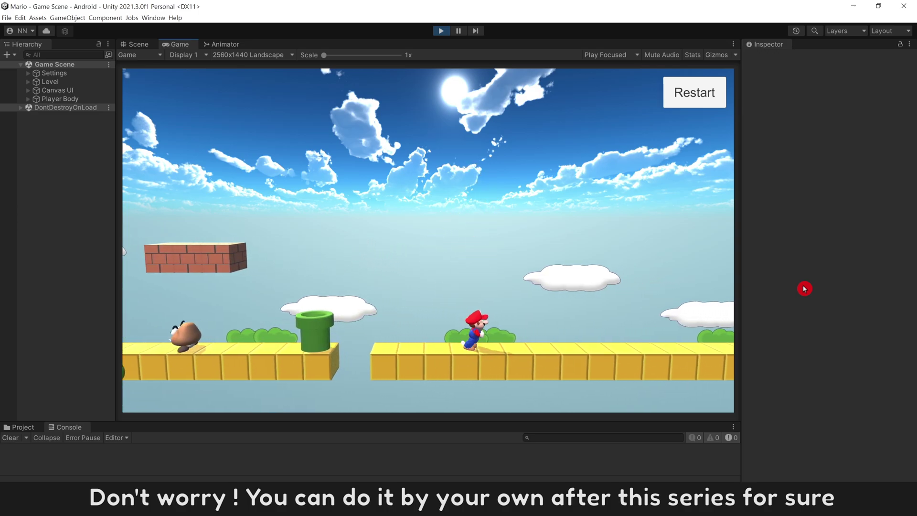
key("Left")
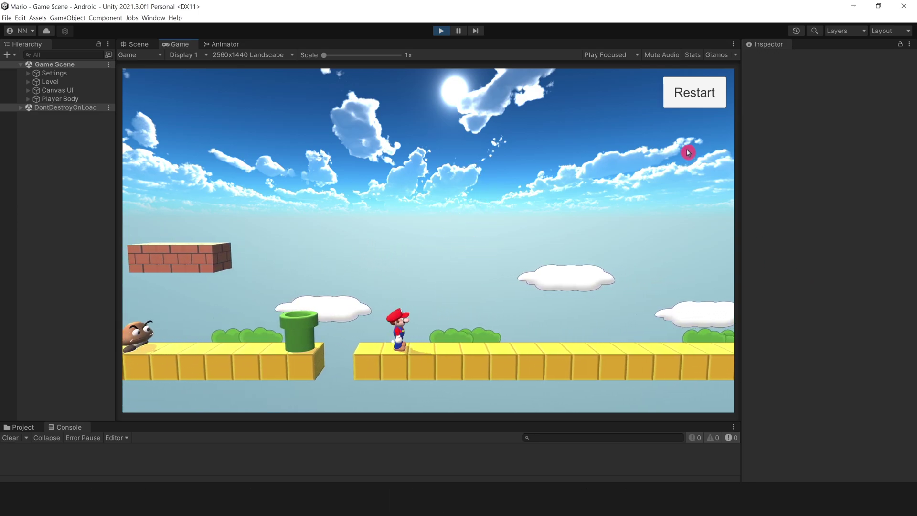
- Restart the level, then run Mario right and jump onto the brick row again
left_click(688, 108)
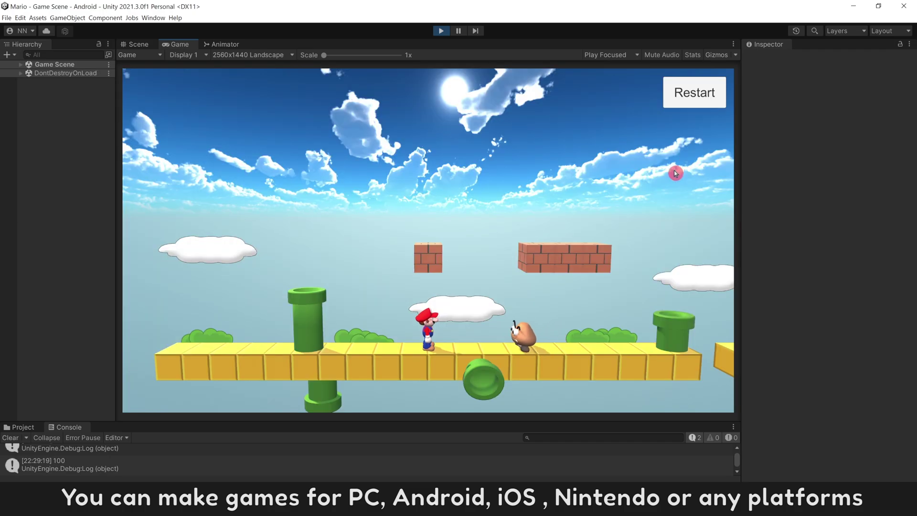
key("Right")
key("space")
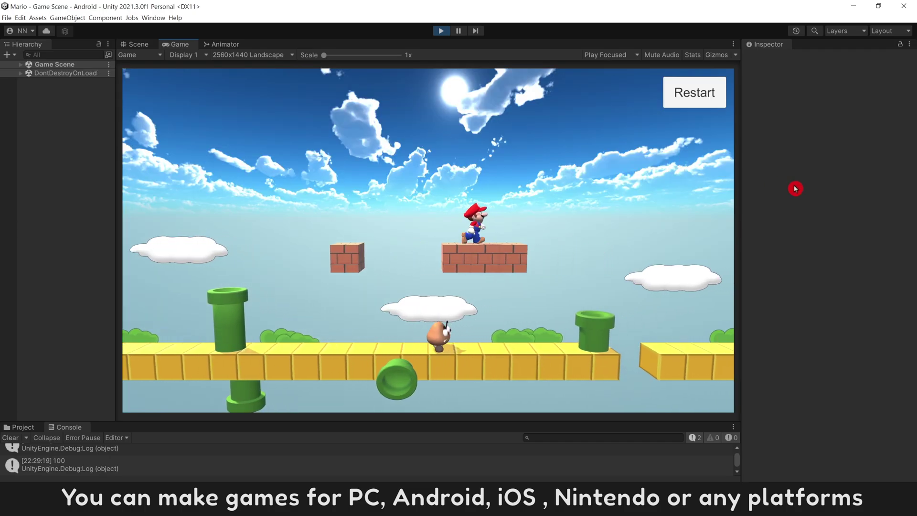
key("Right")
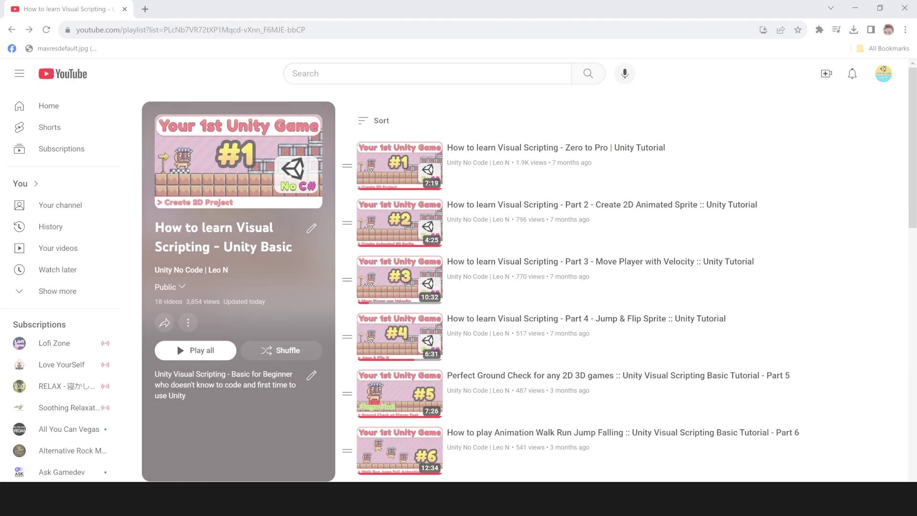
- Select the playlist URL in the address bar and scroll down to the last Visual Scripting video
left_click_drag(306, 30, 76, 29)
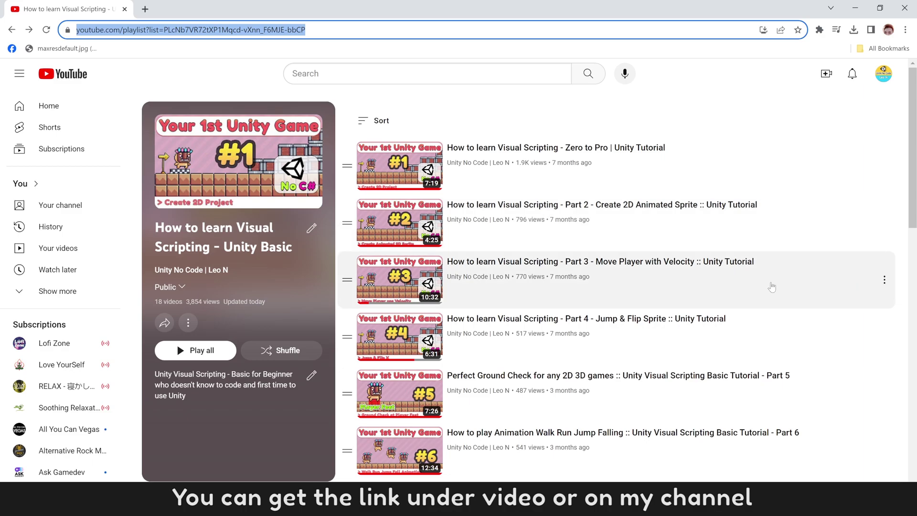
scroll(803, 387, "down", 4)
scroll(803, 387, "down", 10)
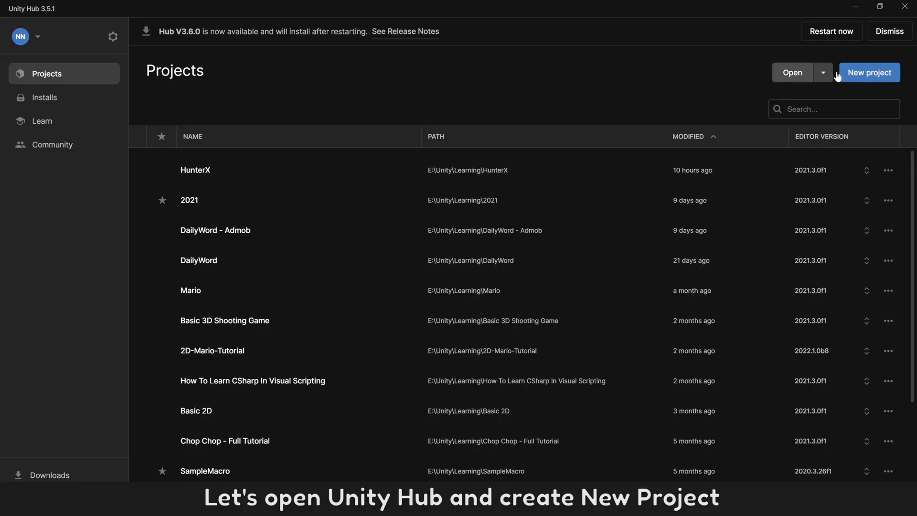
- Create a new 3D-template project 'Super Mario 3D Tutorial' on editor 2021.3.0f1
left_click(861, 73)
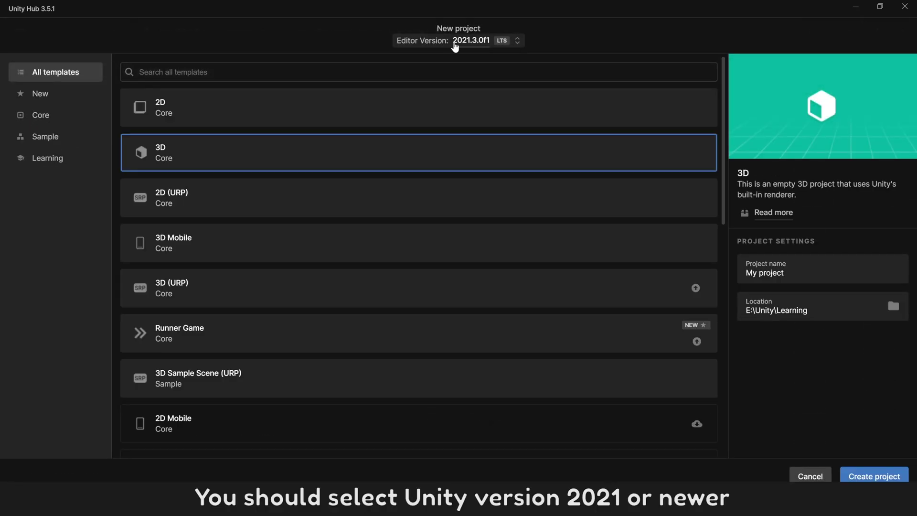
left_click(455, 44)
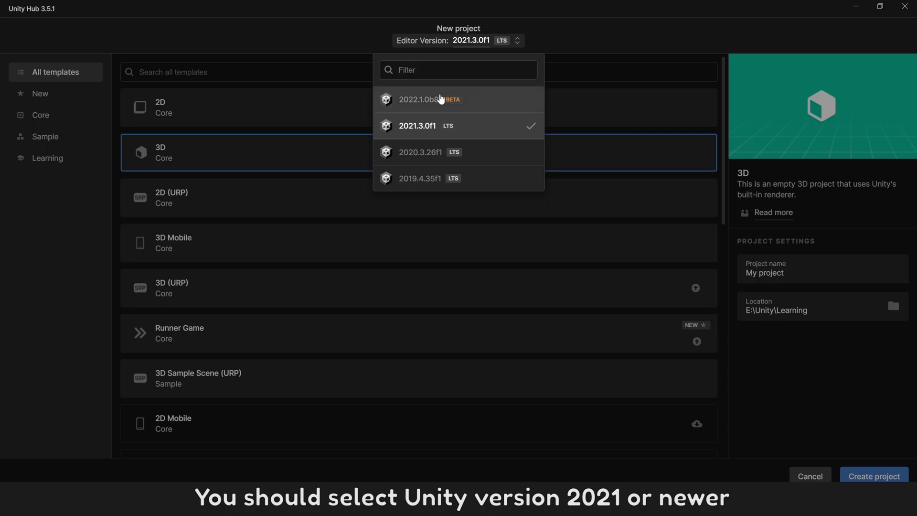
left_click(481, 131)
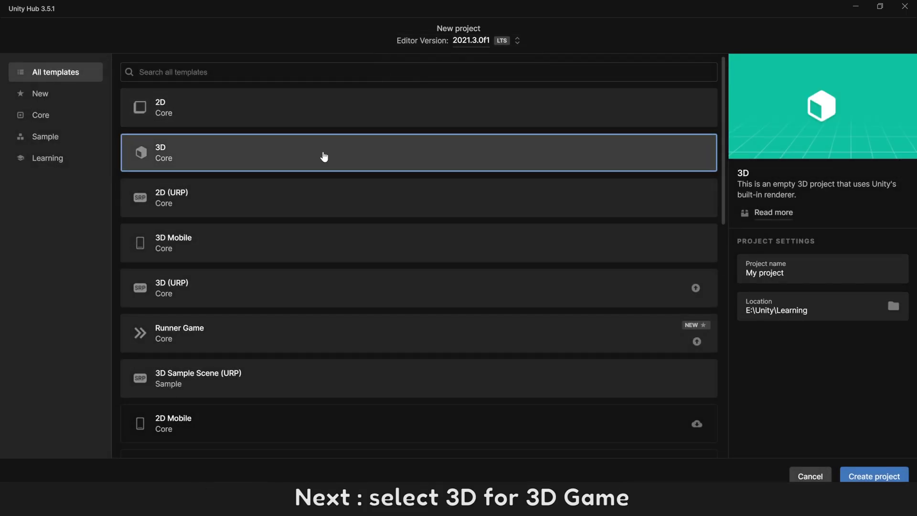
left_click(812, 272)
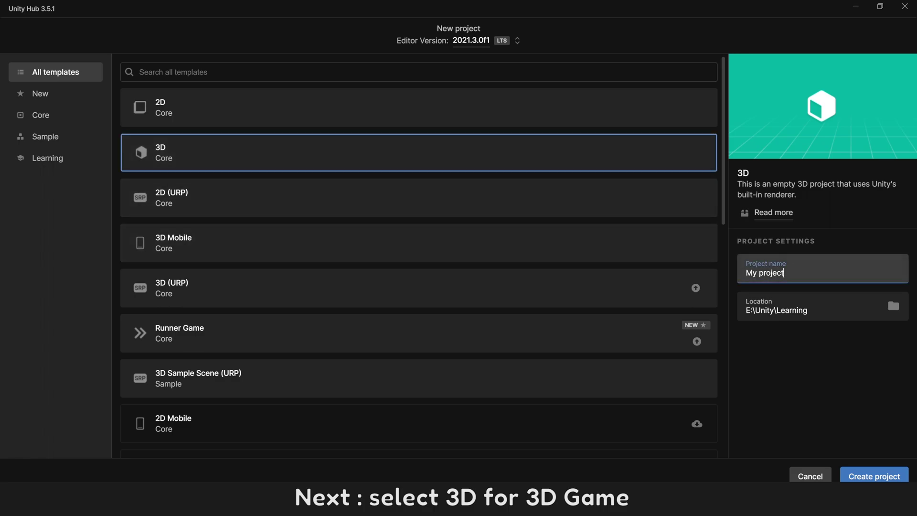
type("Super")
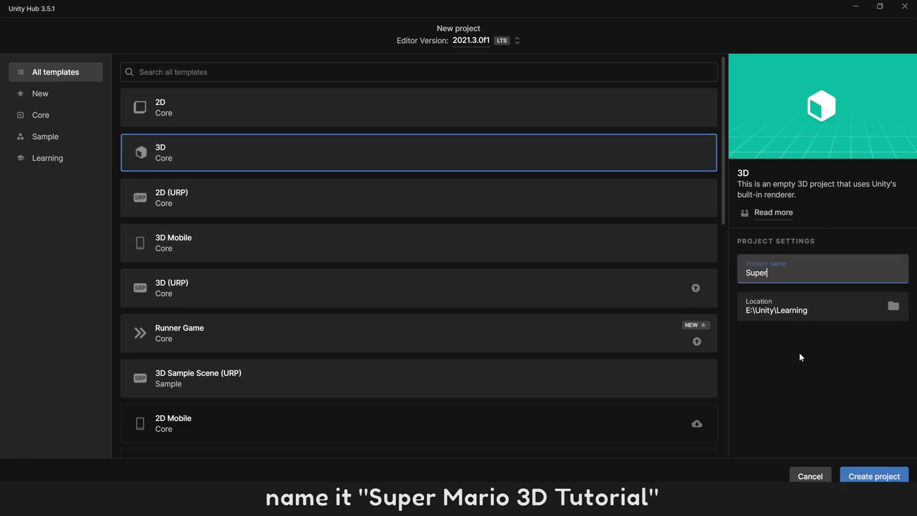
type(" Mario 3D Tutorial")
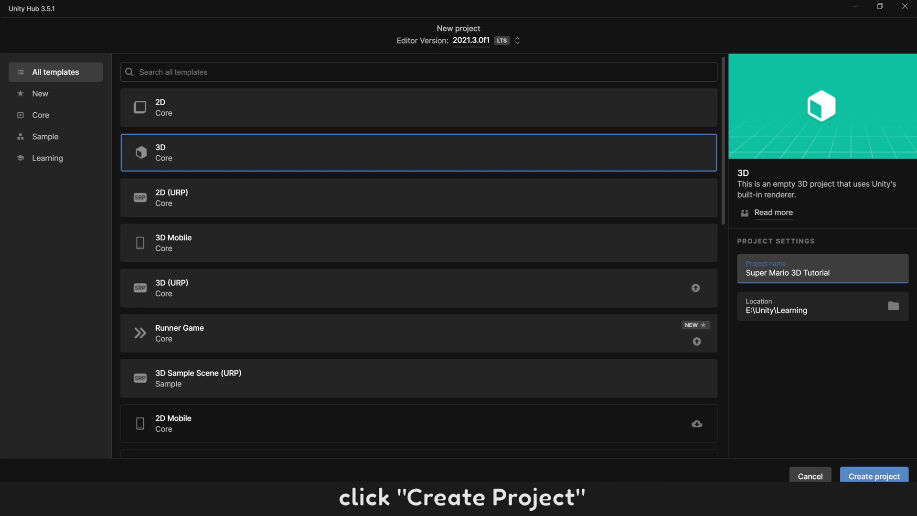
left_click(874, 476)
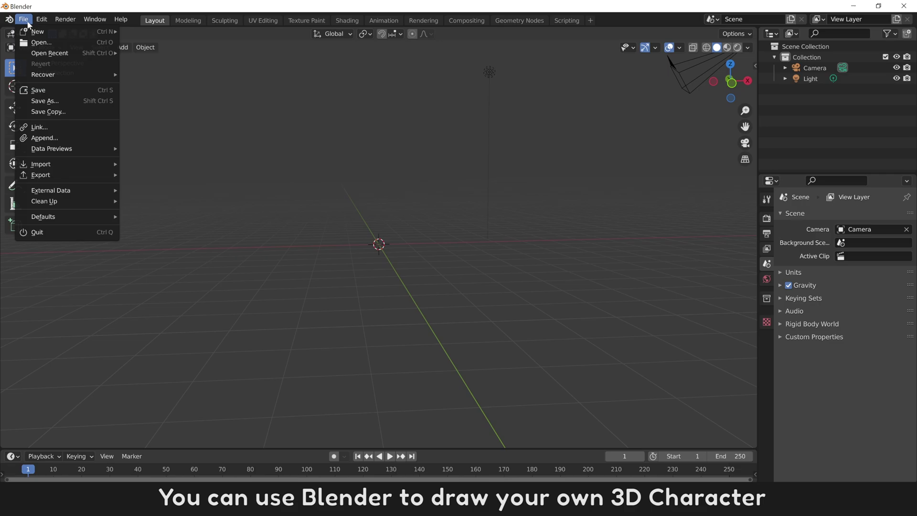
- Import Mario.FBX from Downloads via the FBX importer, then deselect the imported model
mouse_move(49, 165)
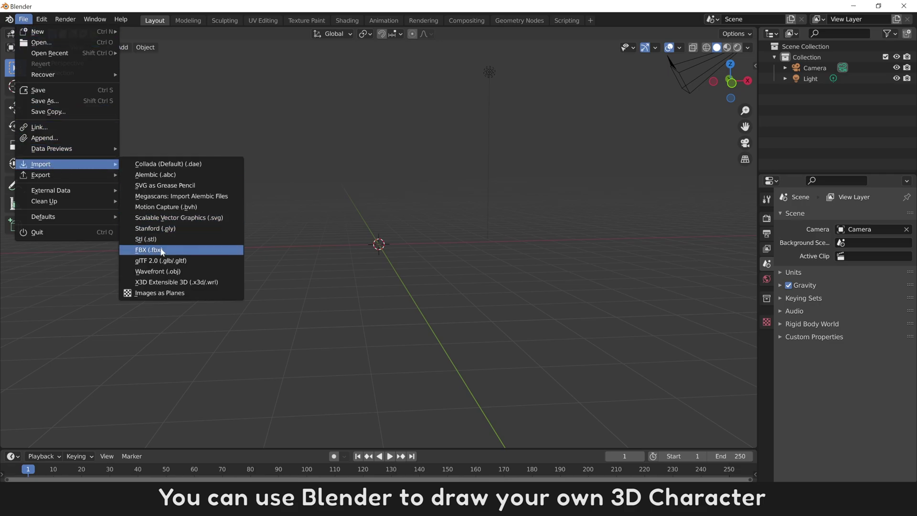
left_click(161, 249)
left_click(327, 162)
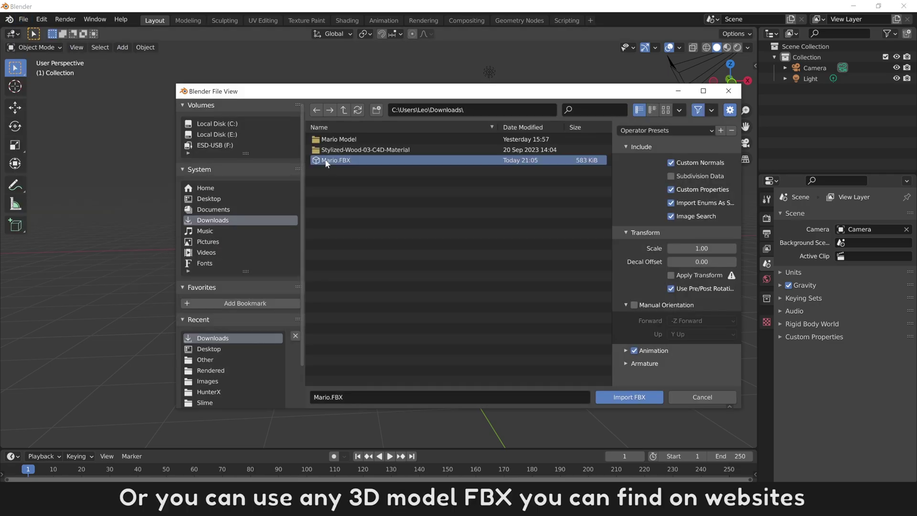
left_click(621, 397)
left_click(454, 317)
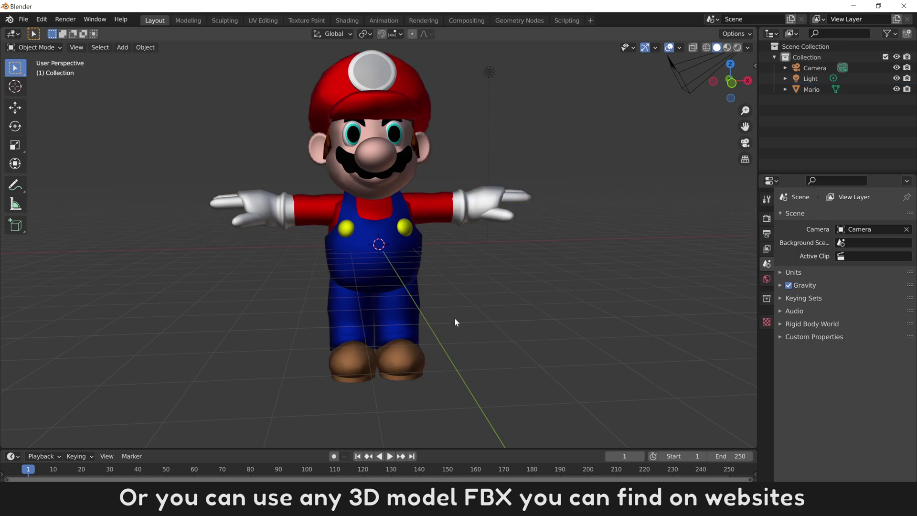
- In front view Edit Mode, select Mario's right leg and shift it further right along X
left_click(375, 349)
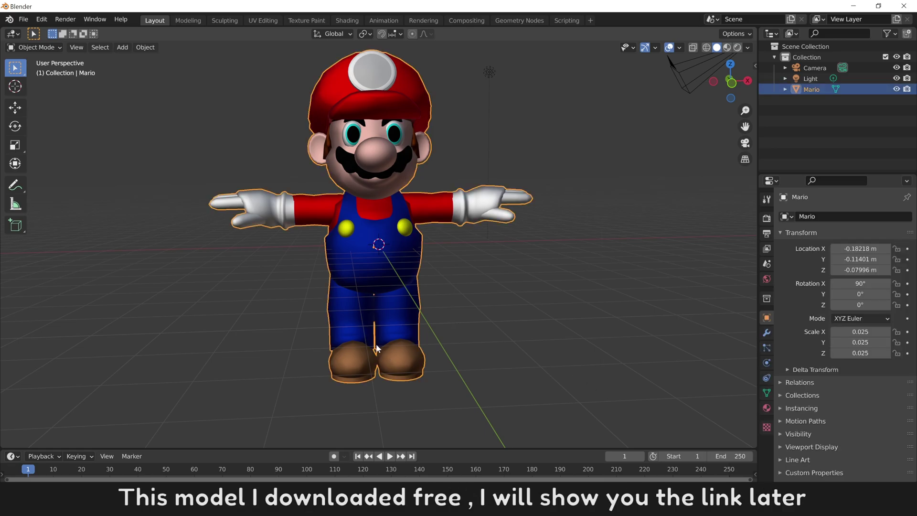
key("KP_1")
key("Tab")
key("alt+a")
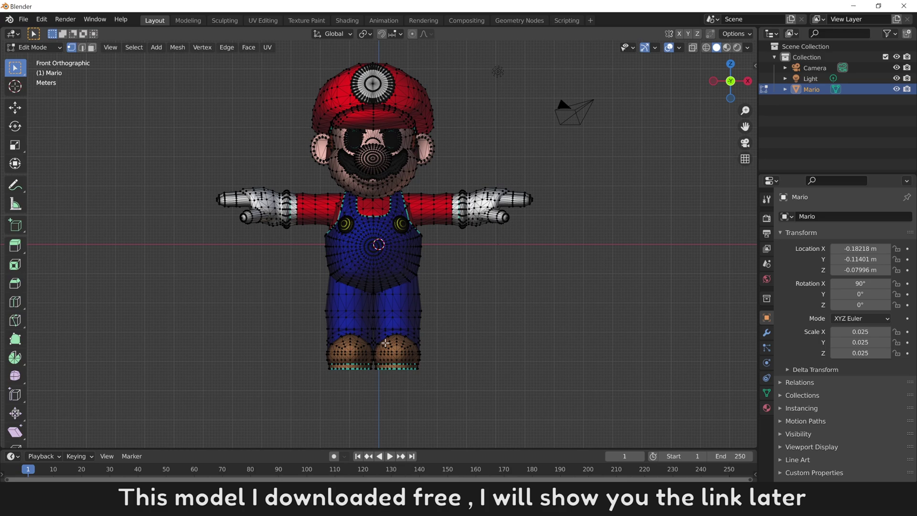
key("b")
left_click_drag(384, 304, 447, 392)
key("ctrl+KP_Add")
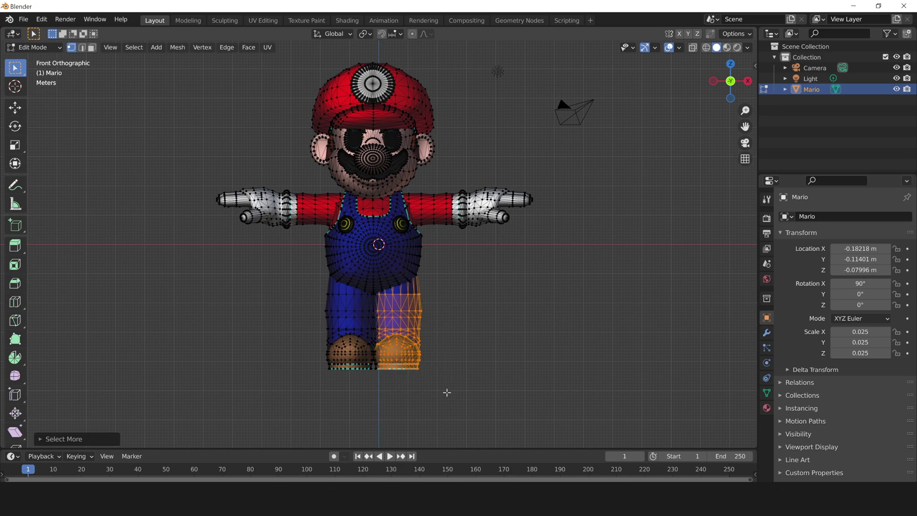
scroll(447, 392, "up", 3)
middle_click_drag(446, 392, 430, 294, "shift")
key("g")
key("x")
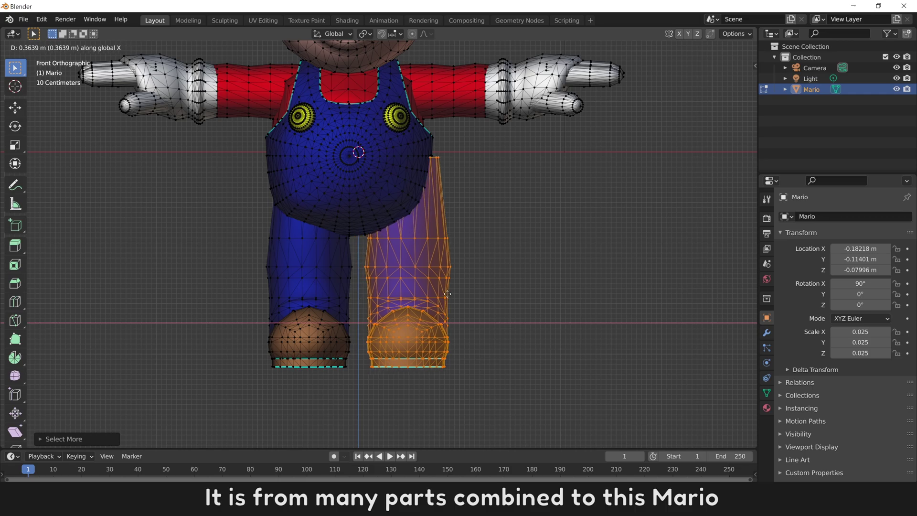
left_click(449, 295)
- Select the whole left leg and move it along the X axis
key("alt+a")
left_click_drag(234, 382, 336, 241)
key("ctrl+KP_Add")
key("ctrl+KP_Add")
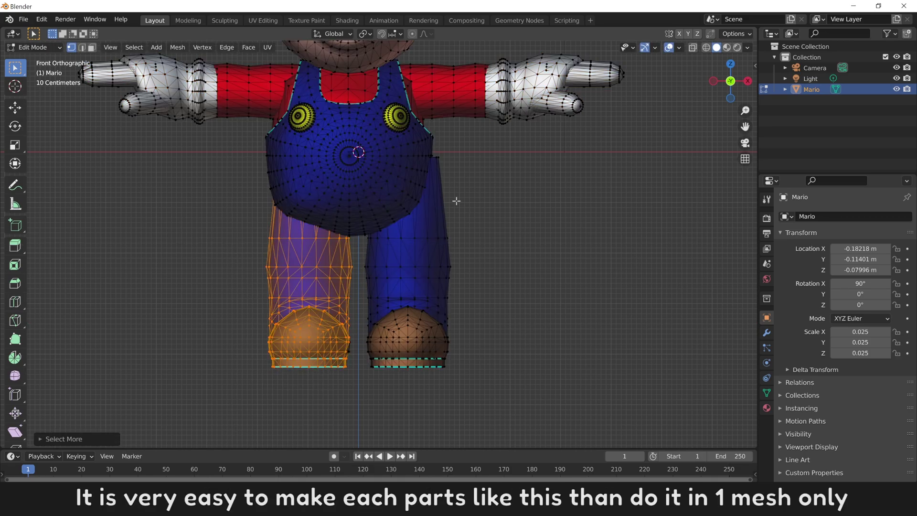
key("g")
key("x")
left_click(456, 200)
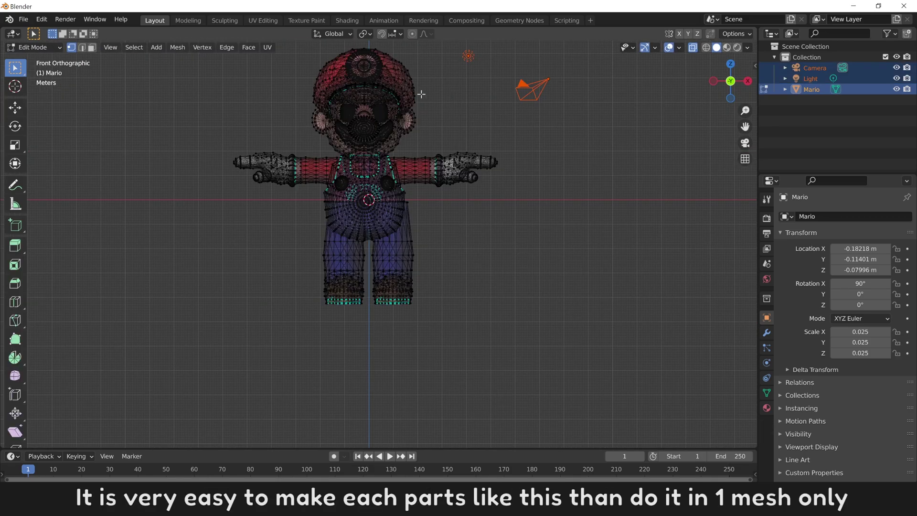
- Select Mario's upper body, start an X-axis move, then cancel it leaving the mesh in place
left_click_drag(349, 112, 471, 196)
key("ctrl+KP_Add")
key("ctrl+KP_Add")
key("ctrl+KP_Add")
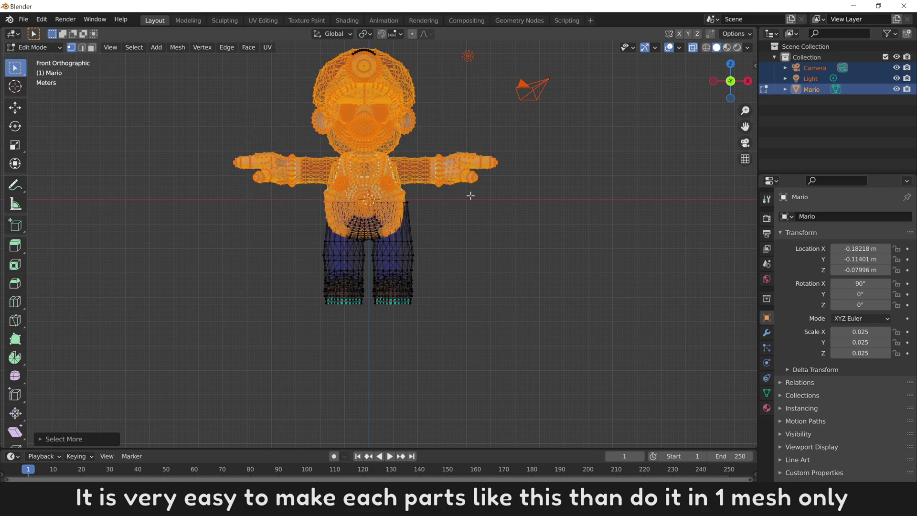
scroll(449, 204, "up", 5)
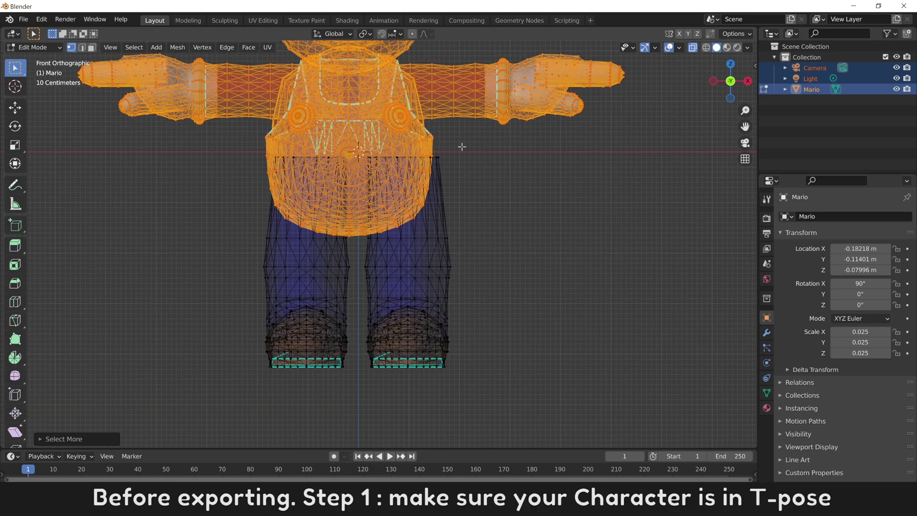
scroll(456, 141, "up", 1)
key("g")
key("x")
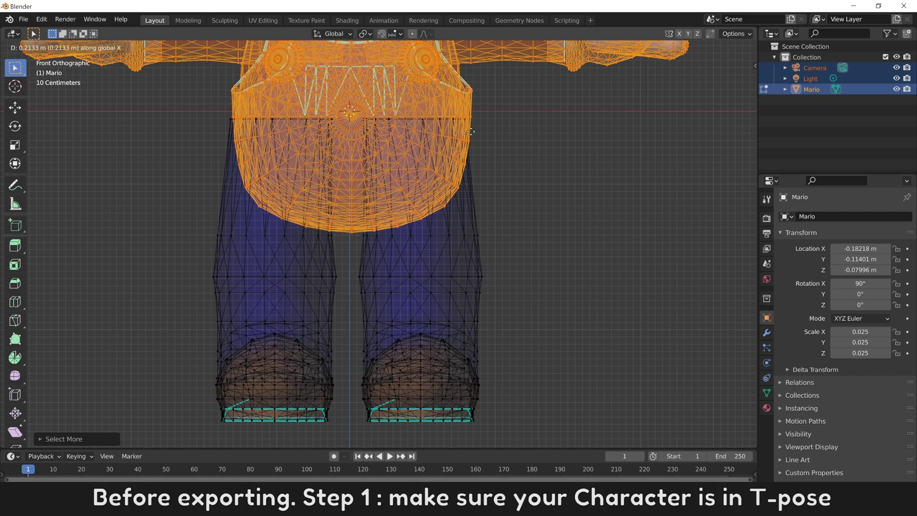
right_click(471, 132)
- Return to Object Mode, turn X-ray off, select Mario and show the transform panel
key("Tab")
left_click(541, 190)
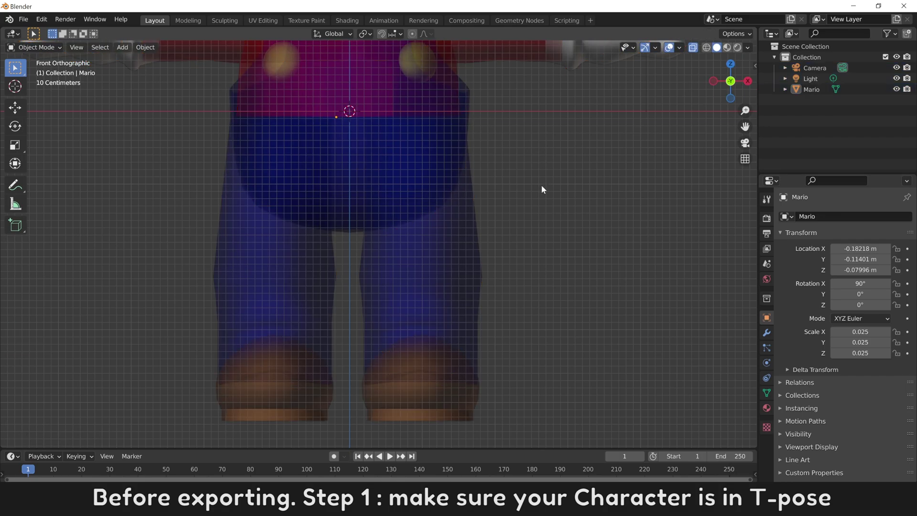
left_click(693, 48)
left_click(477, 241)
scroll(485, 241, "down", 4)
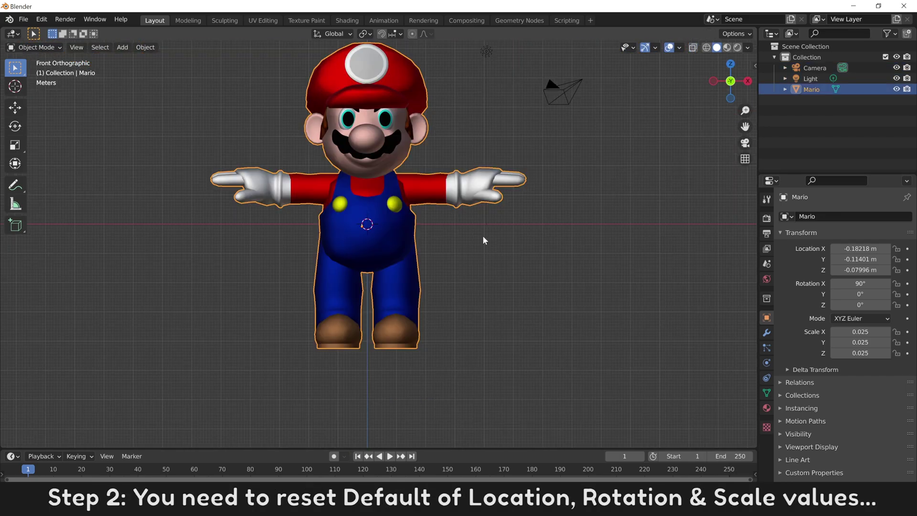
left_click(755, 66)
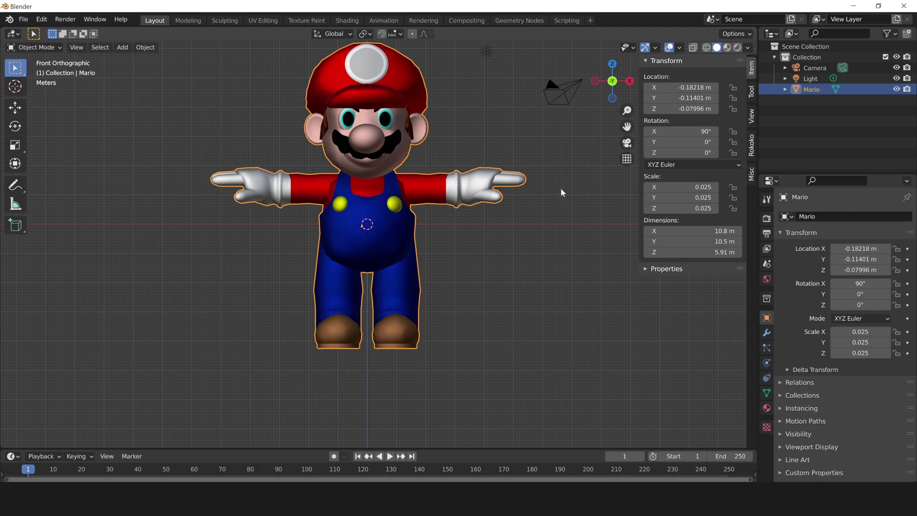
- Apply Mario's location, rotation and scale to read 0 m, 0° and 1.000
key("ctrl+a")
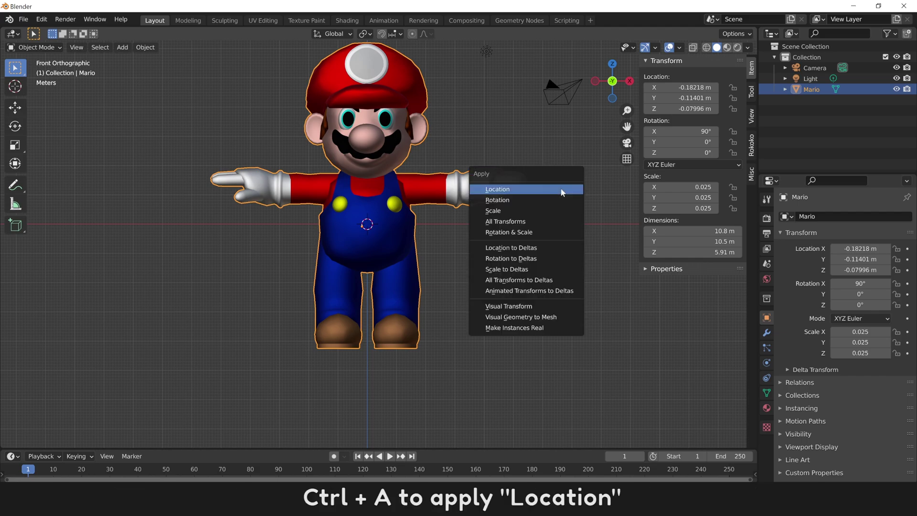
left_click(519, 192)
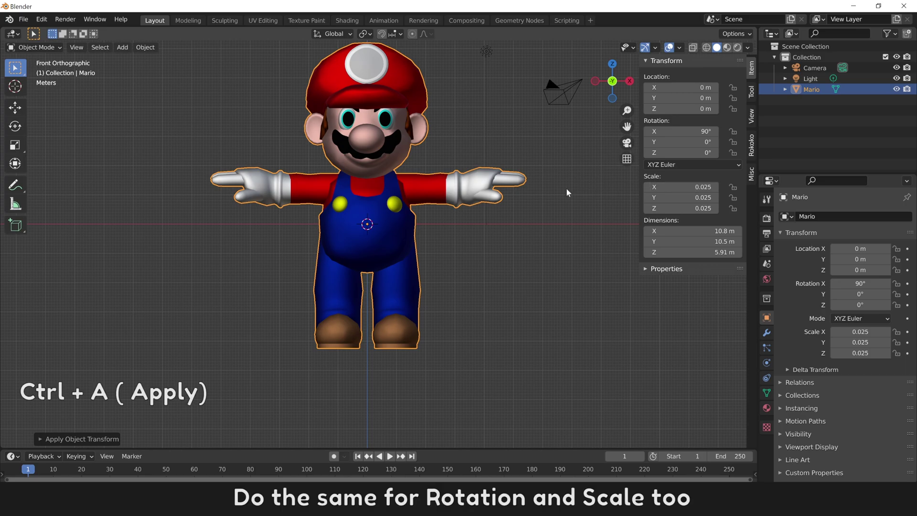
key("ctrl+a")
left_click(546, 209)
key("ctrl+a")
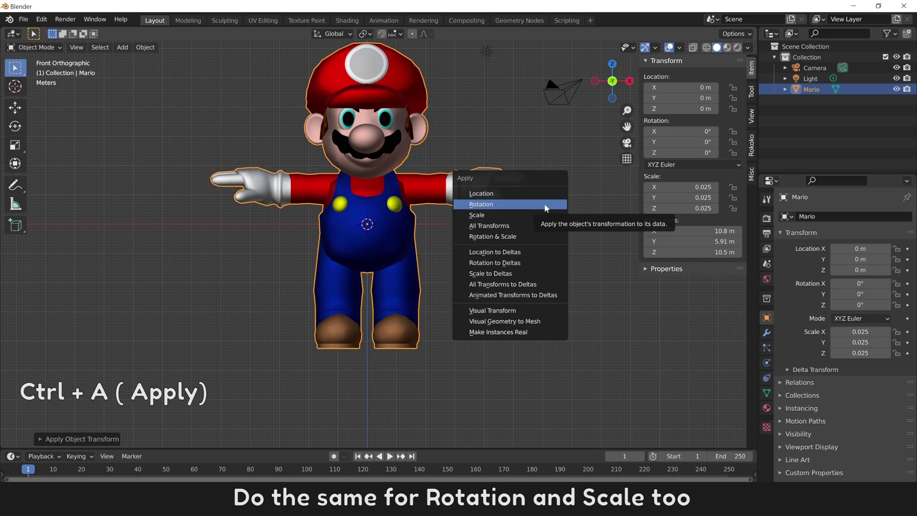
left_click(540, 216)
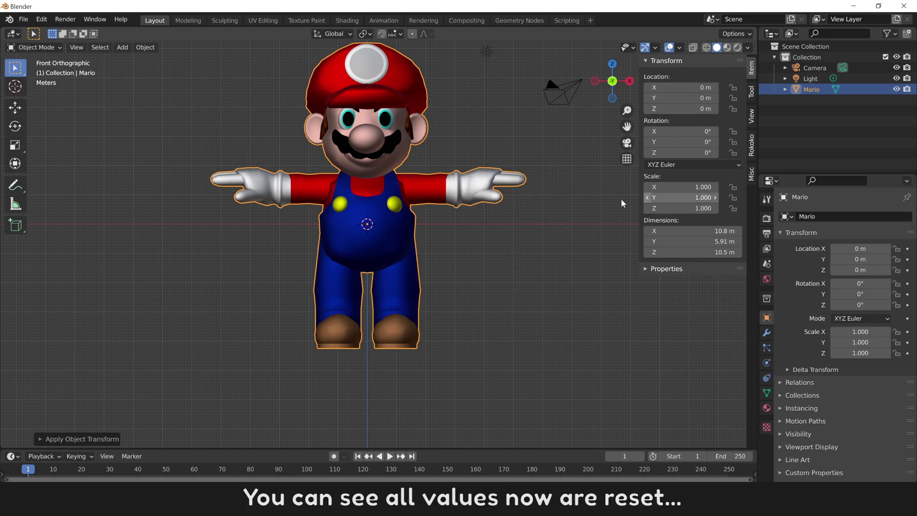
left_click(579, 229)
middle_click_drag(571, 228, 537, 217)
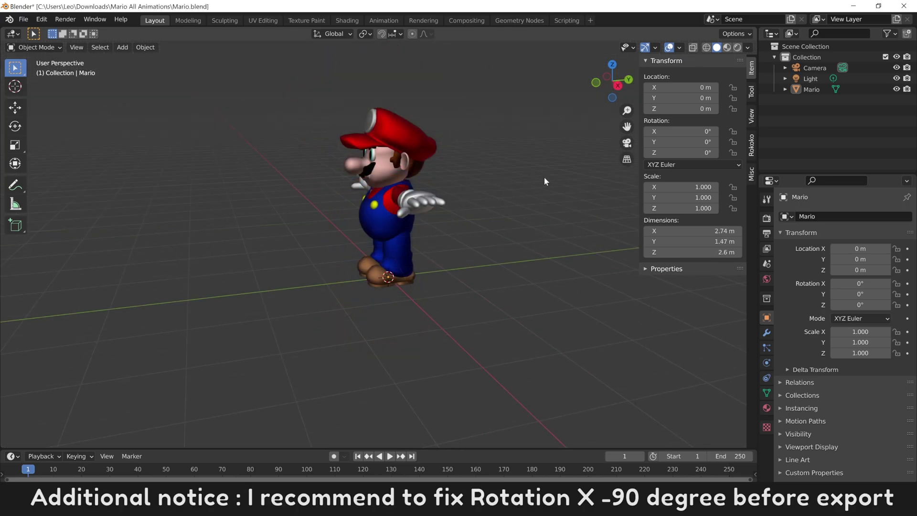
- Set Mario's X rotation to -90° in the N panel and reselect him
left_click(675, 132)
type("-90")
key("Return")
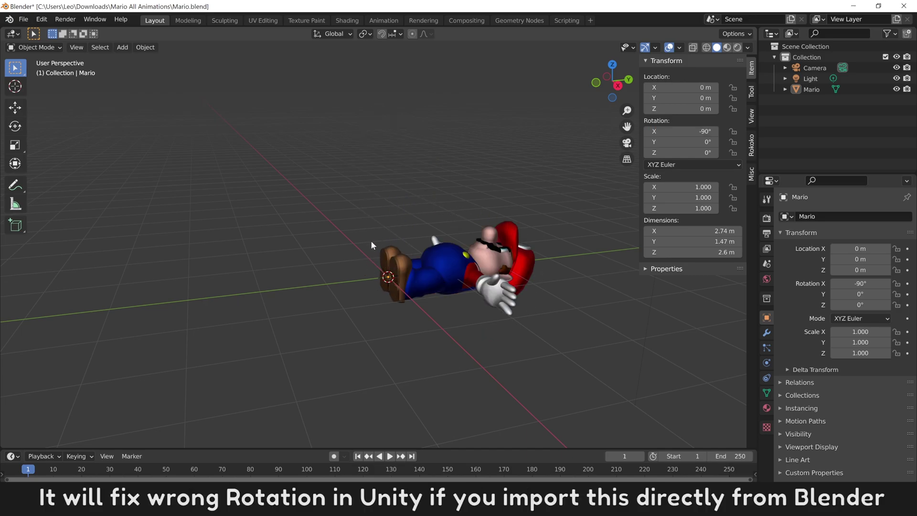
left_click(431, 268)
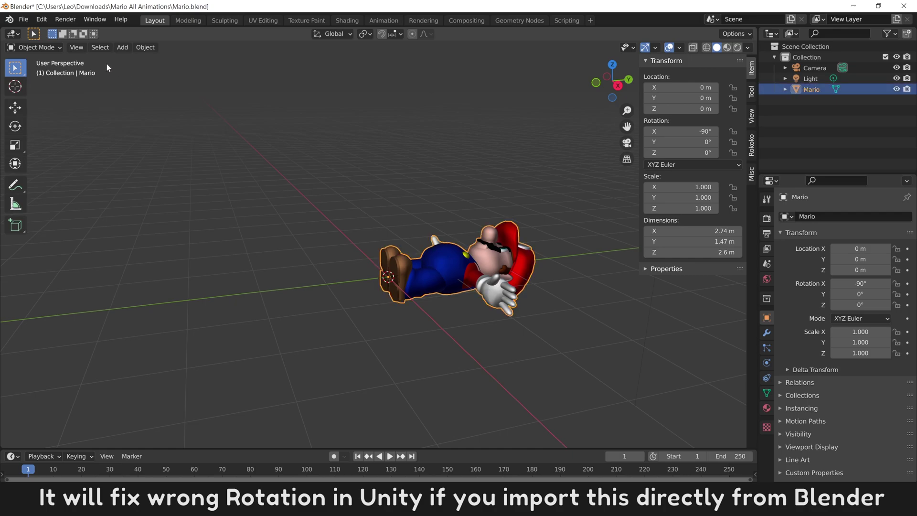
left_click(23, 19)
- Export as FBX Mario-Fixed.fbx: Path Mode Copy, Mesh only, FBX Units Scale, Apply Unit off
mouse_move(57, 175)
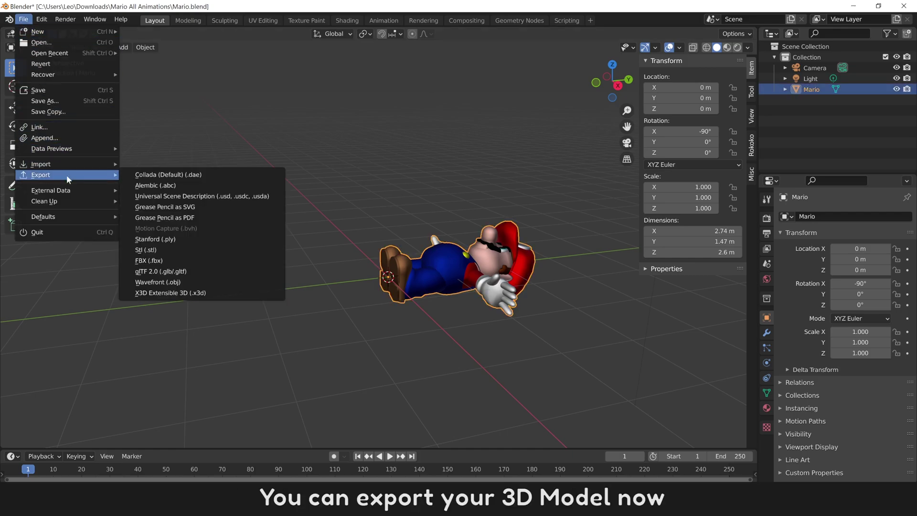
left_click(161, 261)
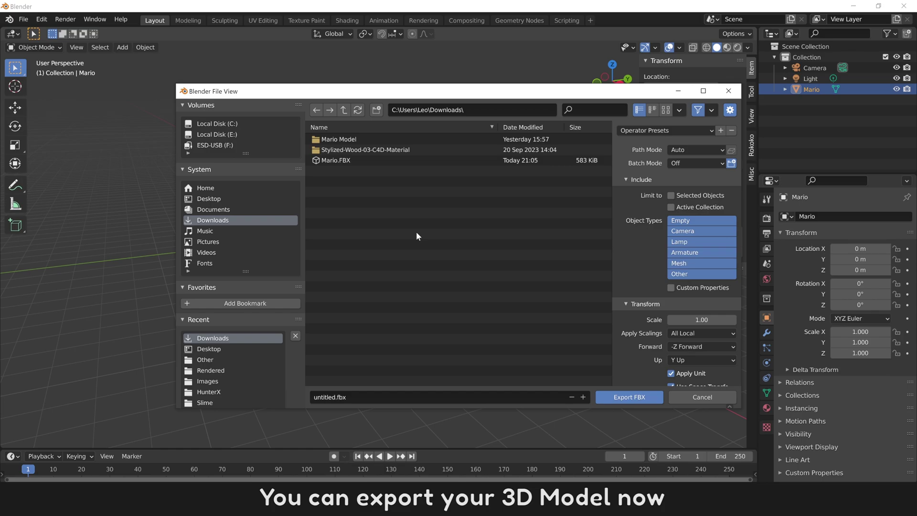
left_click(694, 152)
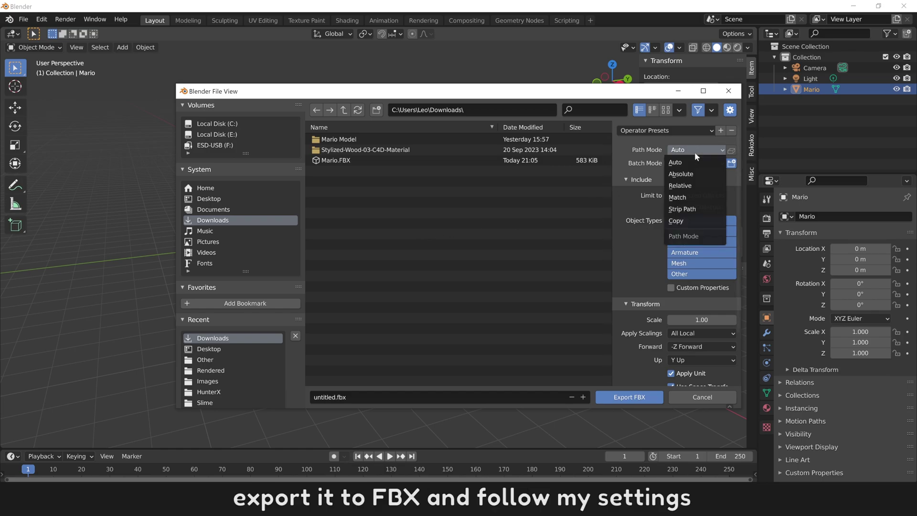
left_click(695, 216)
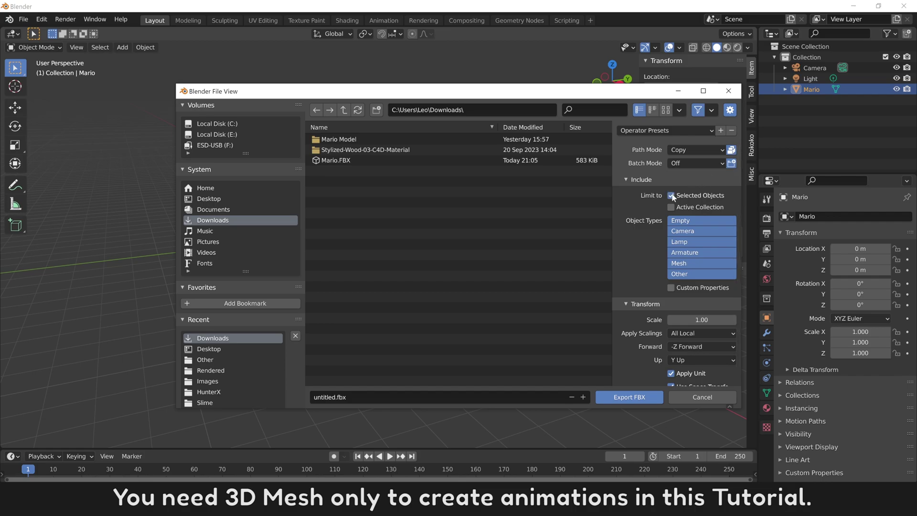
left_click(689, 262)
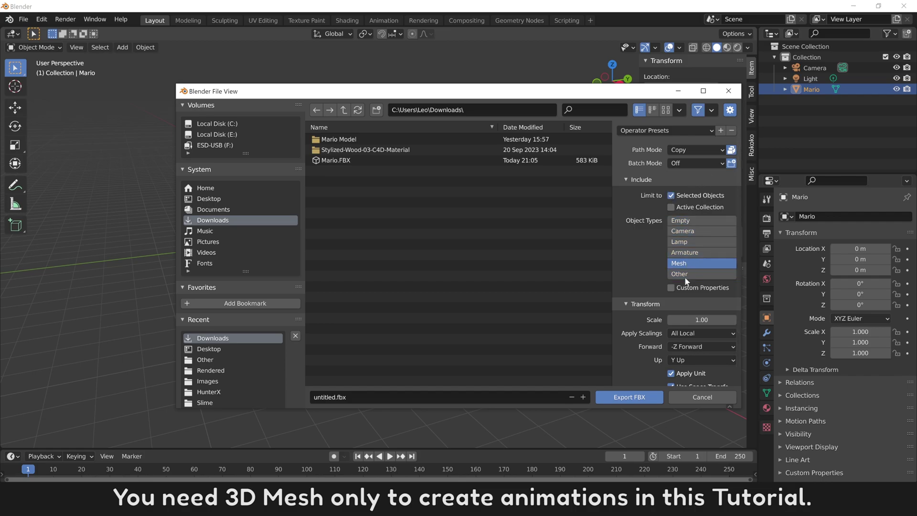
left_click(688, 333)
left_click(690, 357)
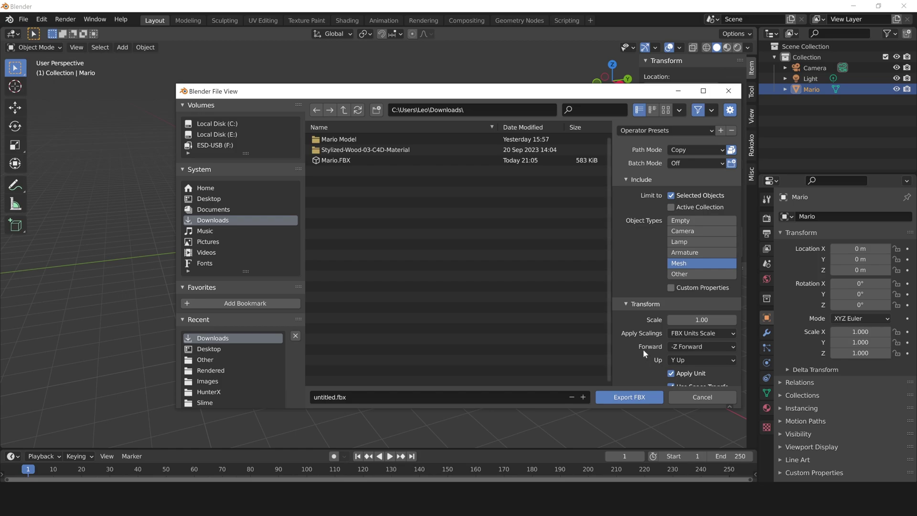
scroll(643, 348, "down", 2)
left_click(672, 339)
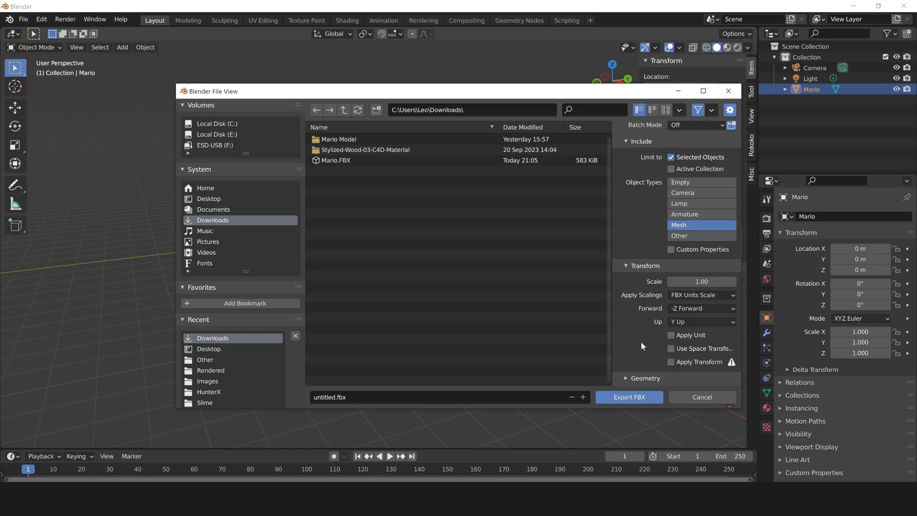
left_click(468, 398)
type("Mario-Fixed")
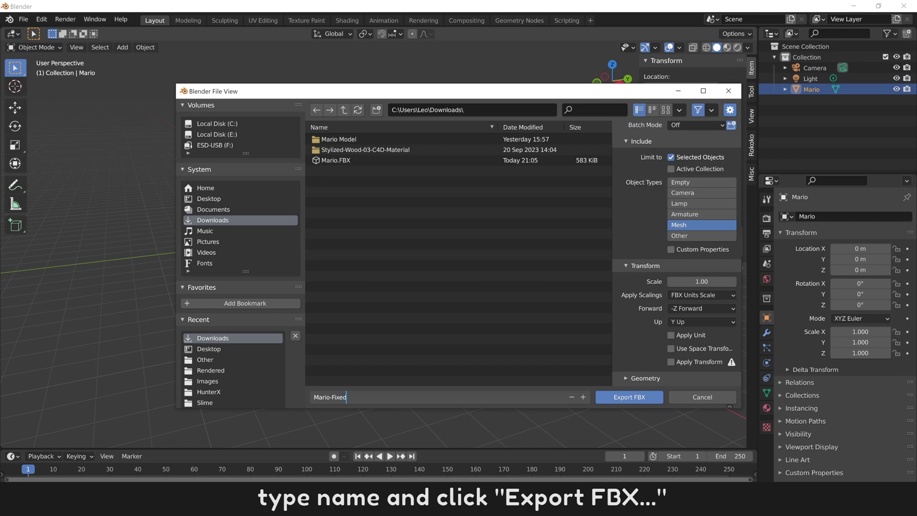
left_click(639, 399)
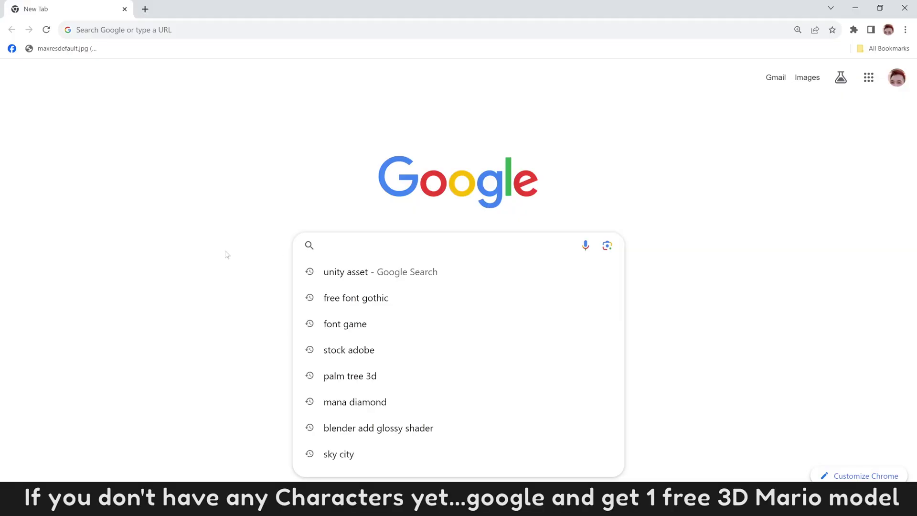
- Enter 'mario 3D fbx' in Google search and run it
type("mari")
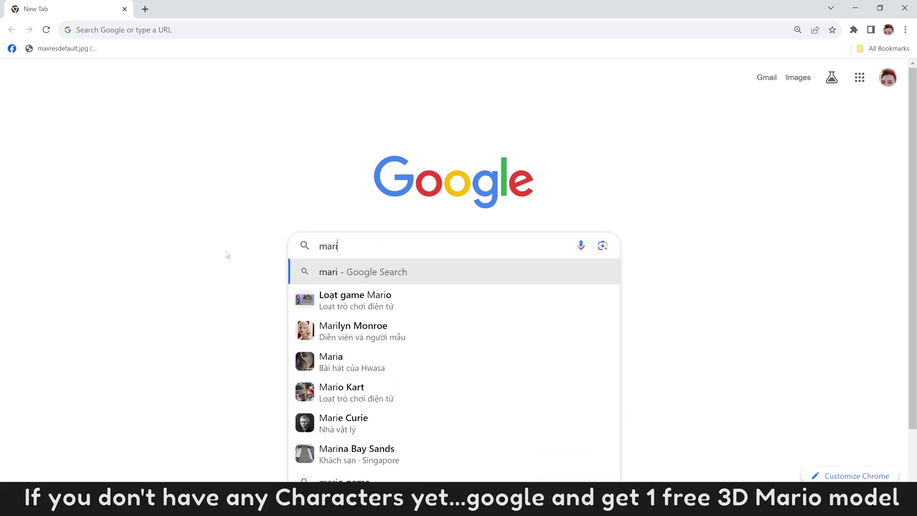
type("o 3D")
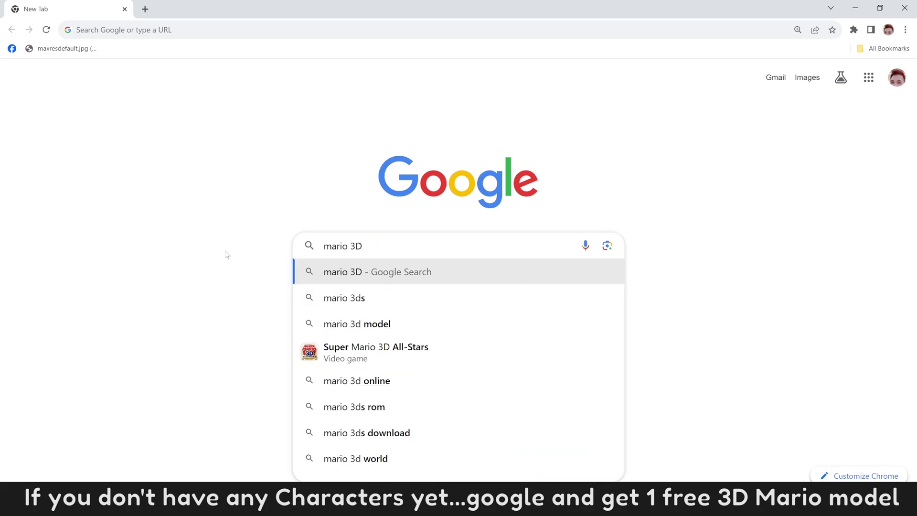
type(" fbx")
key("Return")
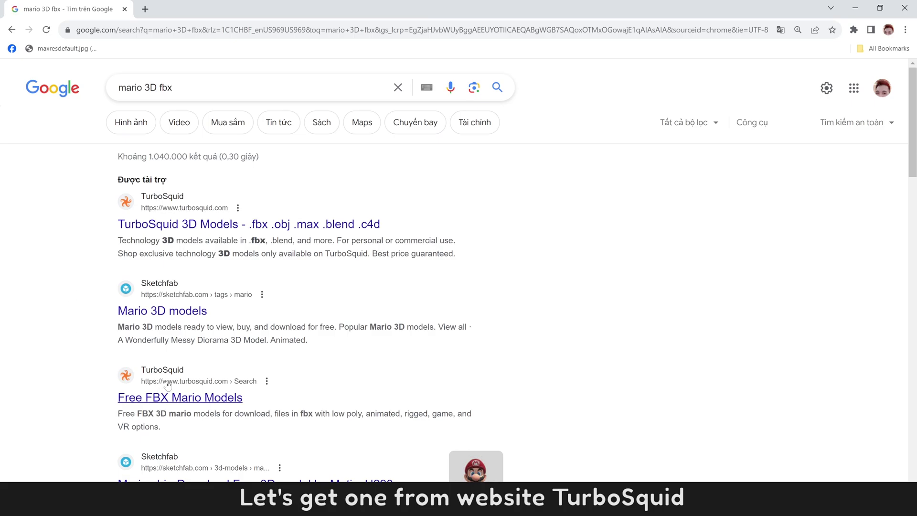
- From TurboSquid's free Mario FBX models, download Super Mario T-pose's Mario.FBX and check the downloads list
right_click(178, 401)
left_click(184, 406)
left_click(196, 9)
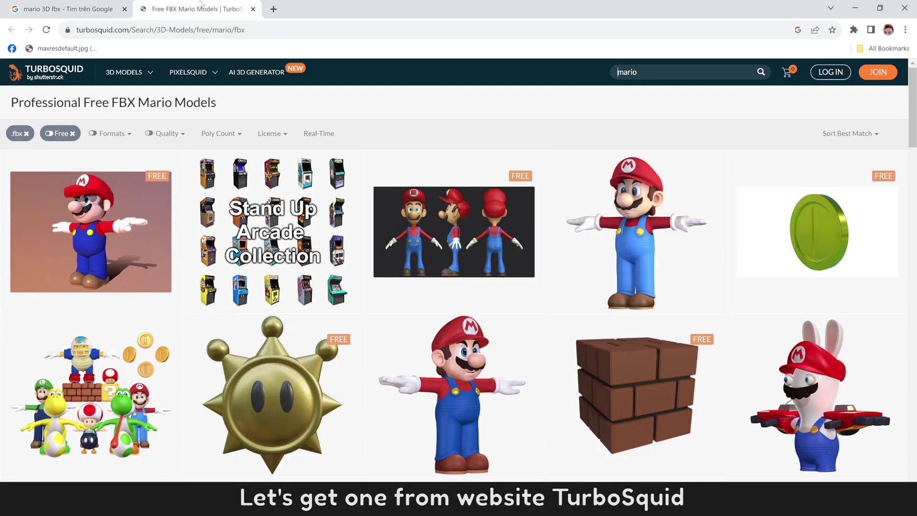
mouse_move(117, 248)
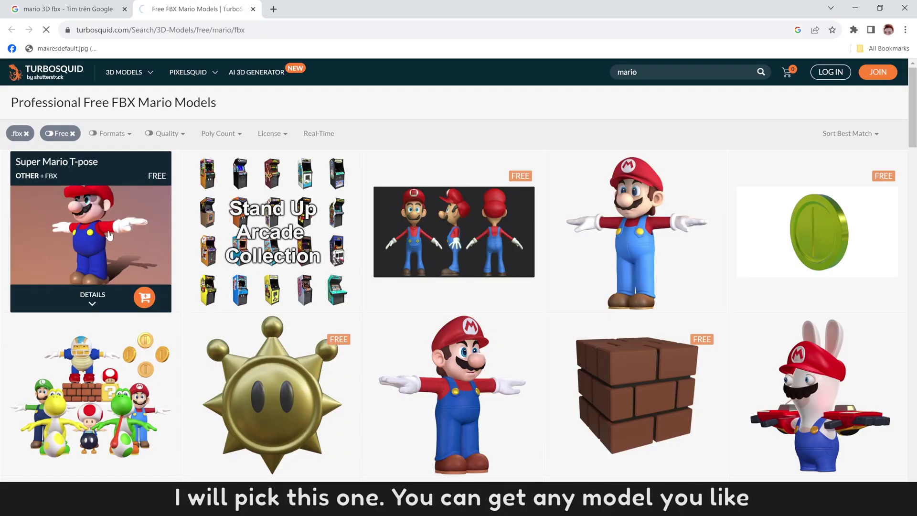
left_click(109, 235)
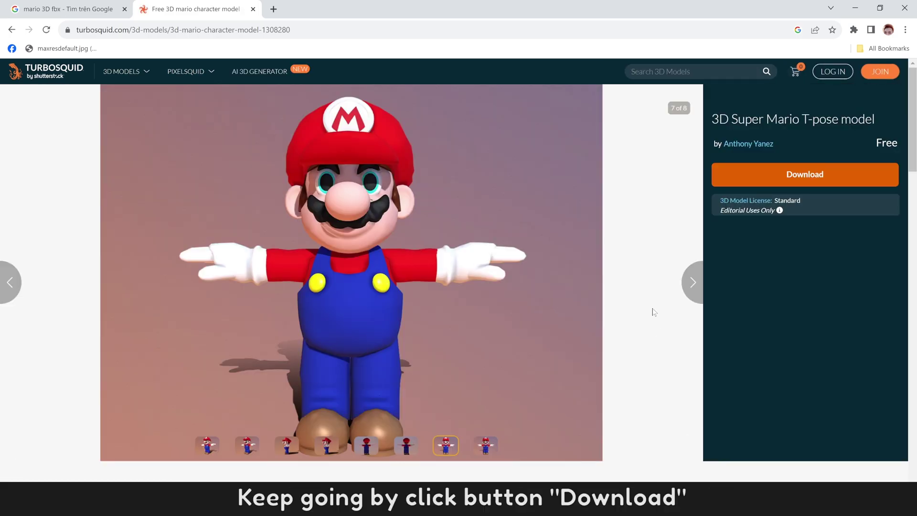
left_click(777, 175)
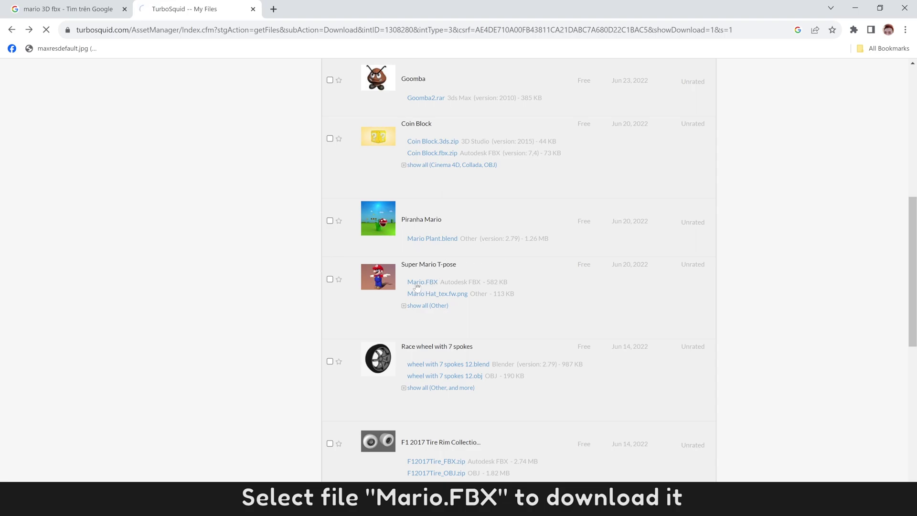
left_click(417, 286)
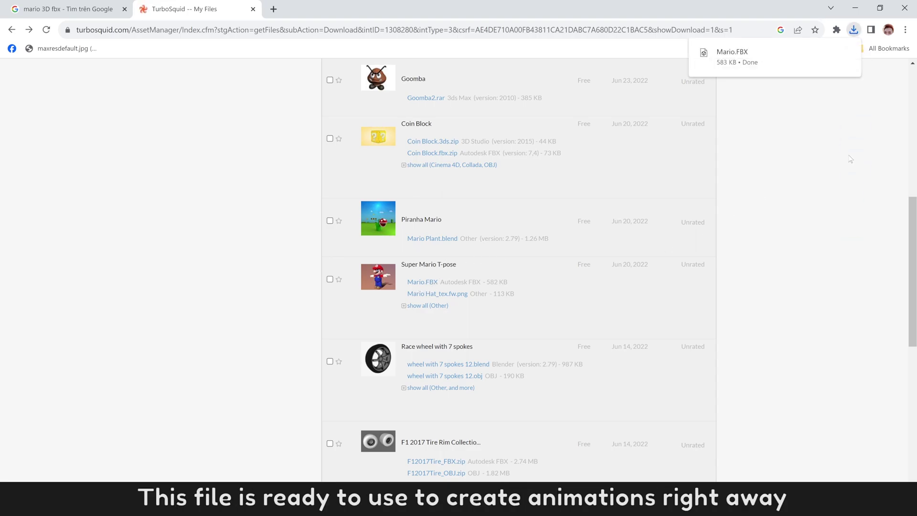
left_click(855, 29)
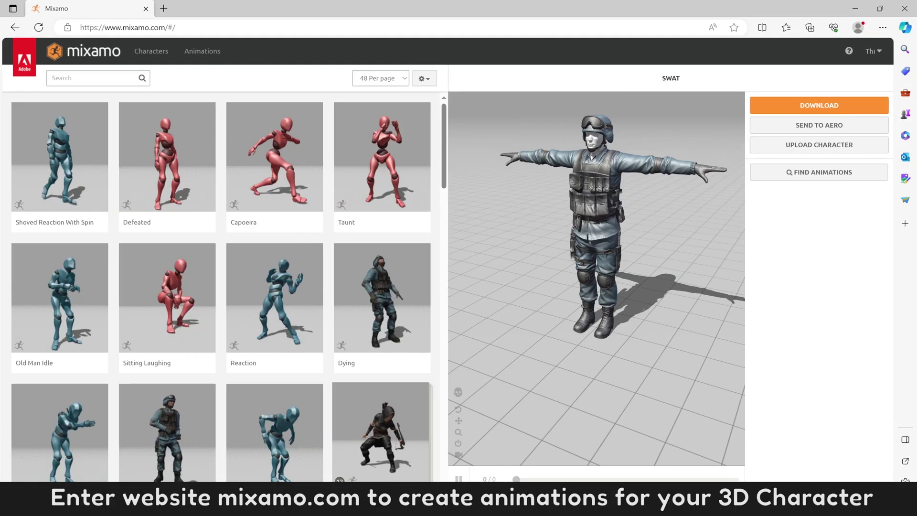
- Switch Mixamo to the Characters gallery and browse free characters like Amy, Ninja and Megan
left_click_drag(133, 28, 104, 28)
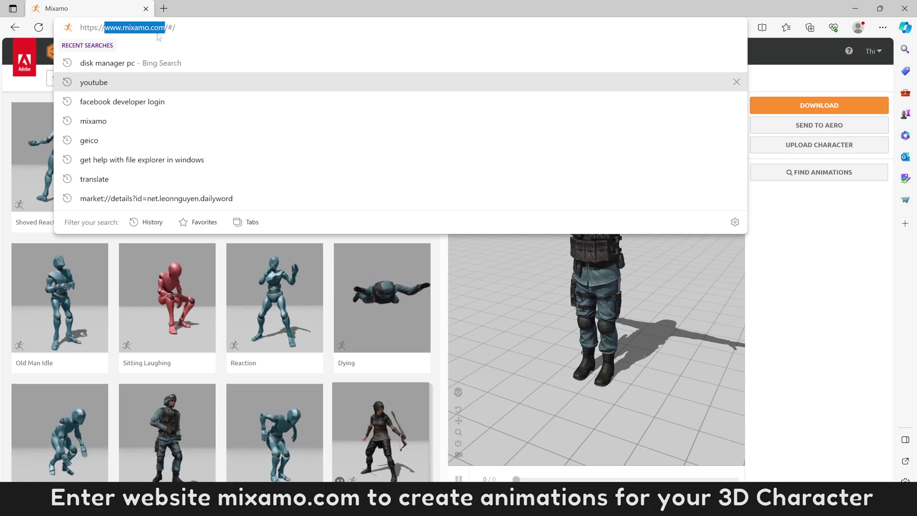
left_click(7, 98)
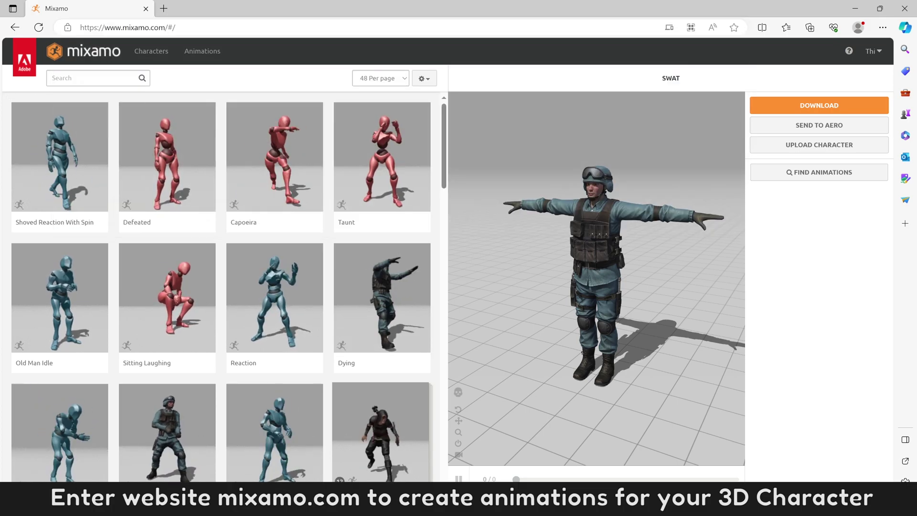
left_click(151, 51)
scroll(107, 173, "down", 3)
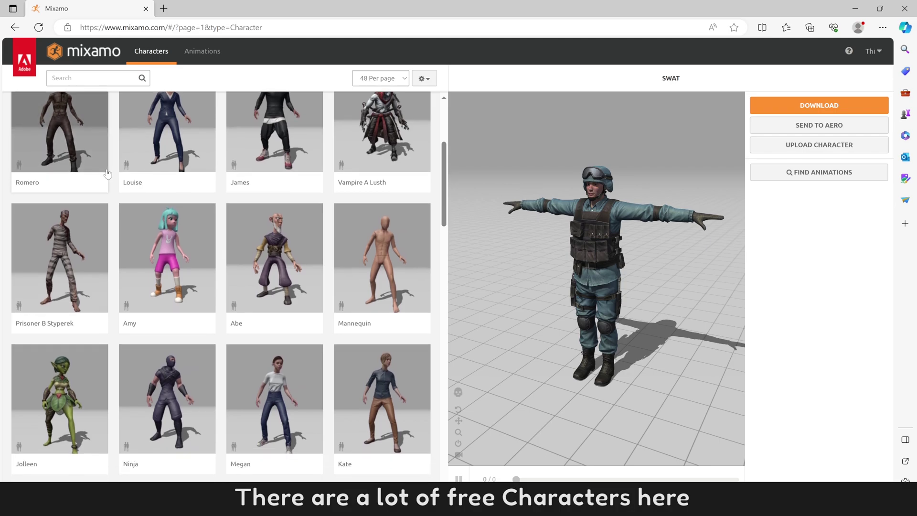
left_click_drag(443, 198, 444, 216)
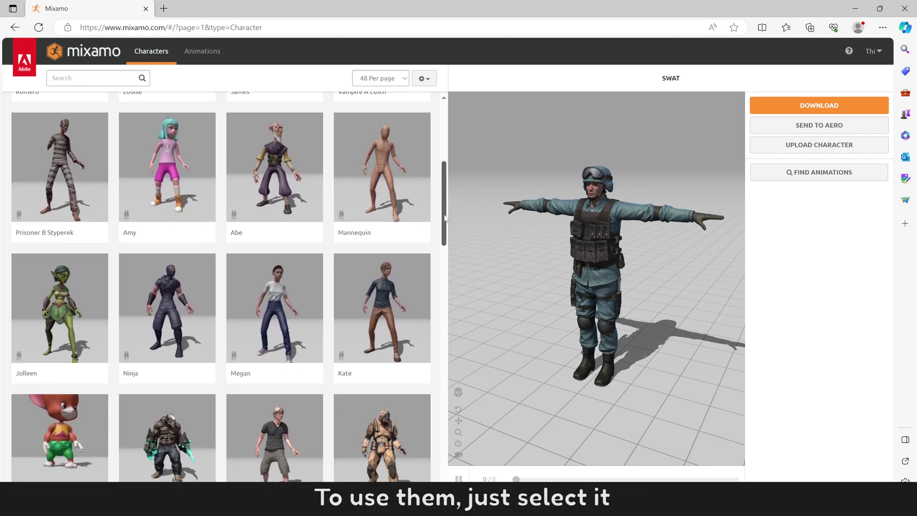
scroll(435, 210, "down", 1)
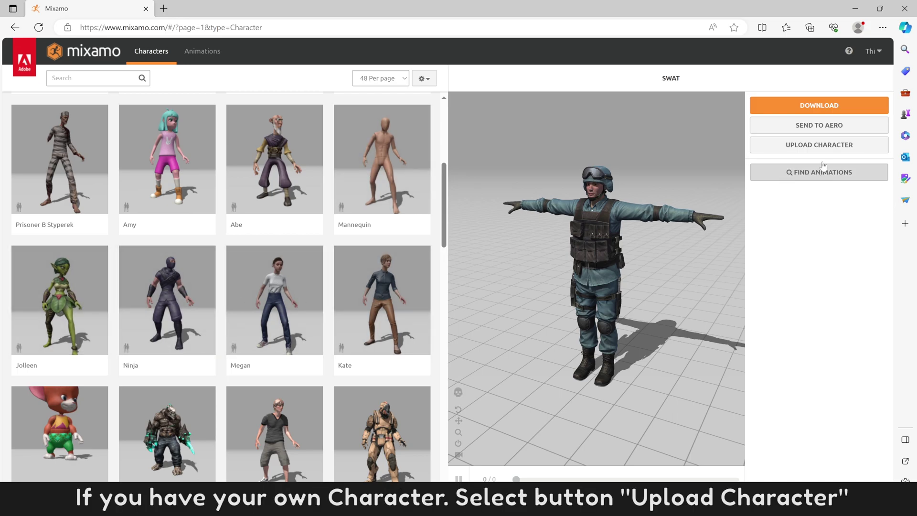
- Upload Mario.FBX from the Downloads folder as a custom Mixamo character
left_click(821, 147)
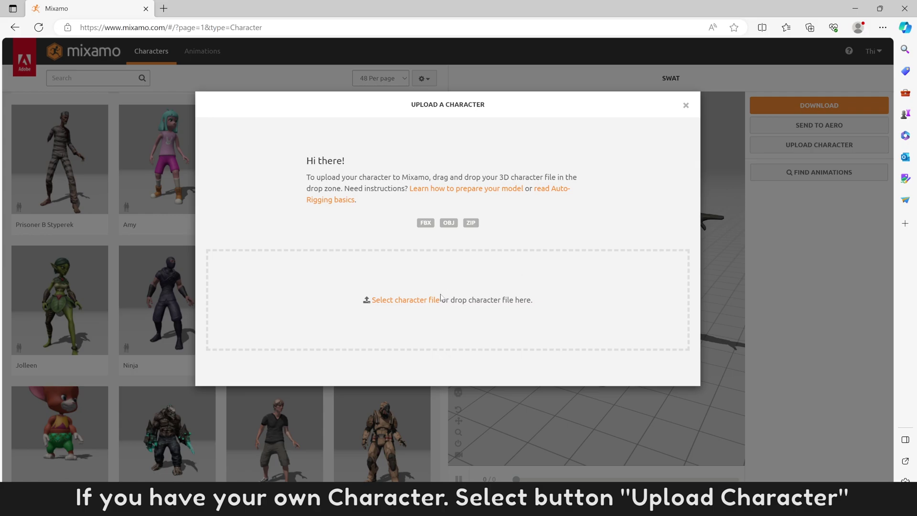
left_click(408, 301)
left_click(136, 104)
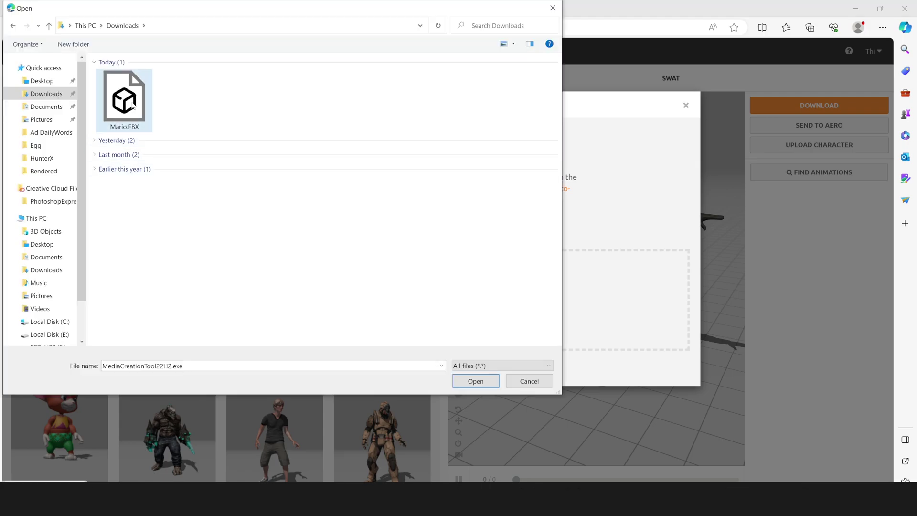
left_click(478, 386)
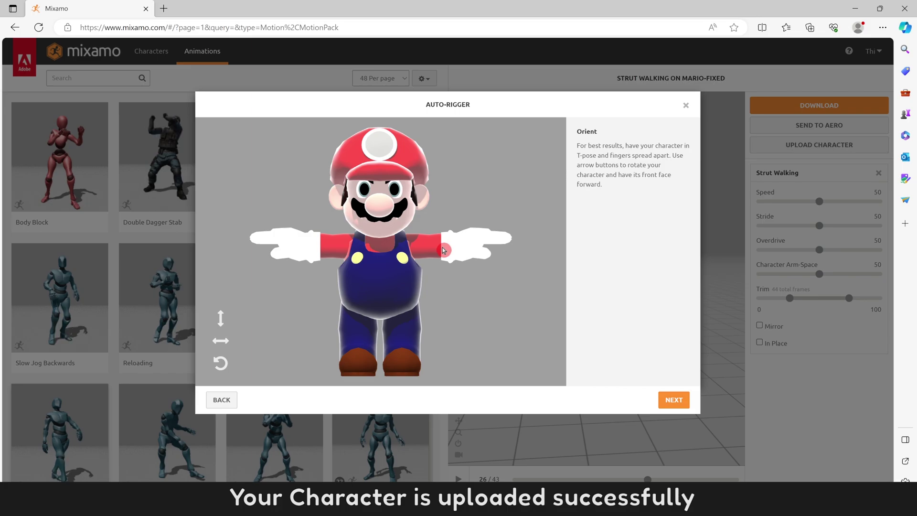
- Place chin, wrist, elbow, knee and groin markers on Mario and run the auto-rigger
left_click(673, 402)
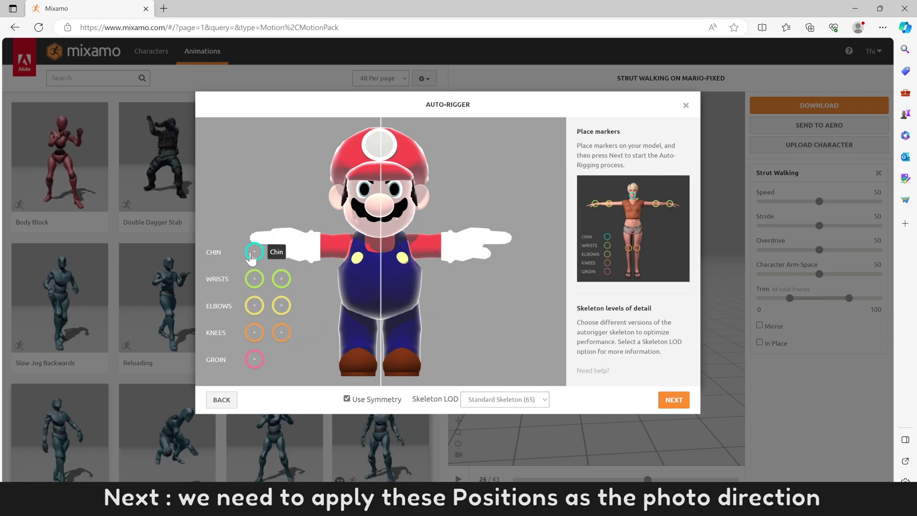
left_click_drag(252, 258, 382, 233)
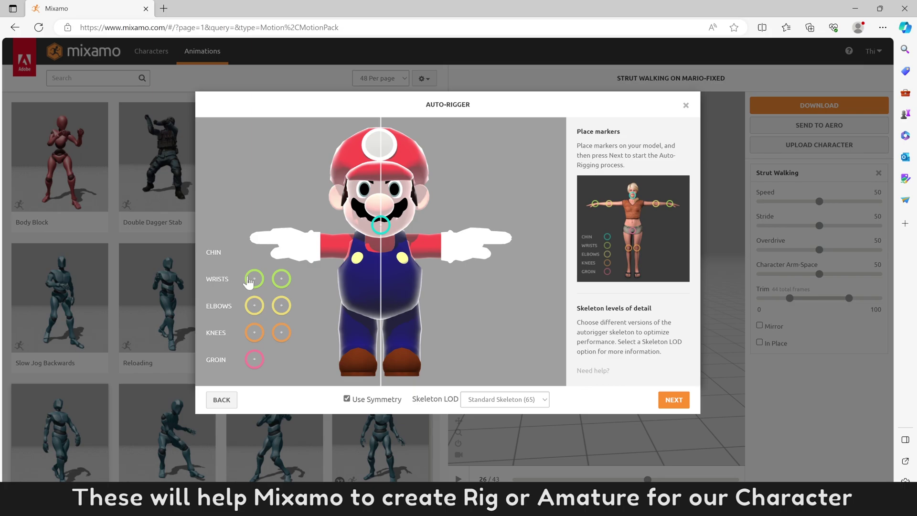
left_click_drag(249, 281, 314, 250)
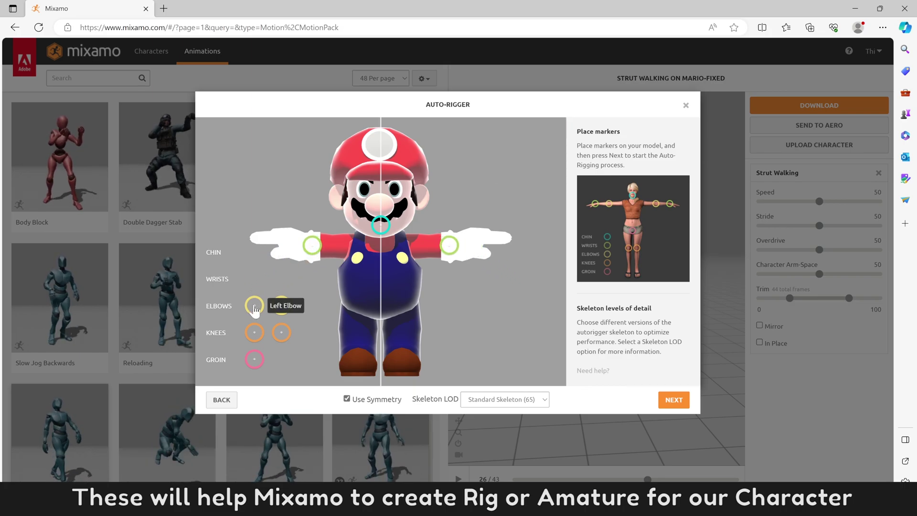
left_click_drag(255, 308, 335, 250)
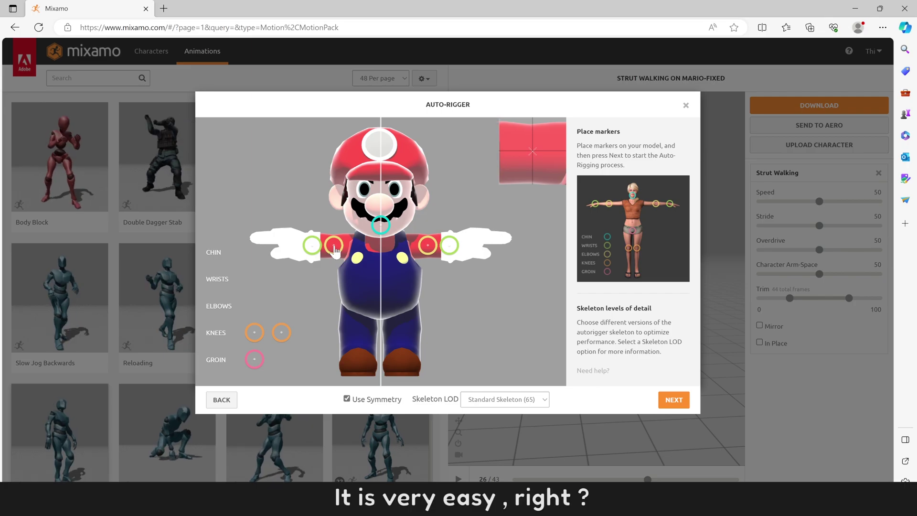
left_click_drag(336, 251, 335, 247)
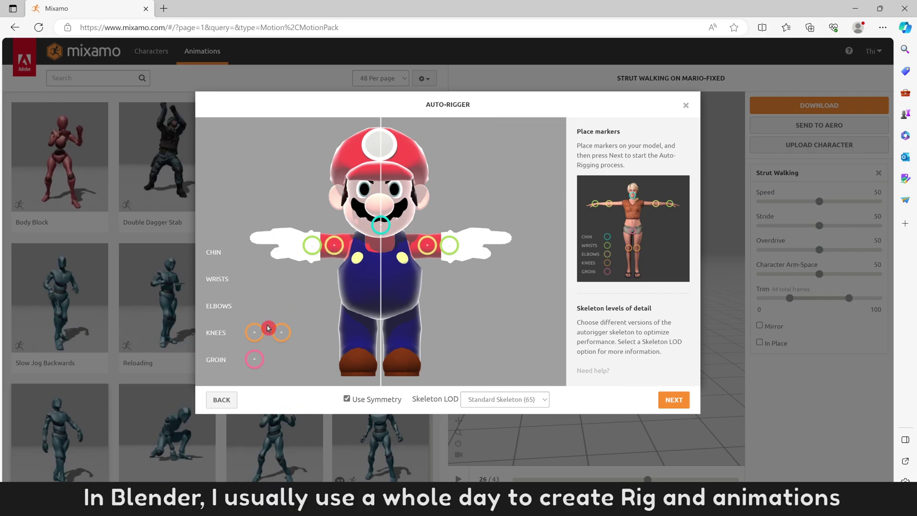
left_click_drag(258, 338, 360, 338)
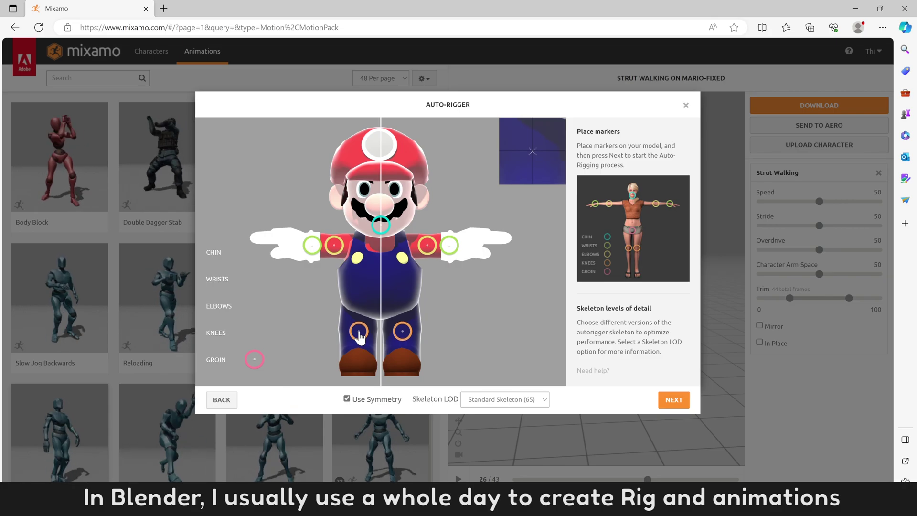
left_click_drag(360, 337, 360, 337)
left_click_drag(255, 359, 382, 320)
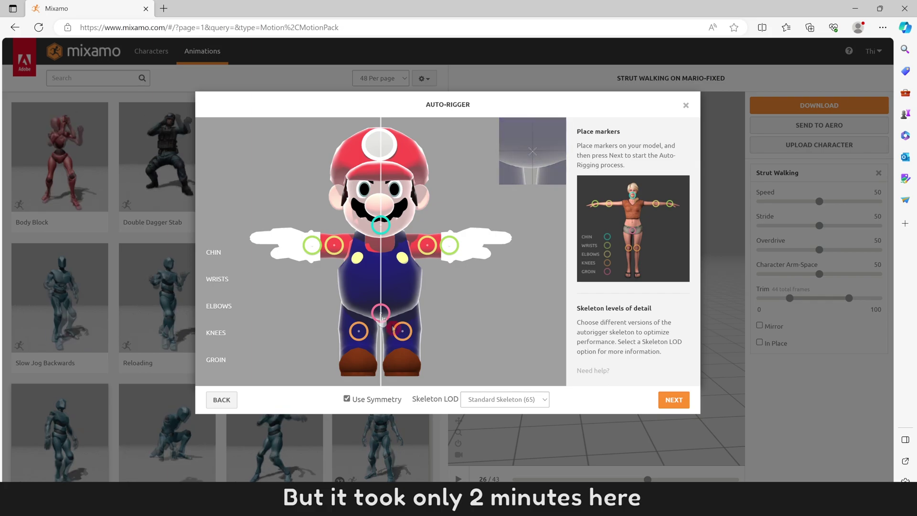
left_click(682, 400)
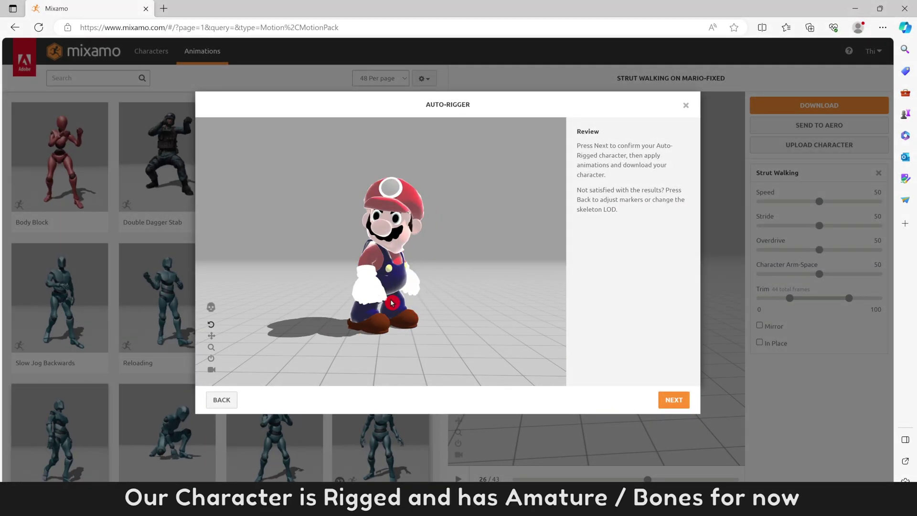
- Inspect the rigged Mario and confirm it as the replacement character
left_click_drag(393, 301, 422, 314)
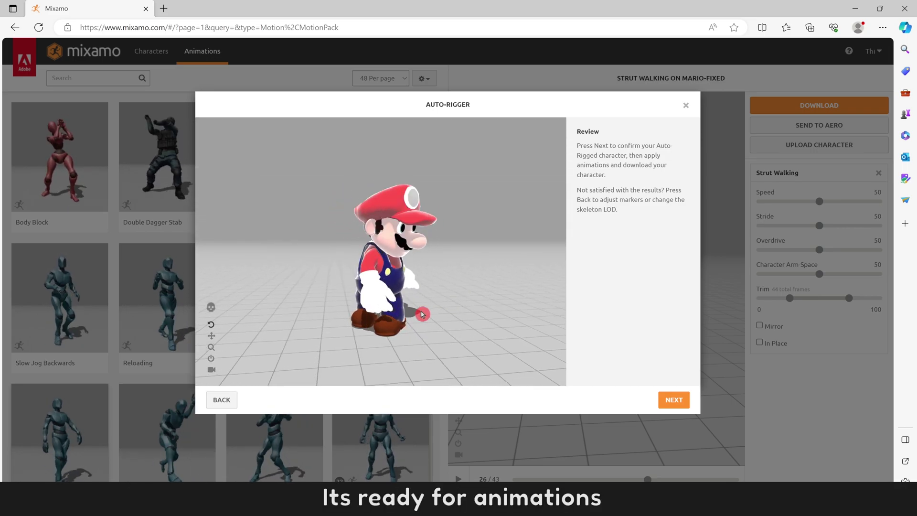
left_click(673, 403)
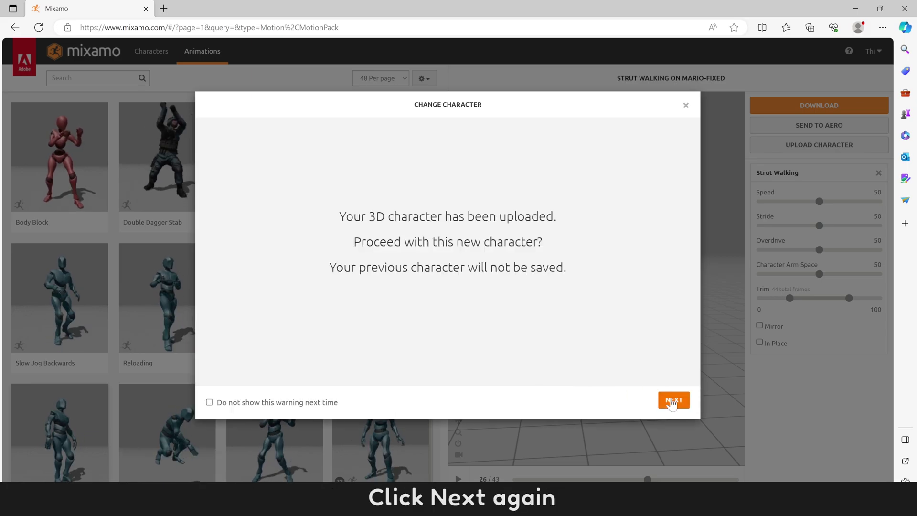
left_click(673, 402)
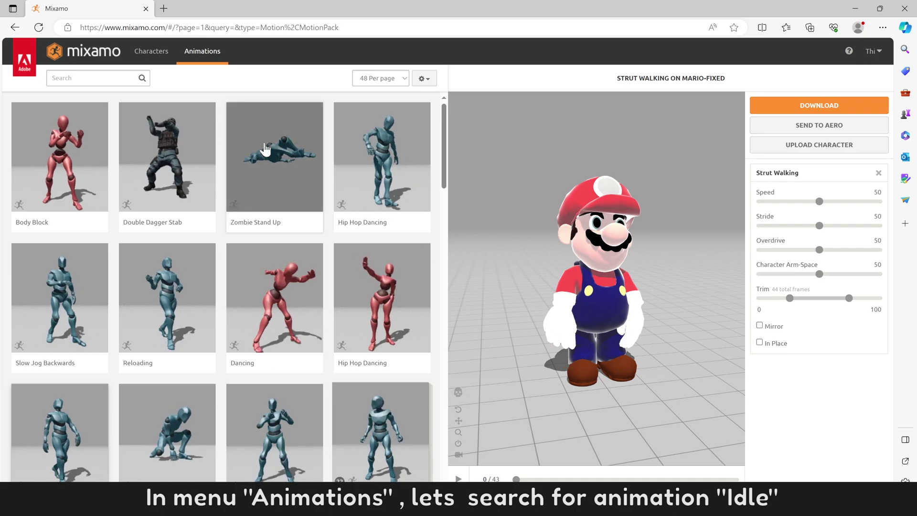
- Search animations for 'Idle', apply an Idle animation to Mario, and bring up Download Settings
left_click(91, 78)
type("Idle")
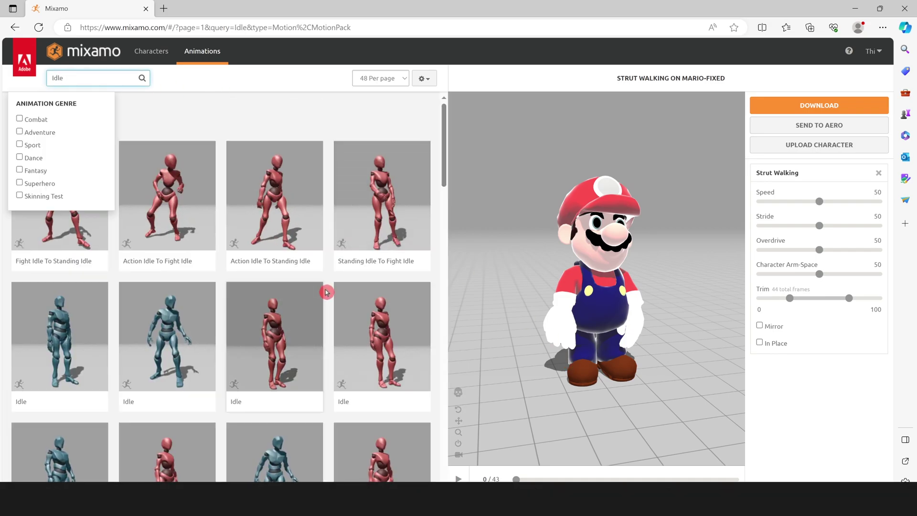
key("Return")
left_click(403, 341)
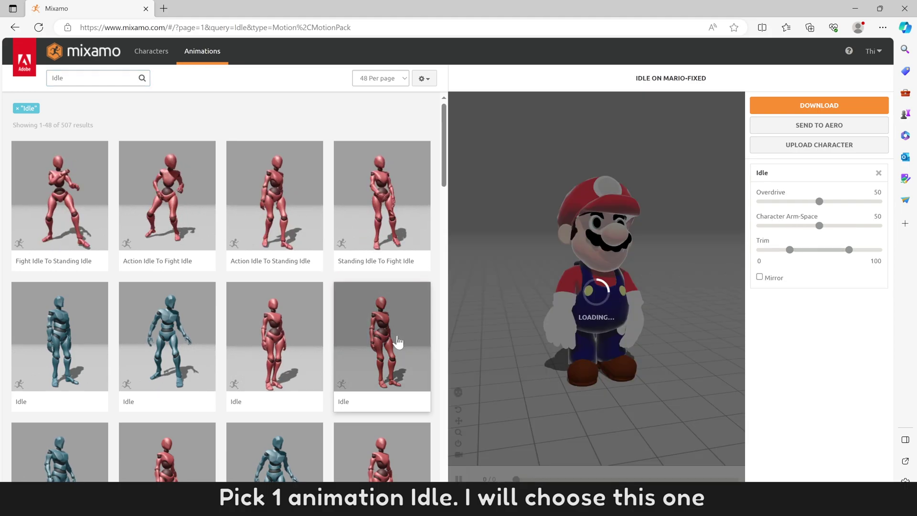
left_click_drag(553, 343, 604, 337)
scroll(275, 225, "down", 3)
left_click(275, 224)
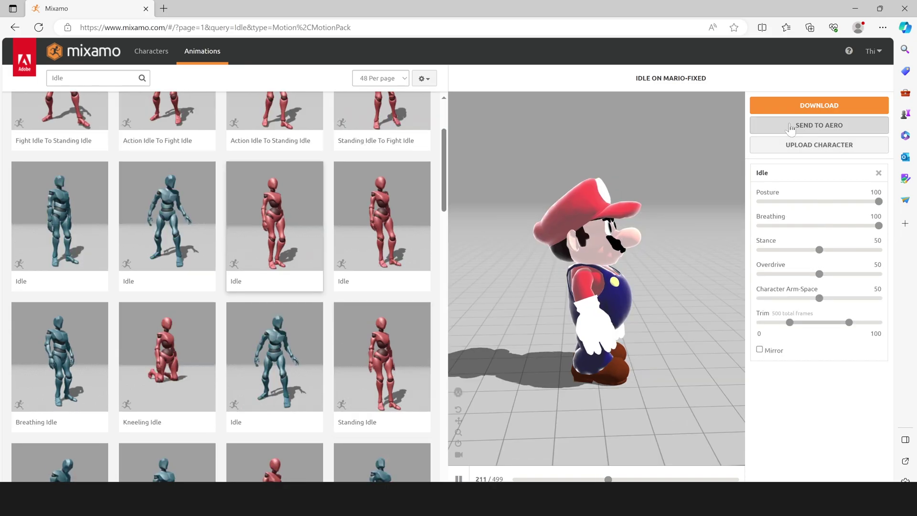
left_click(799, 111)
- Download the Idle animation as FBX for Unity at 60 fps With Skin
left_click(418, 151)
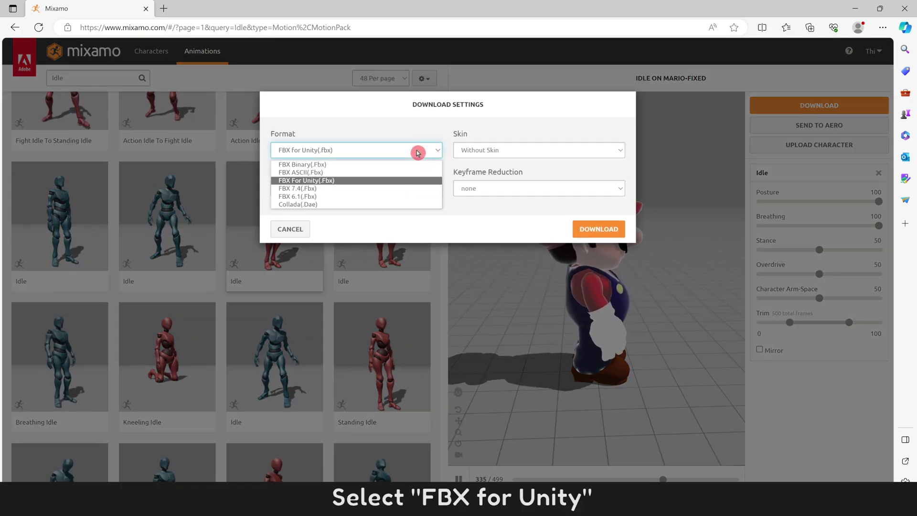
left_click(341, 183)
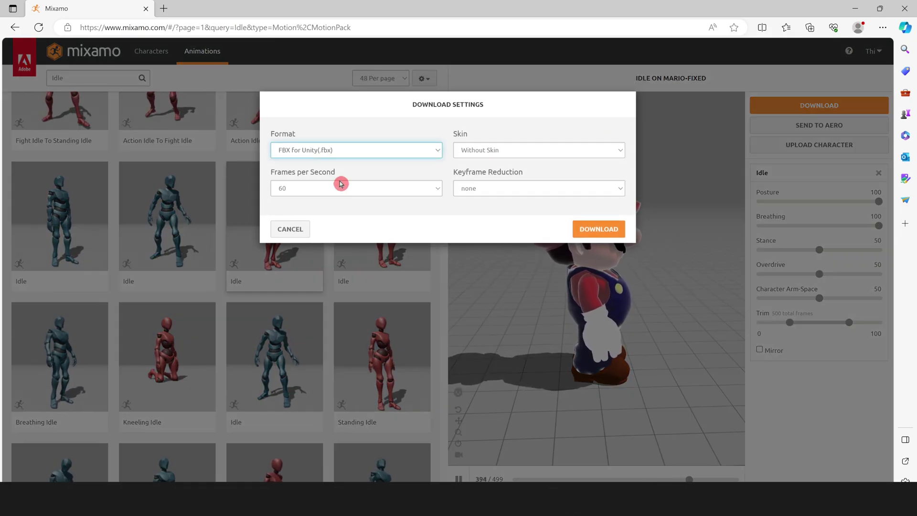
left_click(359, 190)
left_click(338, 211)
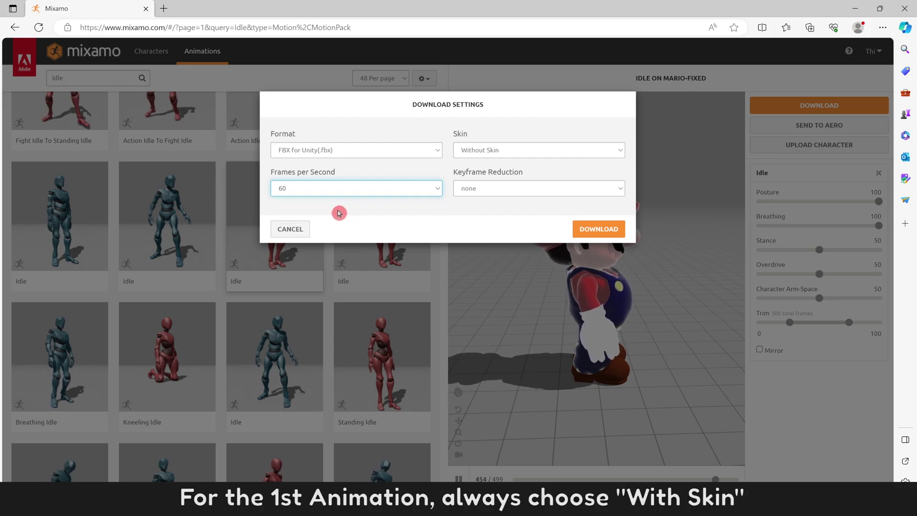
left_click(518, 150)
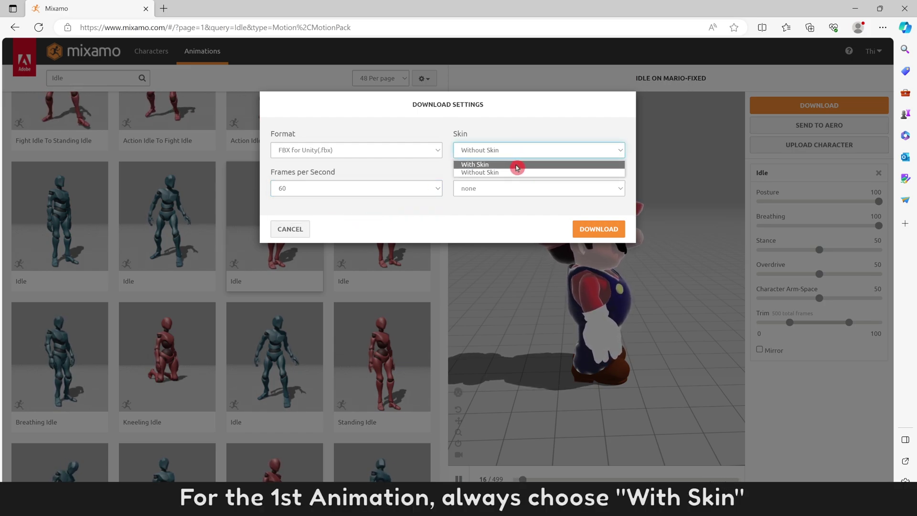
left_click(516, 165)
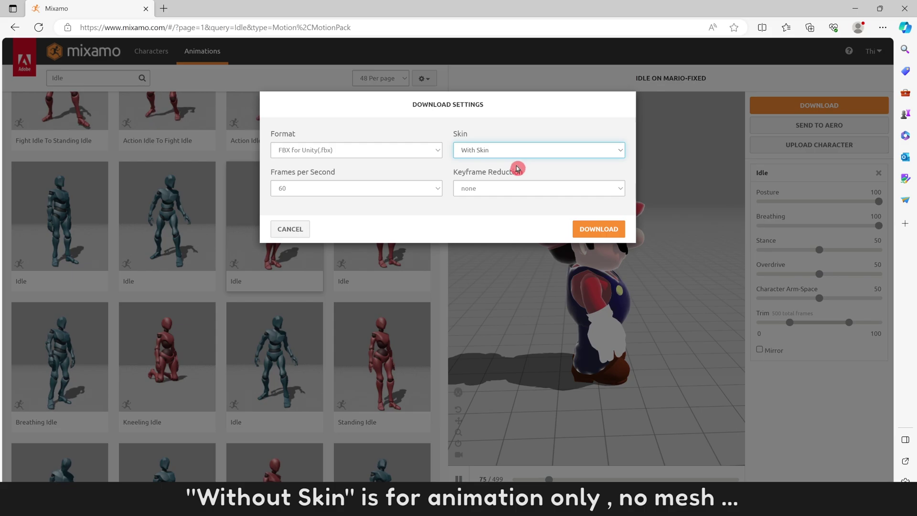
left_click(595, 231)
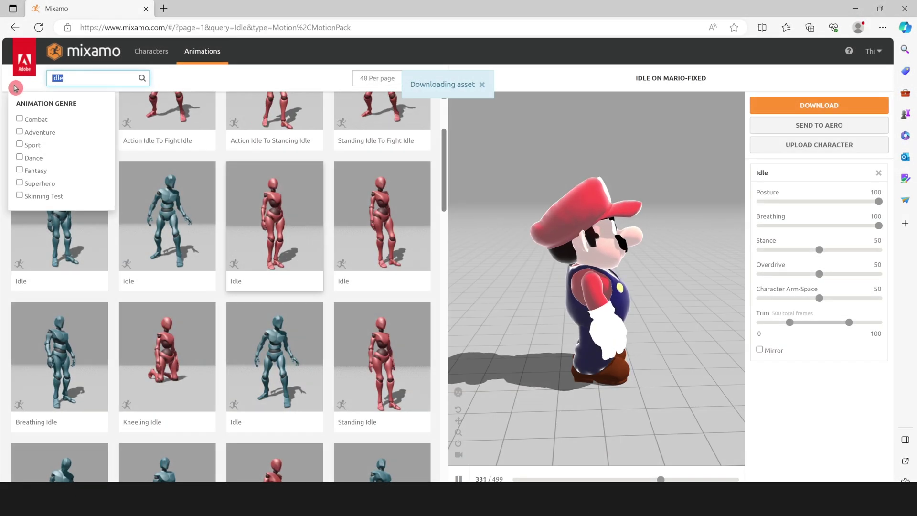
- Search 'Walk' and apply the Walking animation to Mario in place
type("Walk")
key("Return")
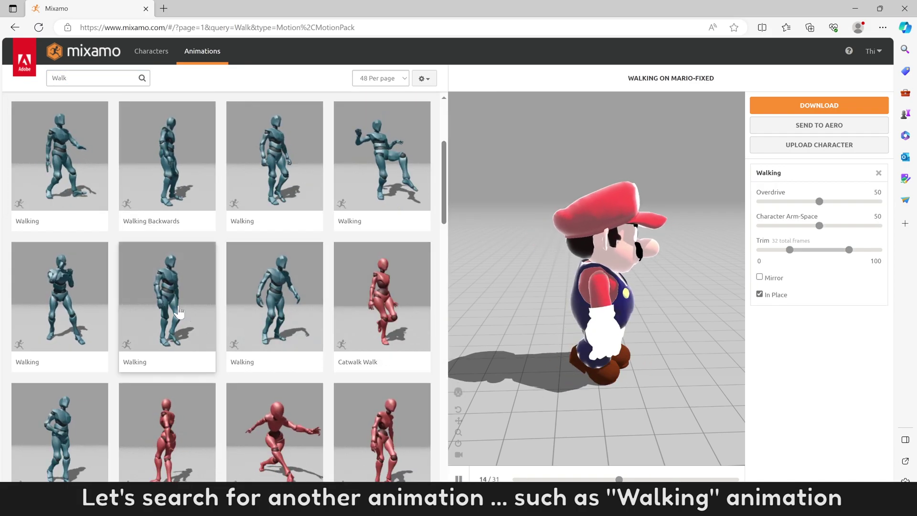
left_click(760, 295)
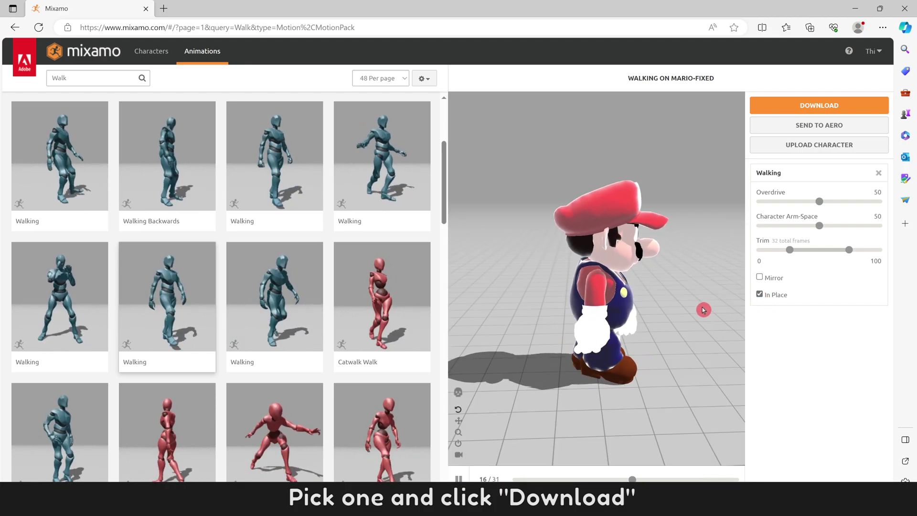
- Download the Walking animation as FBX for Unity Without Skin
left_click(799, 109)
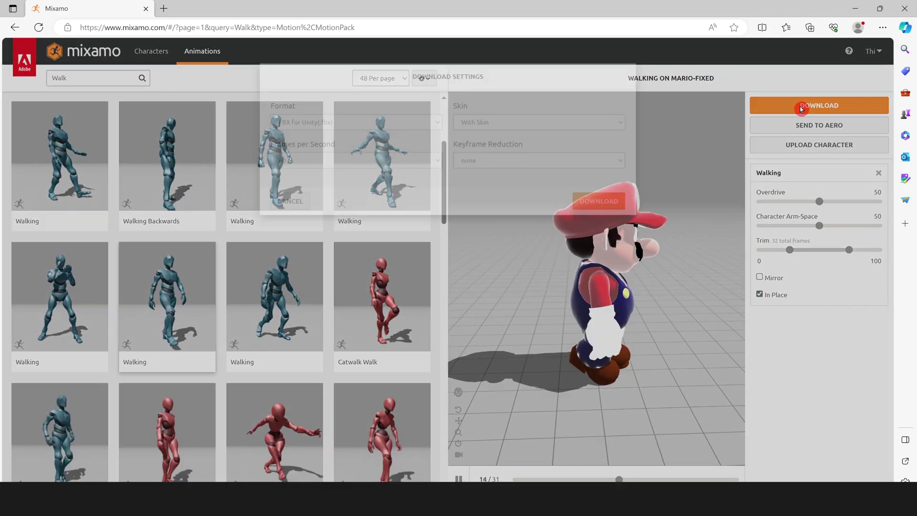
left_click(366, 183)
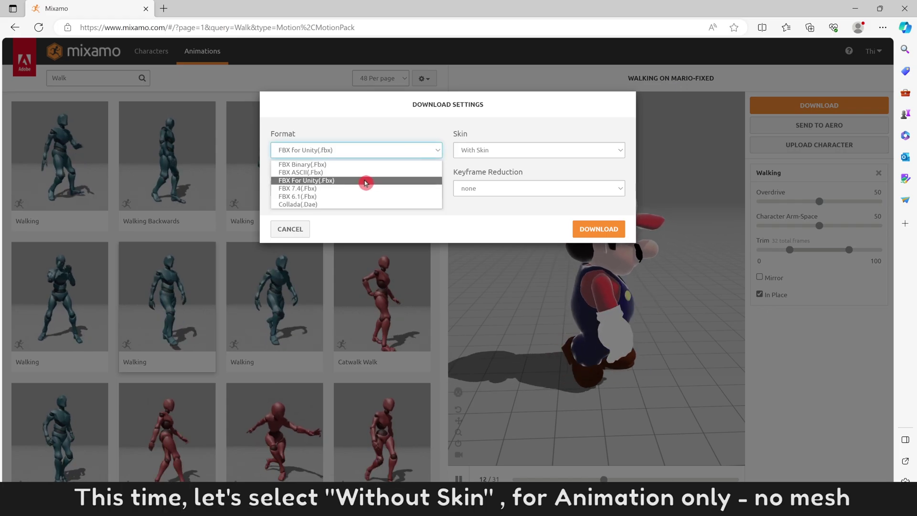
left_click(476, 159)
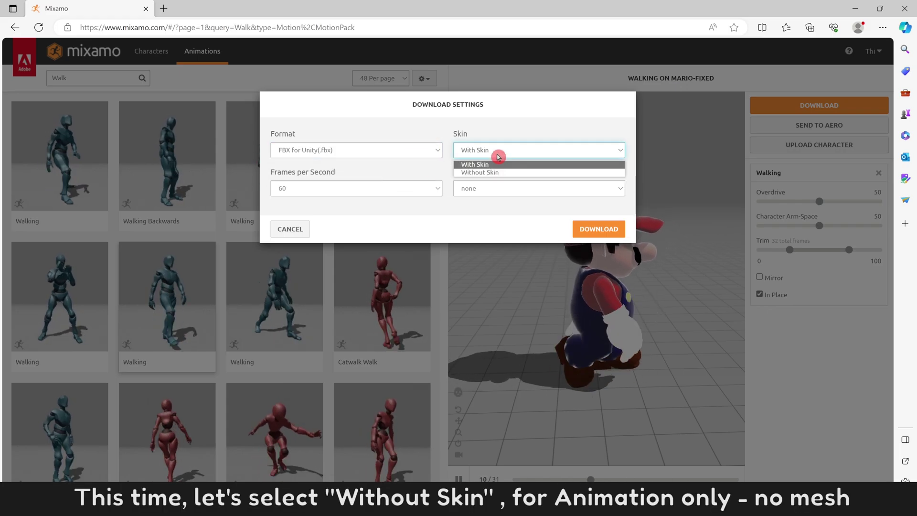
left_click(513, 174)
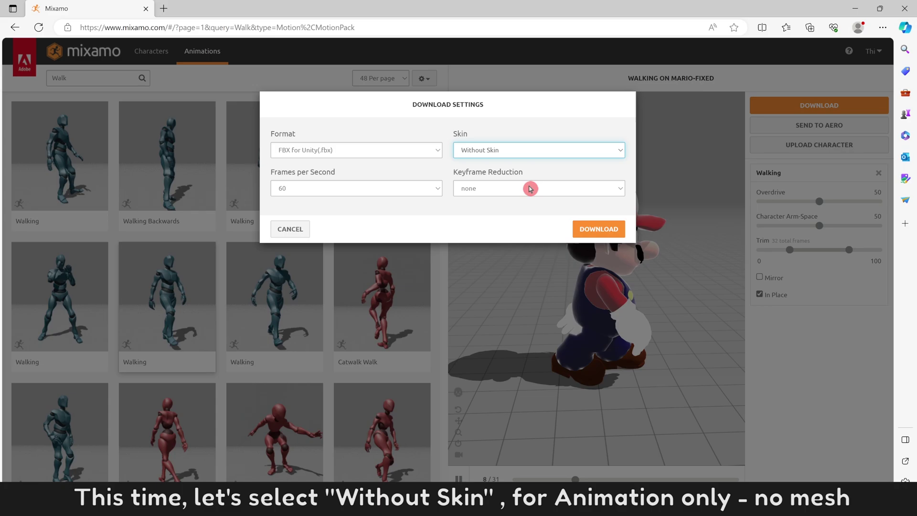
left_click(598, 230)
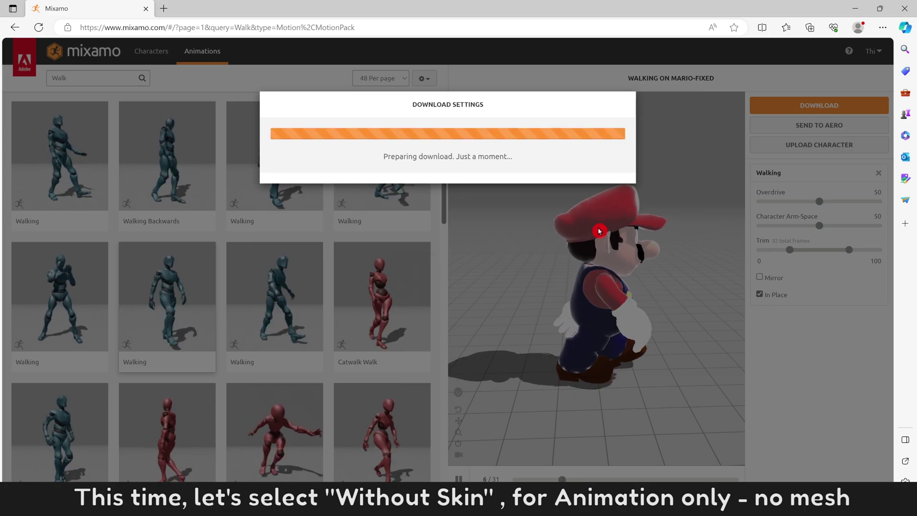
left_click(19, 88)
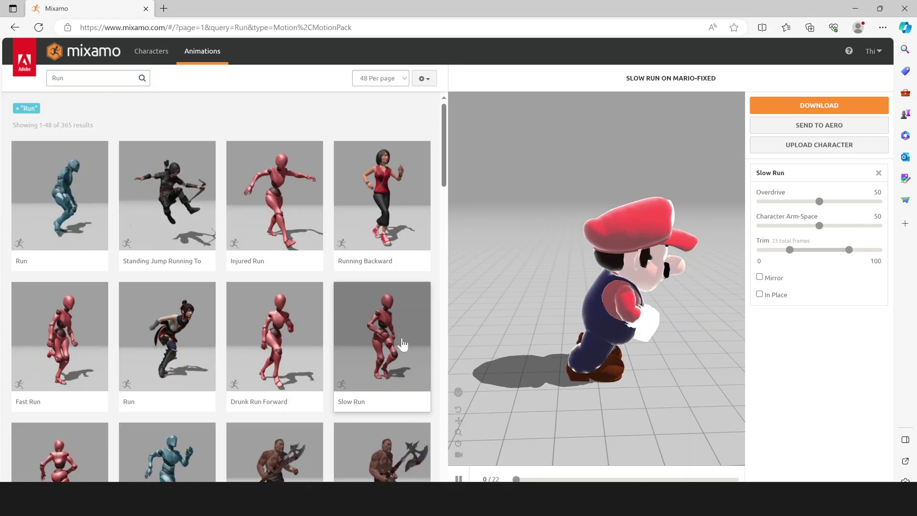
- Apply Slow Run to Mario in place and download it as FBX for Unity Without Skin
left_click(476, 339)
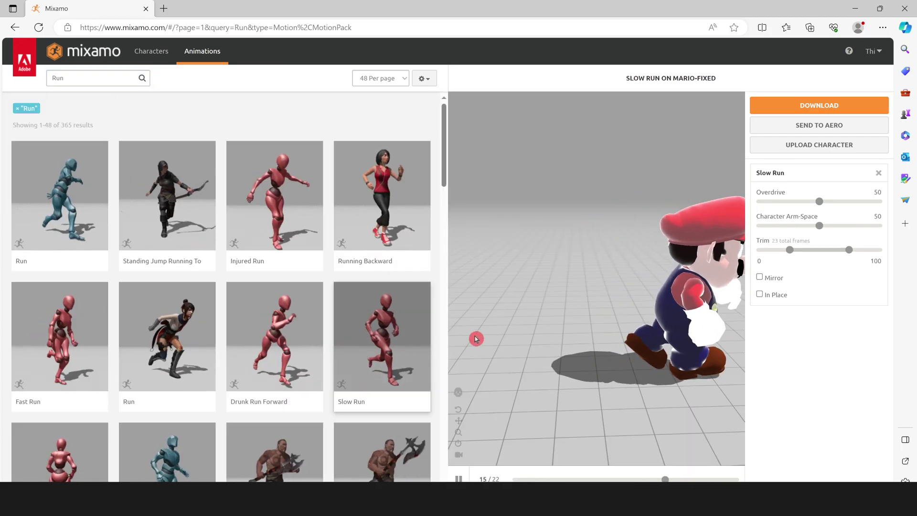
left_click(760, 295)
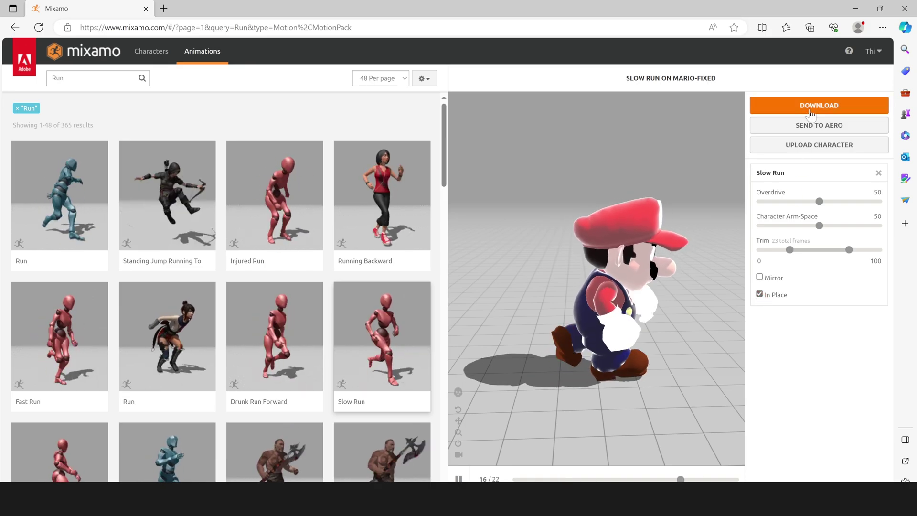
left_click(772, 107)
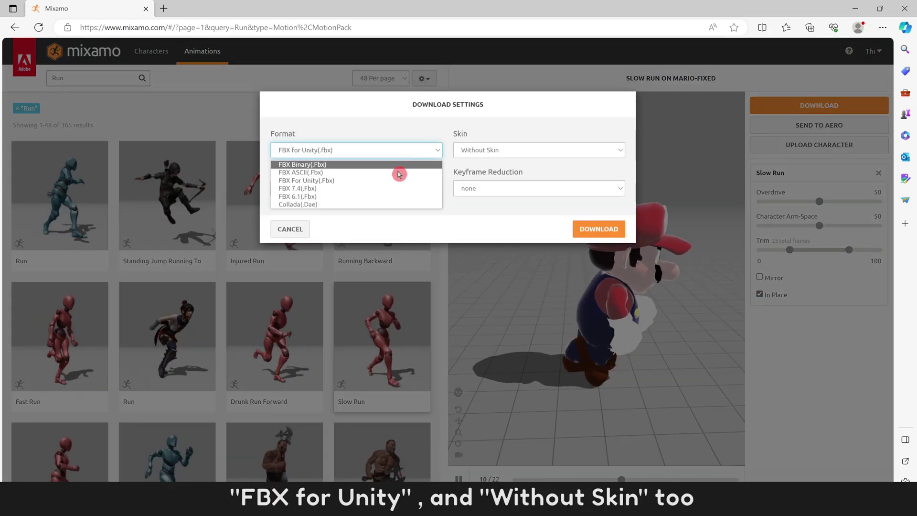
left_click(515, 152)
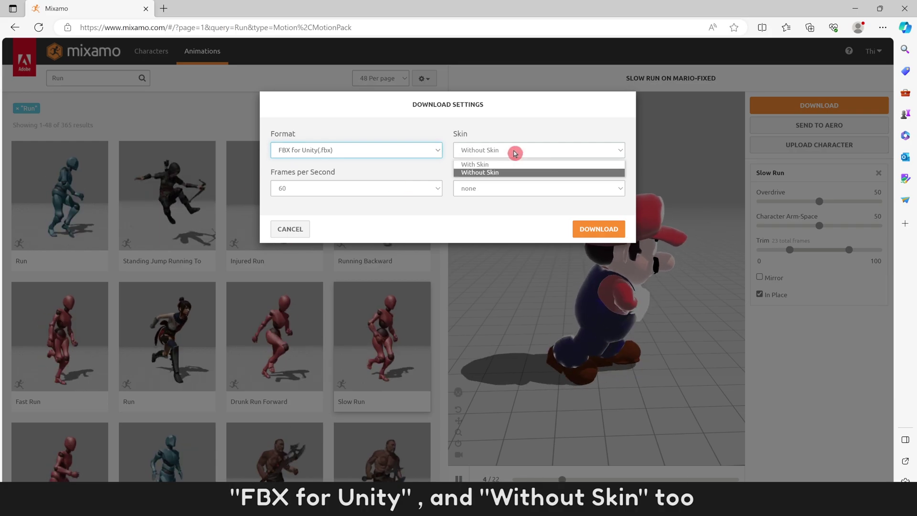
left_click(517, 174)
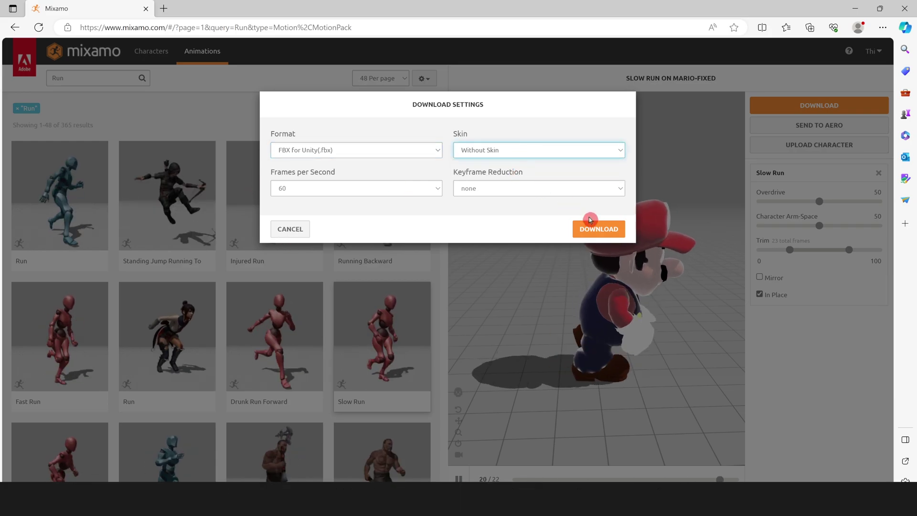
left_click(598, 228)
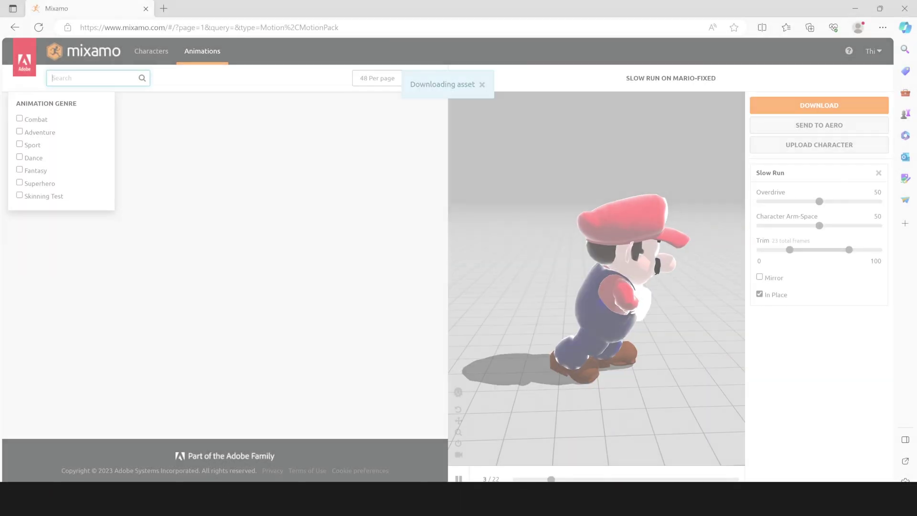
- Search 'Jump' and apply Jump Backward to Mario, kept in place
type("Jump")
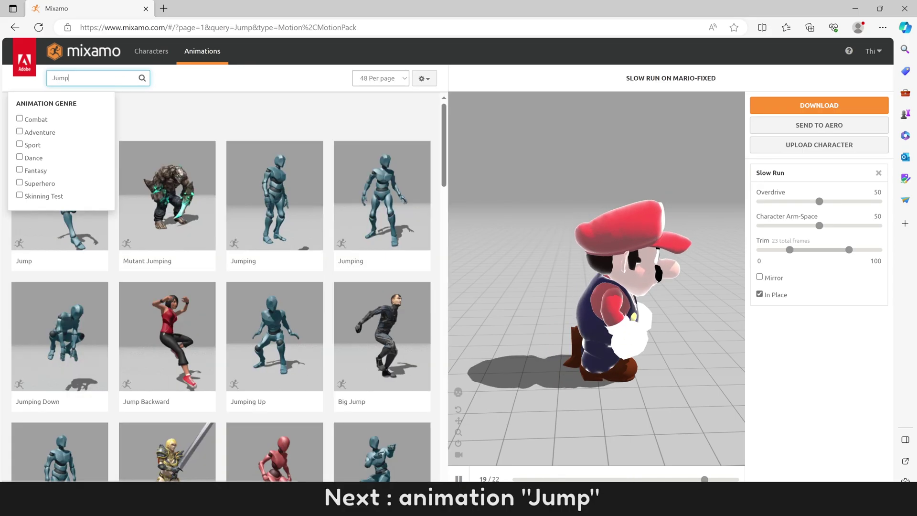
left_click(180, 325)
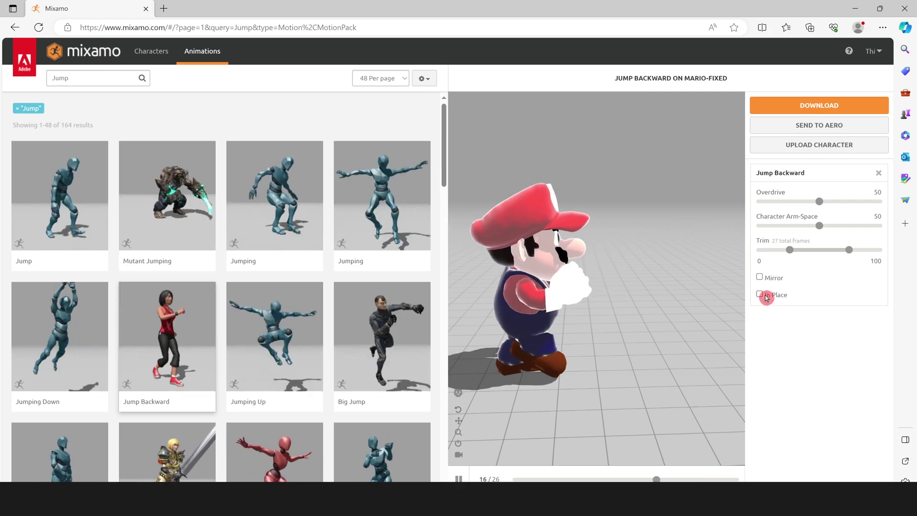
left_click(760, 295)
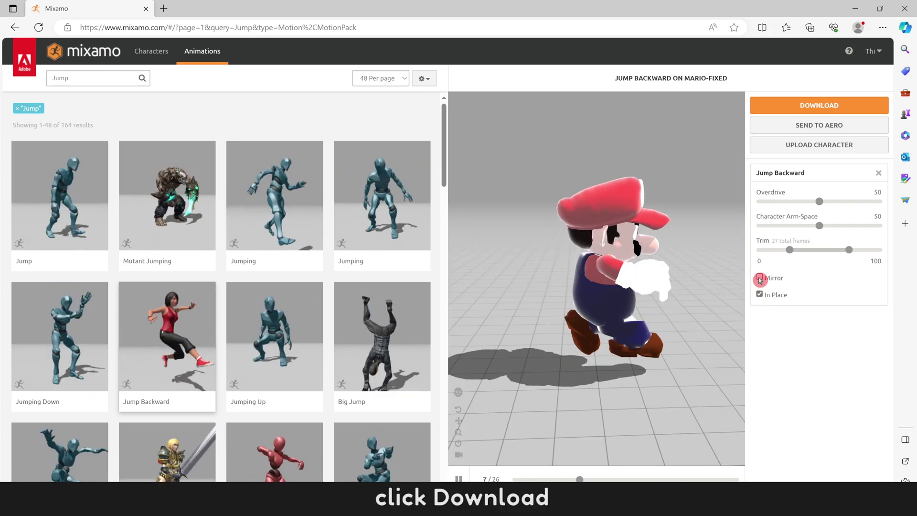
- Download the Jump Backward animation as FBX for Unity Without Skin
left_click(803, 108)
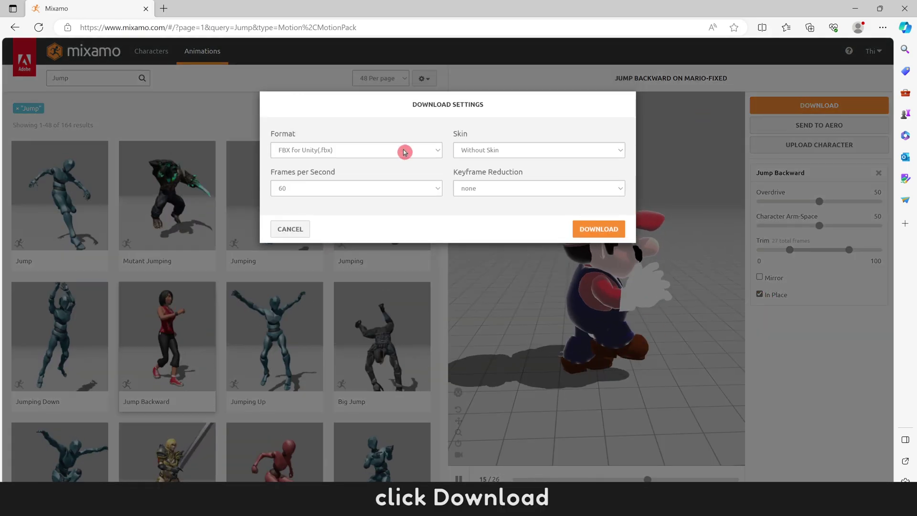
left_click(401, 151)
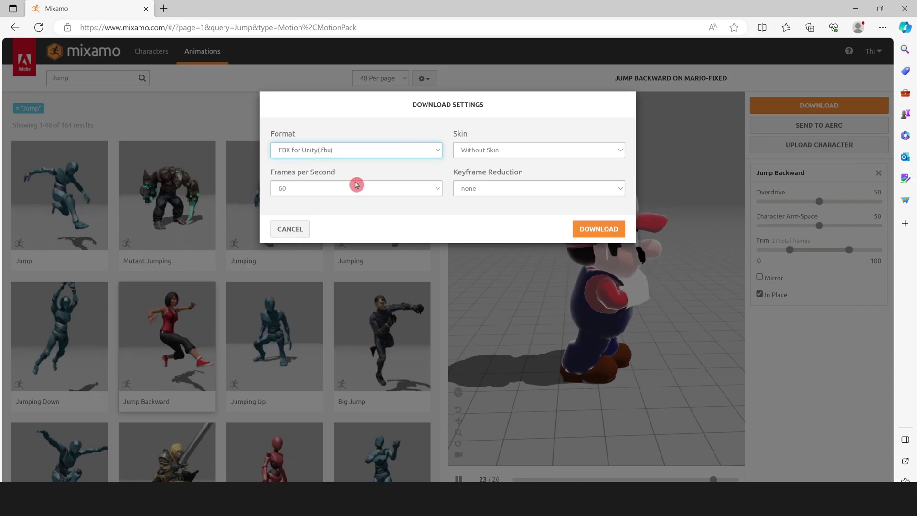
left_click(490, 152)
left_click(520, 174)
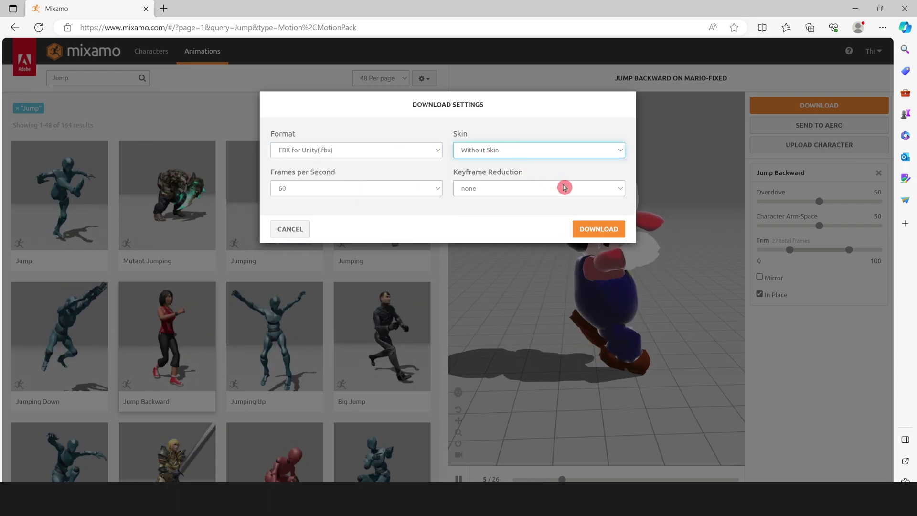
left_click(613, 231)
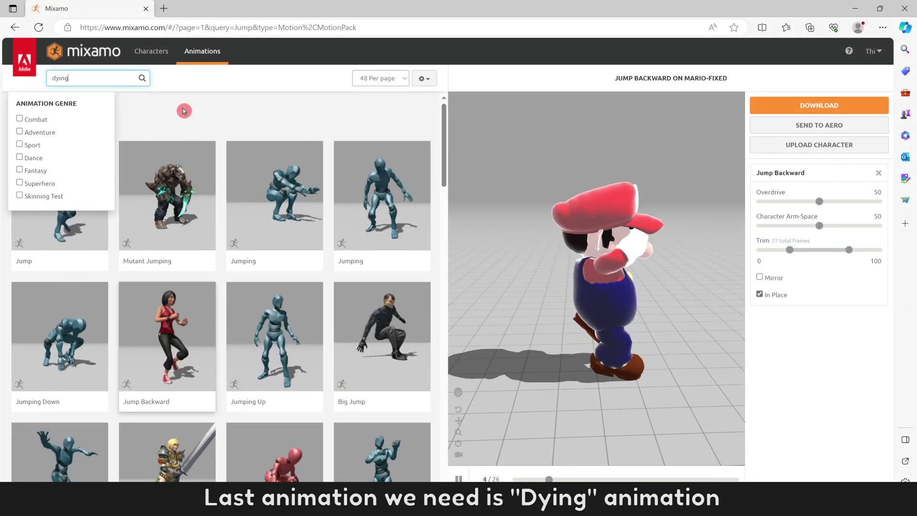
- Search 'dying', apply Dying to Mario, and download it as FBX for Unity Without Skin
key("Return")
left_click(175, 352)
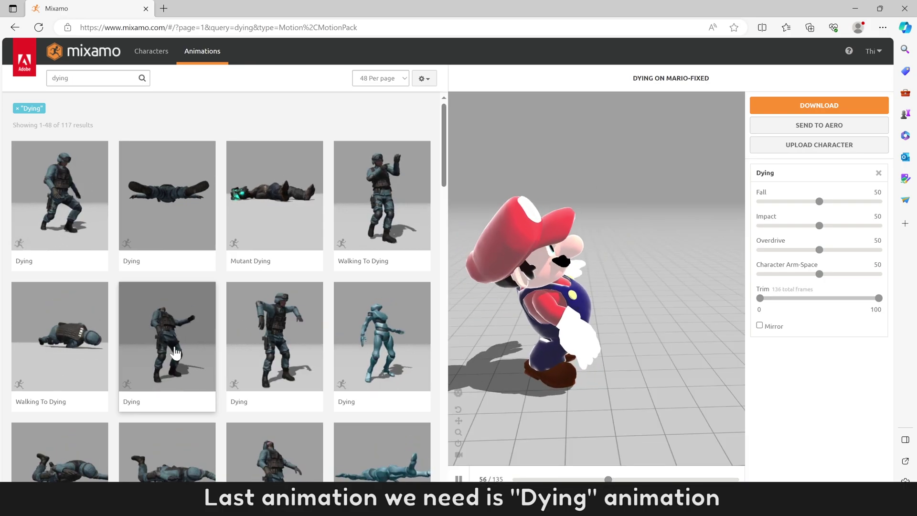
left_click(811, 107)
left_click(422, 150)
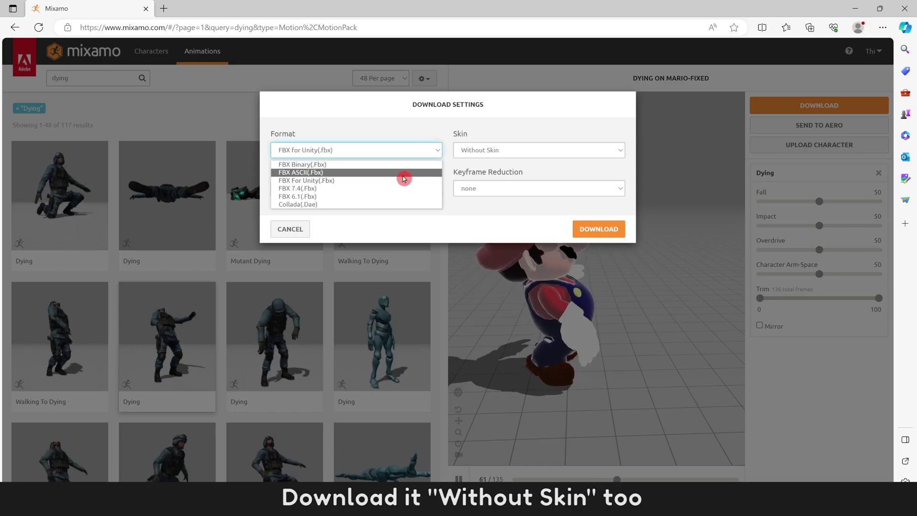
left_click(401, 180)
left_click(470, 151)
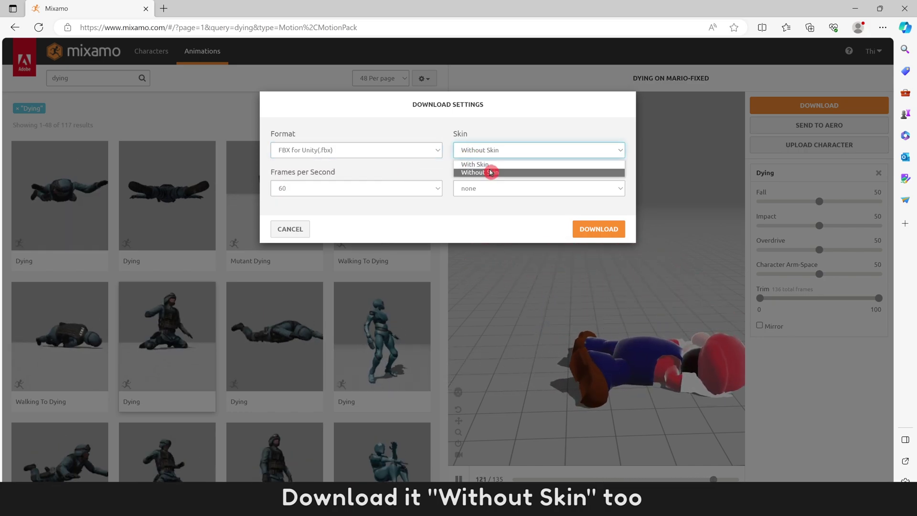
left_click(491, 172)
left_click(589, 230)
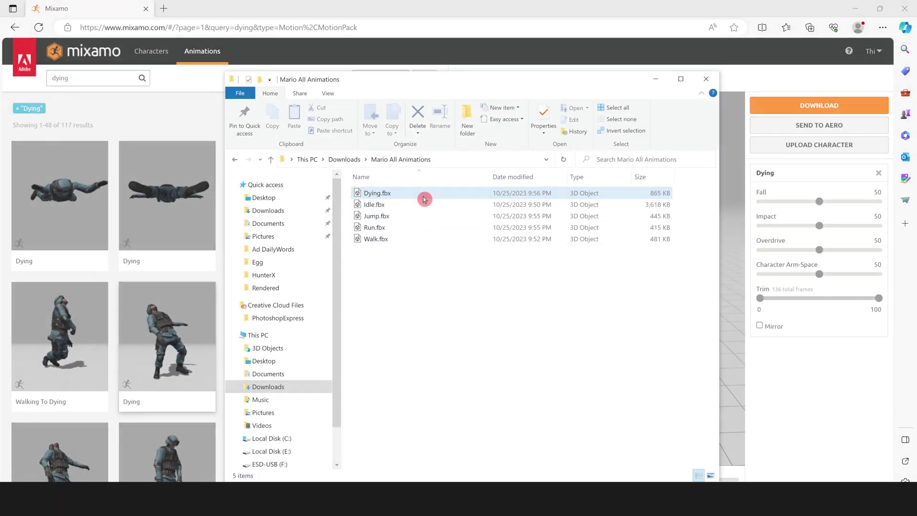
- Select Dying.fbx in the Downloads > Mario All Animations folder
left_click(419, 195)
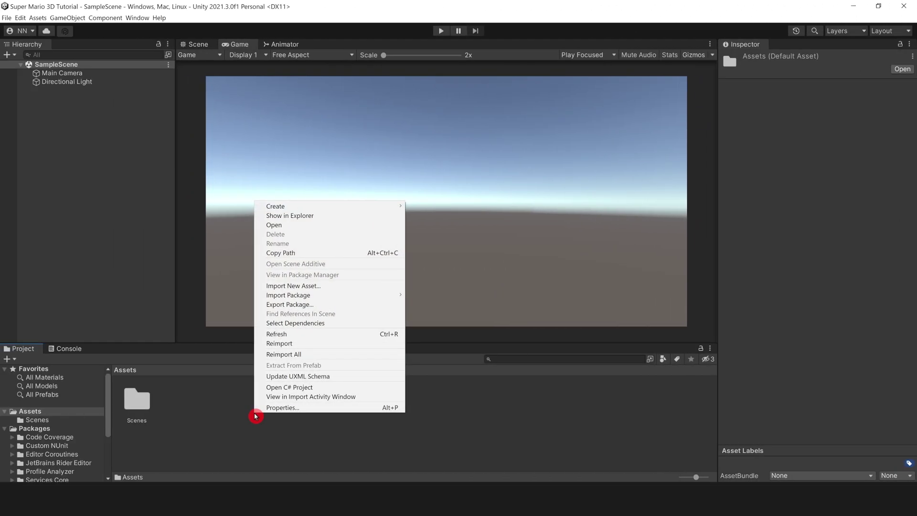
- Create a folder named Model in Assets and open it
mouse_move(321, 206)
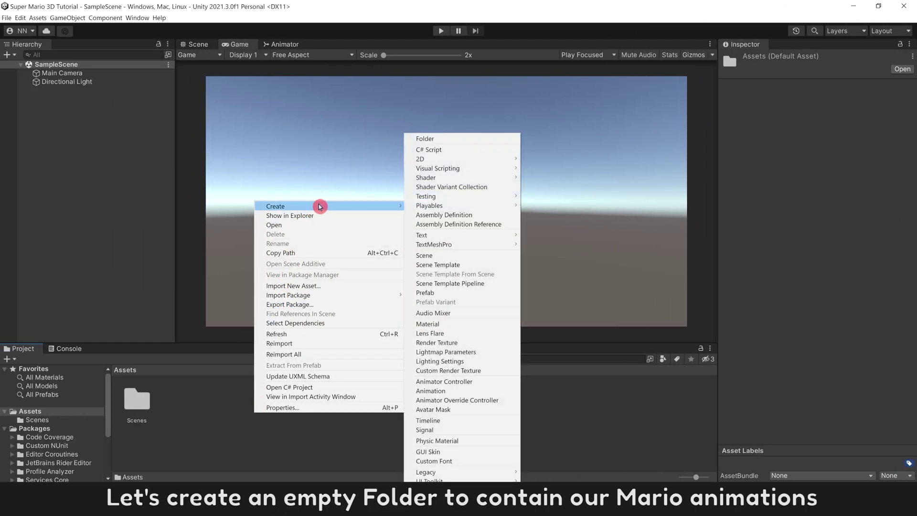
left_click(443, 141)
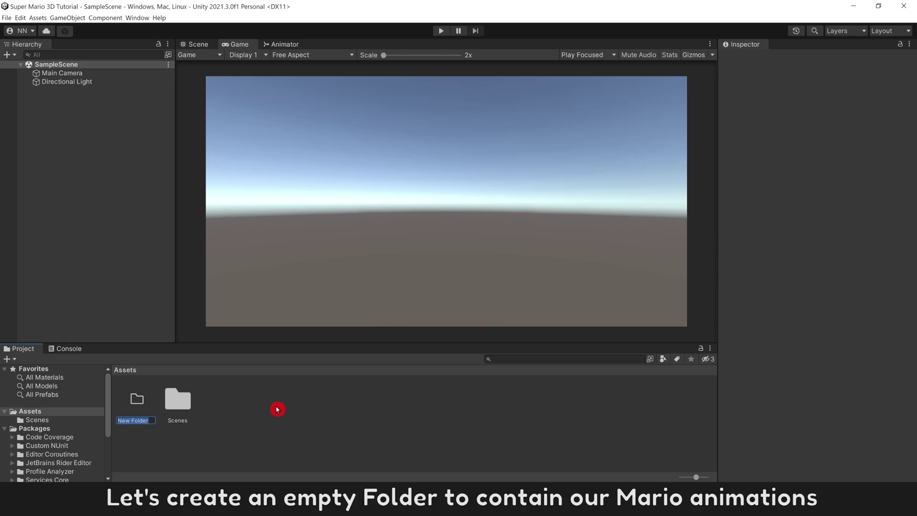
key("Return")
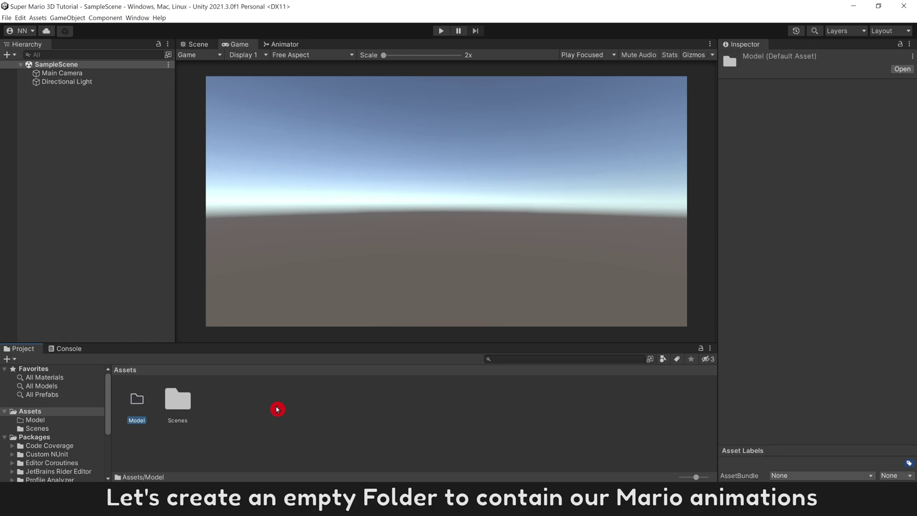
key("Return")
- Create a subfolder named Mario inside Model
right_click(278, 409)
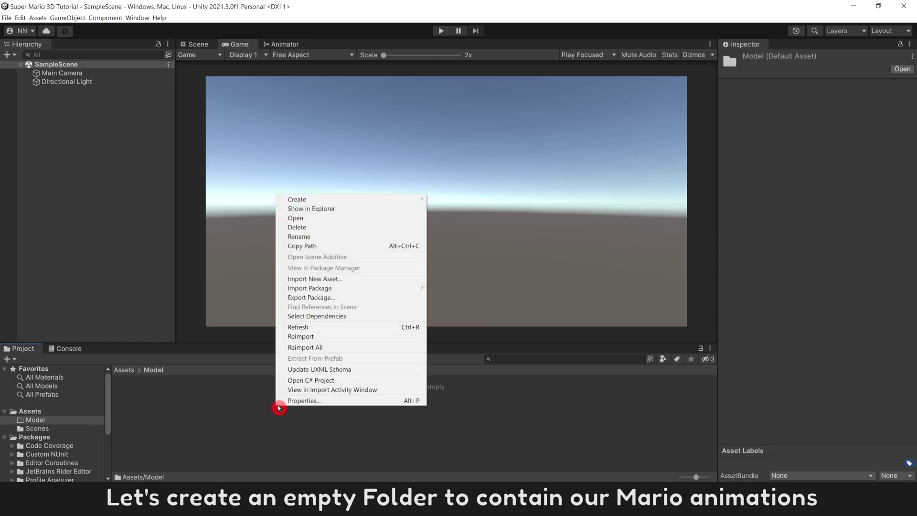
mouse_move(361, 201)
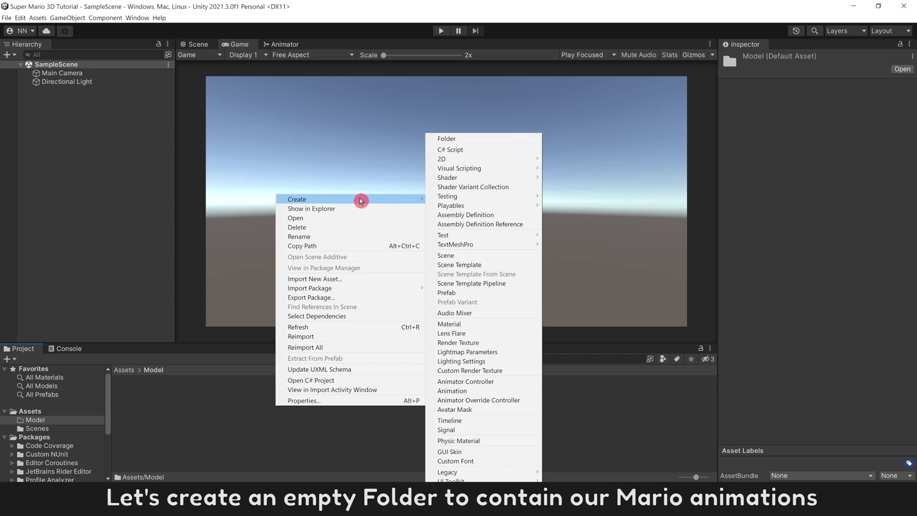
left_click(476, 140)
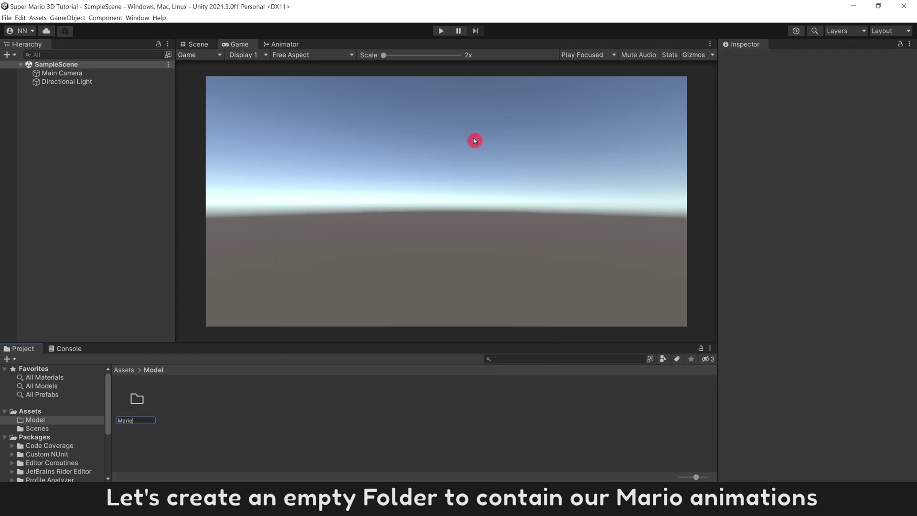
type("Mario")
key("Return")
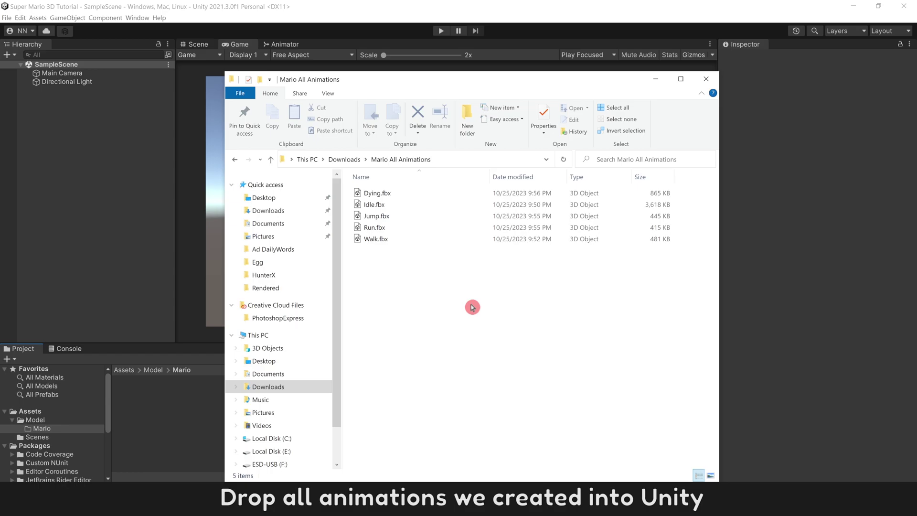
- Drag the Dying, Idle, Jump, Run and Walk FBX files into Mario, then select Idle
left_click_drag(430, 284, 185, 419)
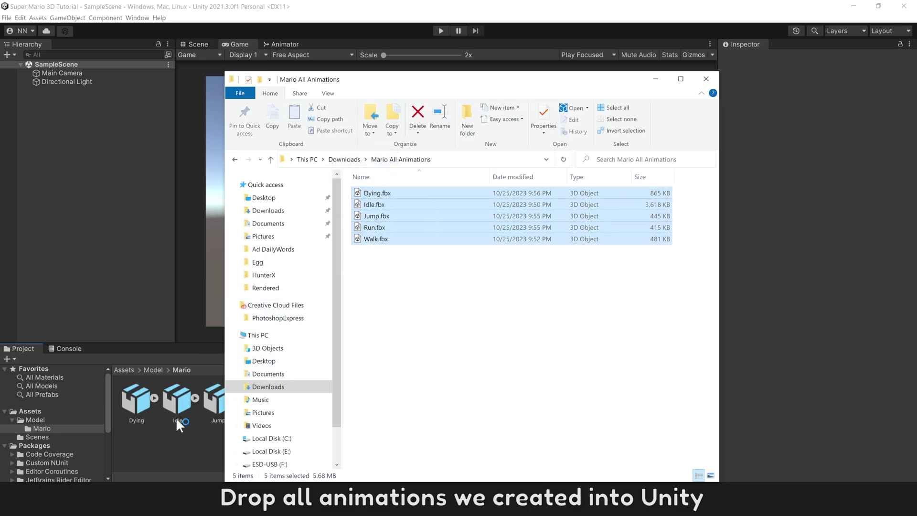
left_click(180, 405)
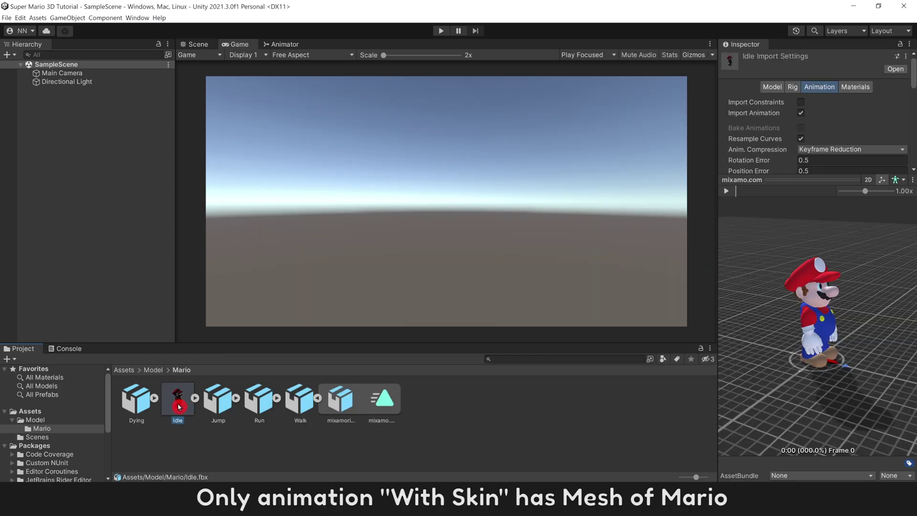
- Set Idle's rig to Humanoid with avatar Create From This Model, and apply
left_click(794, 90)
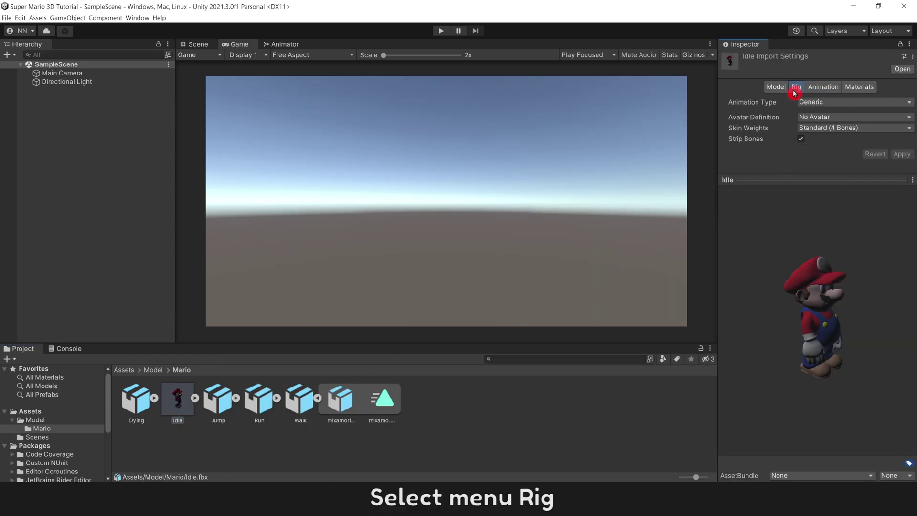
left_click(831, 103)
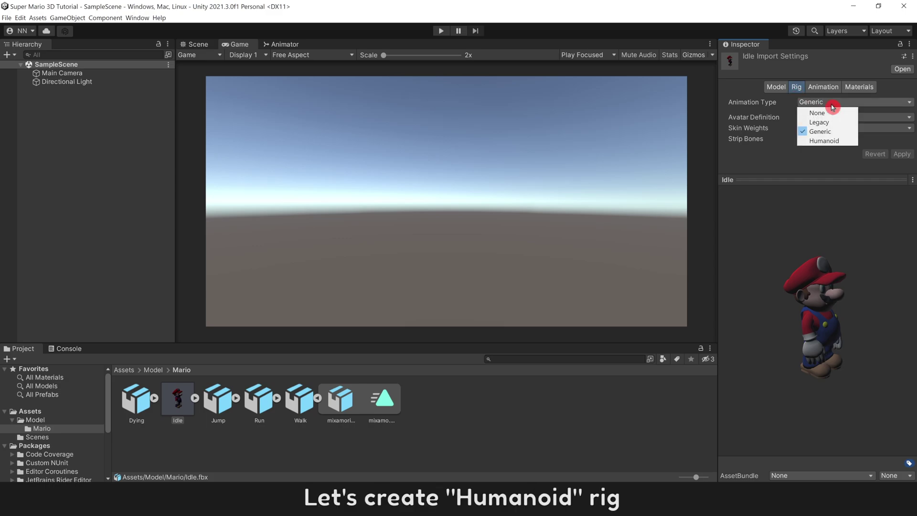
left_click(848, 141)
left_click(848, 117)
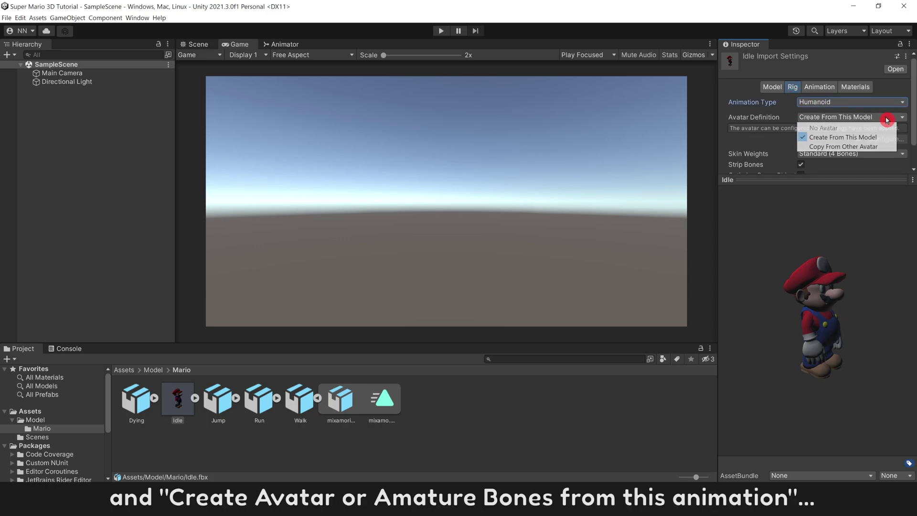
left_click(885, 140)
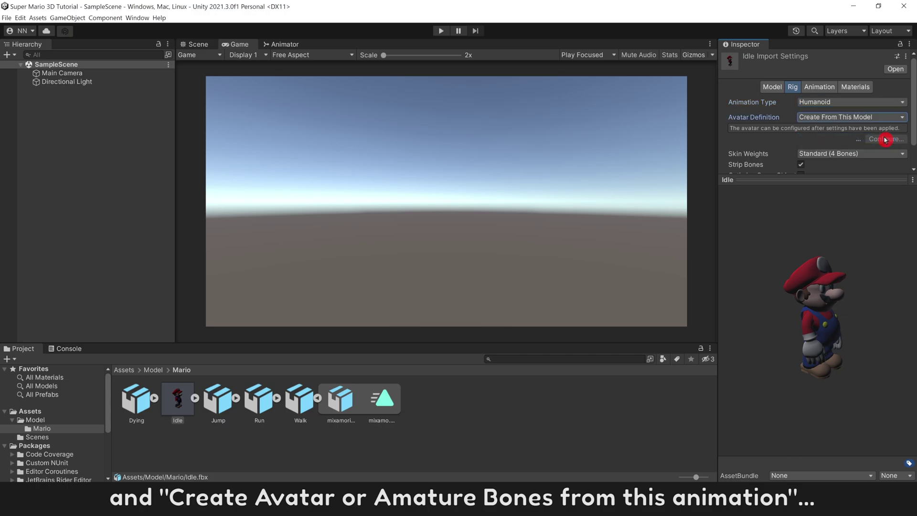
left_click_drag(876, 171, 877, 188)
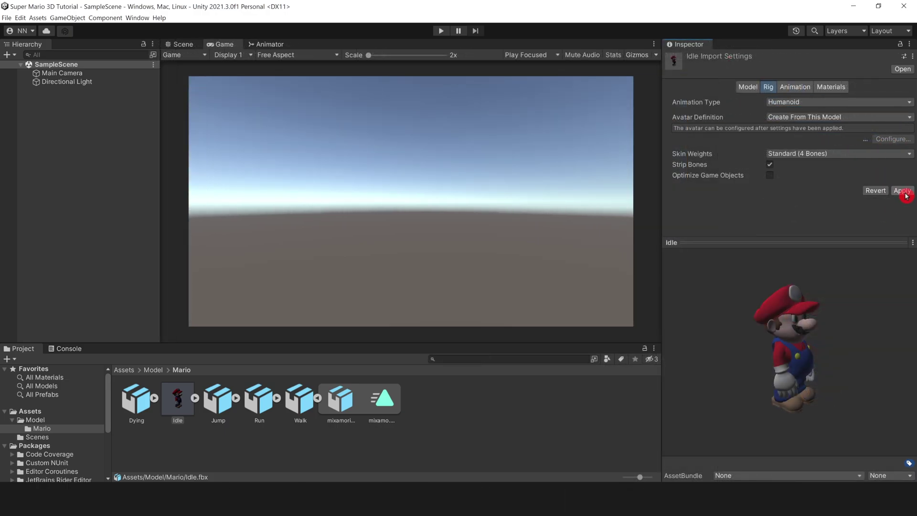
left_click(906, 193)
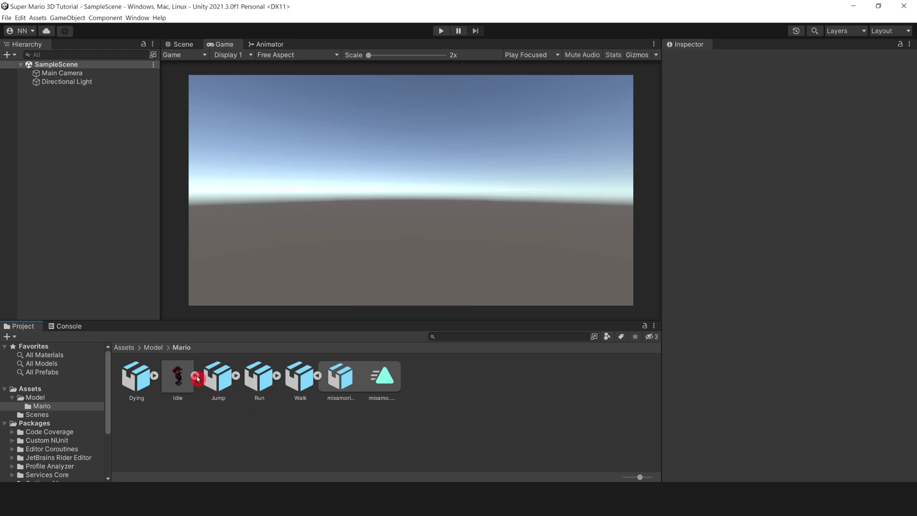
- Expand the Idle model to inspect IdleAvatar, then reselect the Idle model
left_click(197, 378)
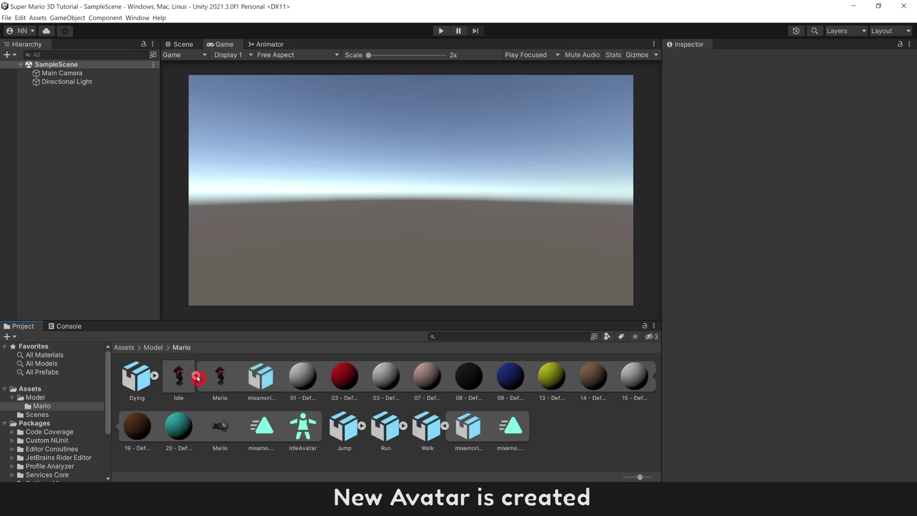
left_click(300, 429)
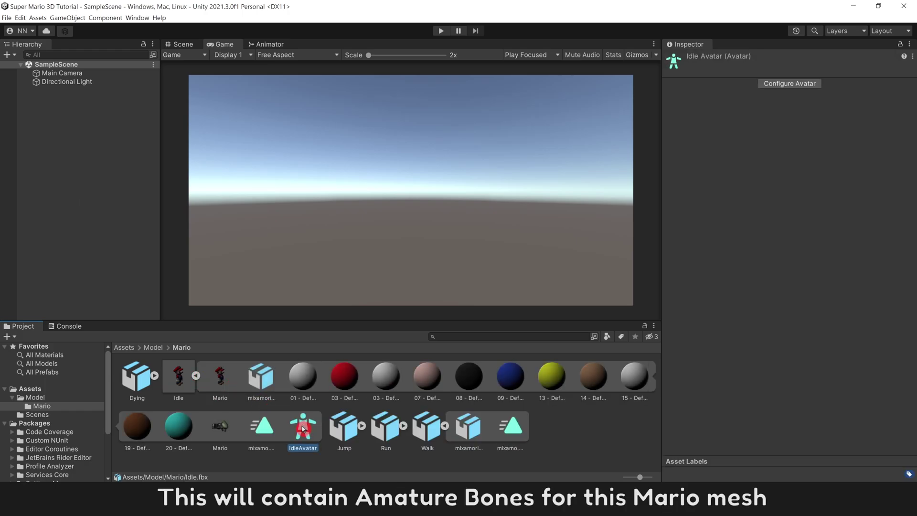
left_click(181, 385)
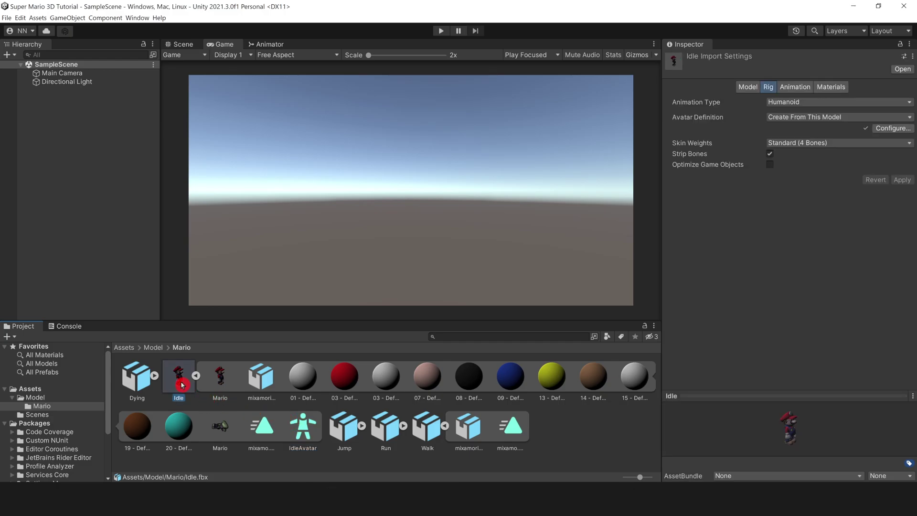
- Rename the Idle model's animation clip to Idle and enable Loop Time
left_click(802, 89)
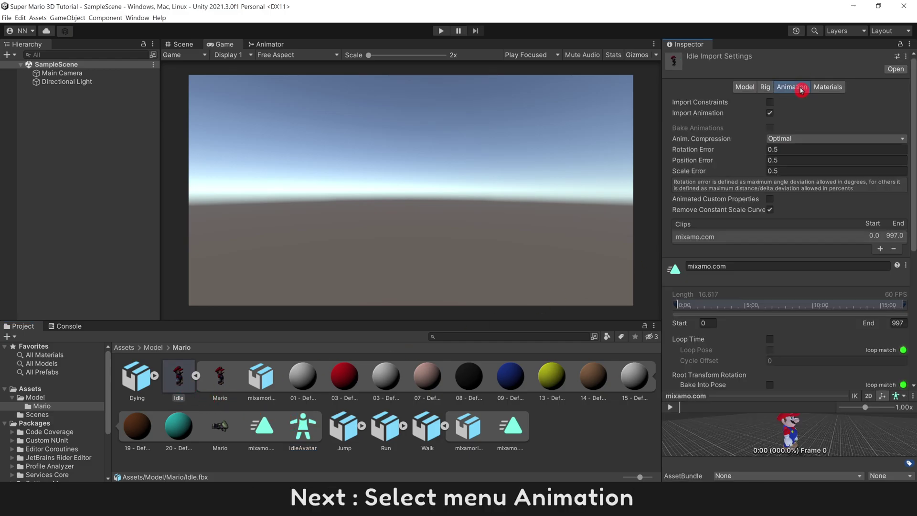
left_click(737, 266)
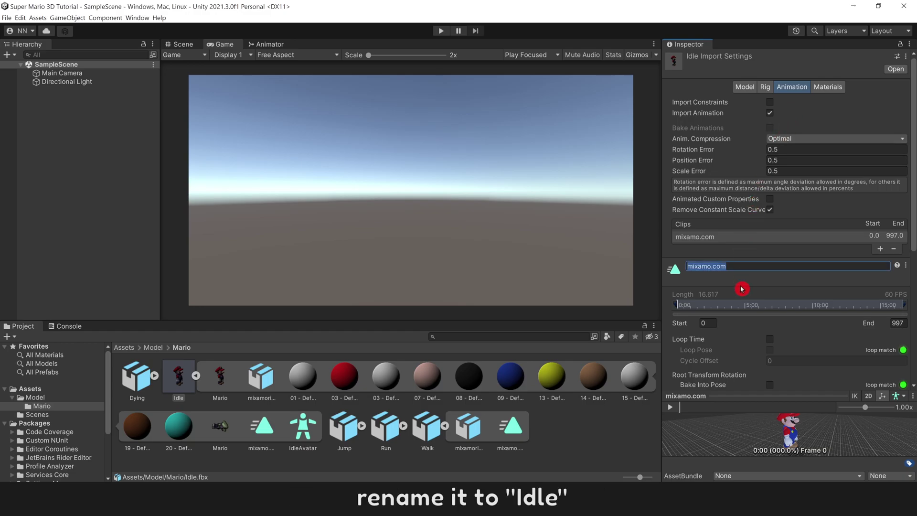
type("Idle")
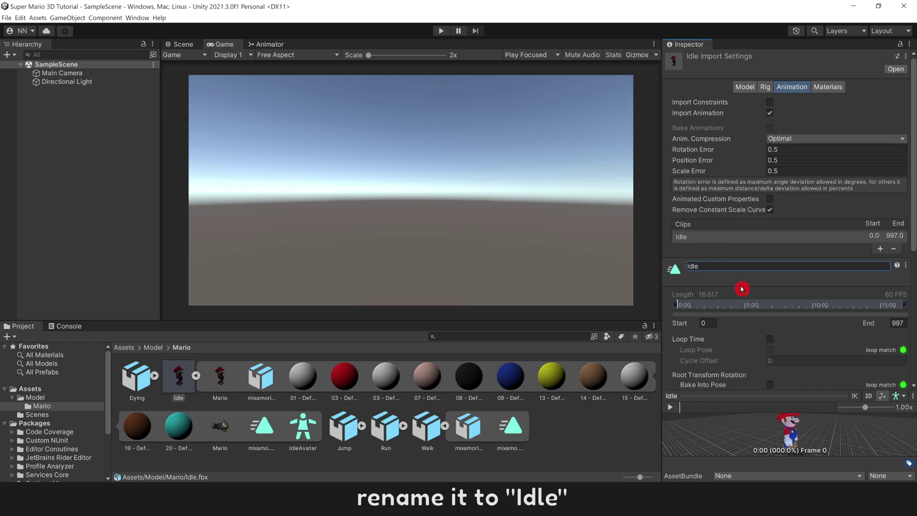
left_click(772, 343)
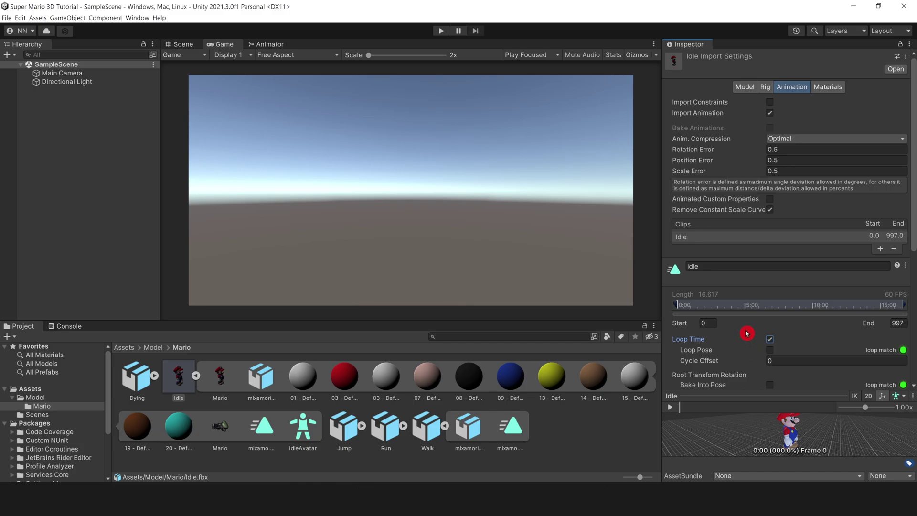
scroll(748, 335, "down", 5)
scroll(747, 333, "down", 2)
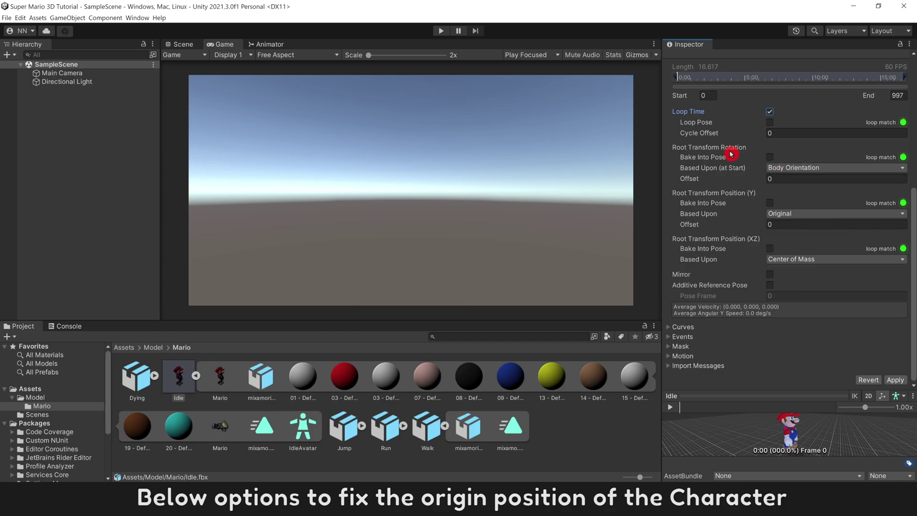
- Bake root rotation (Original) and root Y position (Feet) into pose
left_click(802, 168)
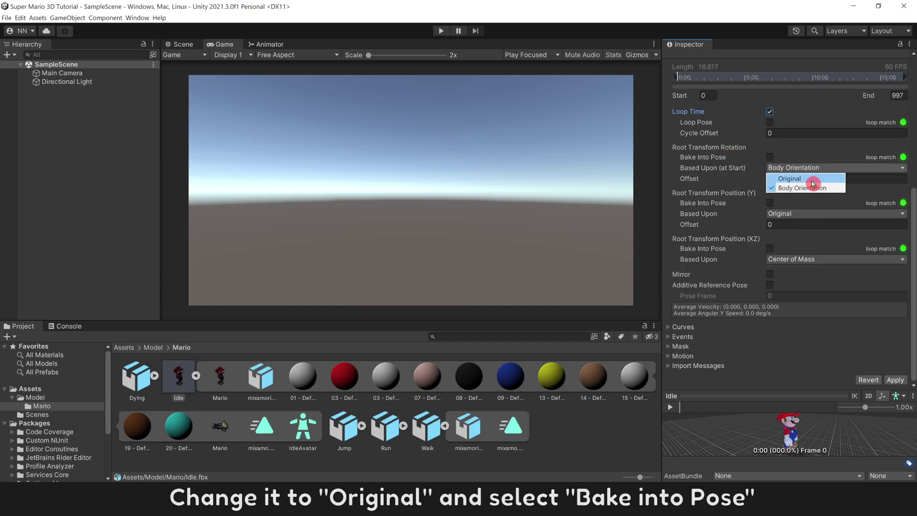
left_click(810, 181)
left_click(770, 158)
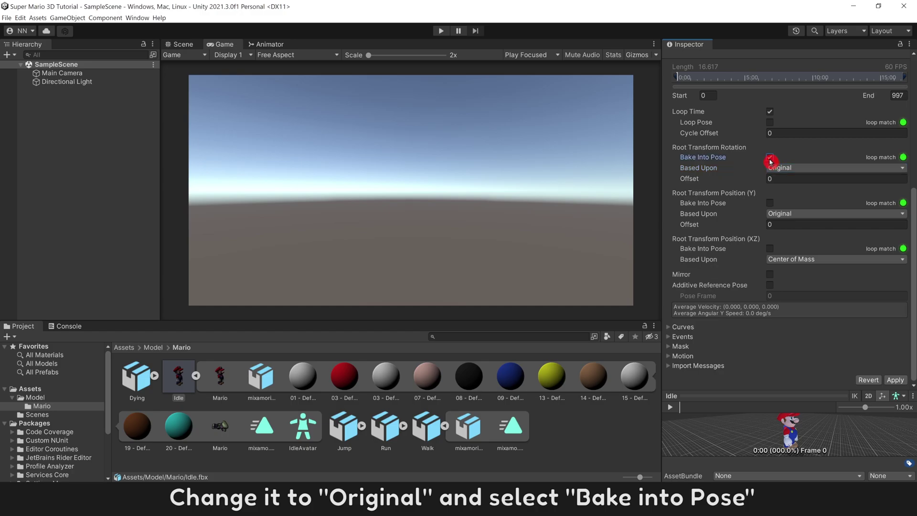
left_click(809, 213)
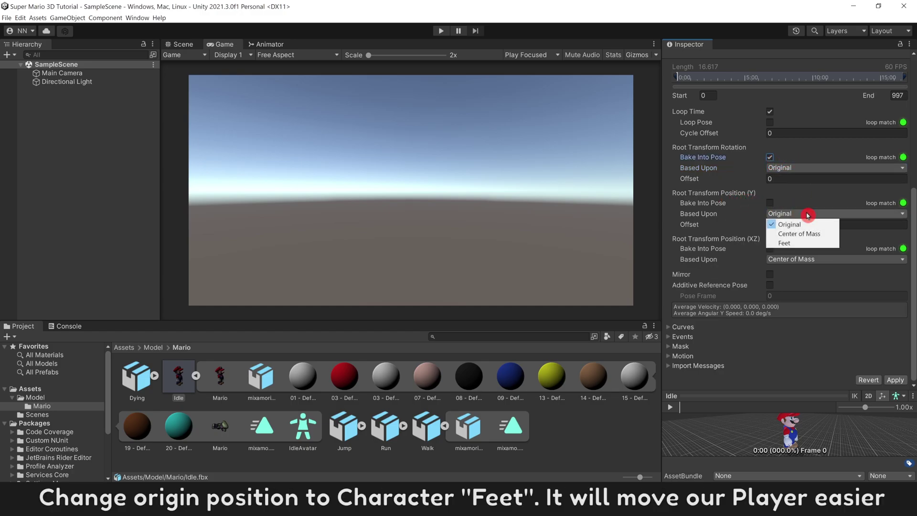
left_click(825, 244)
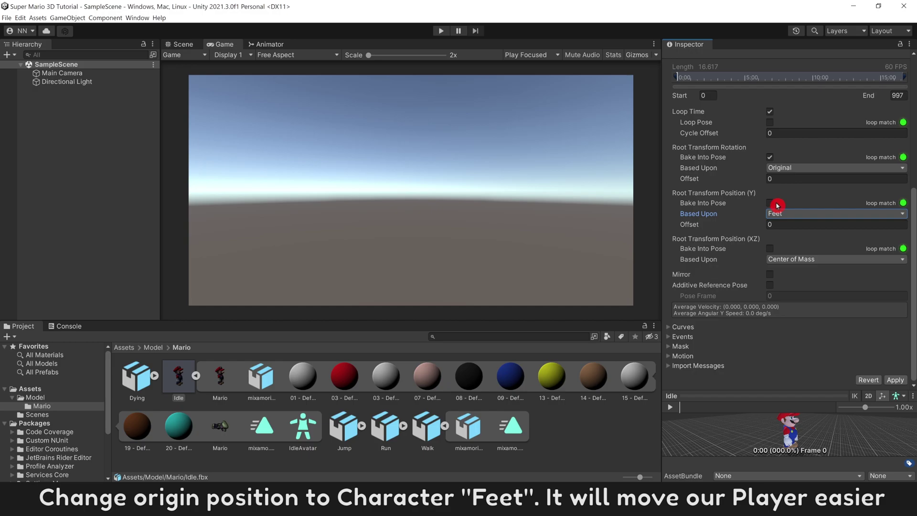
left_click(770, 204)
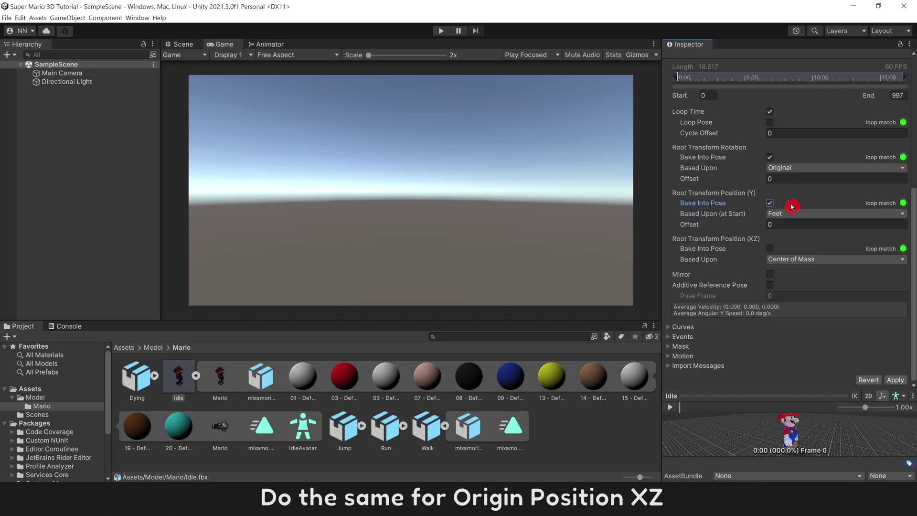
- Bake root XZ position (Original) into pose, apply, and inspect the Idle clip
left_click(791, 258)
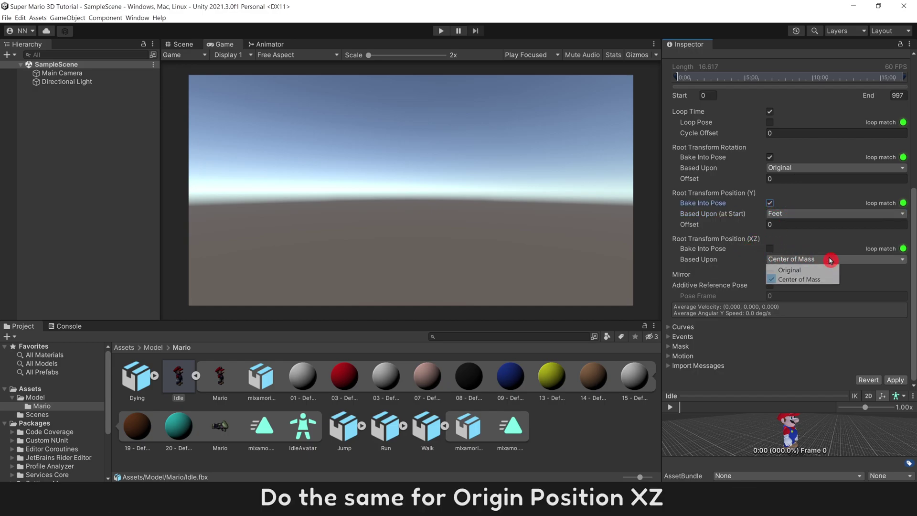
left_click(826, 271)
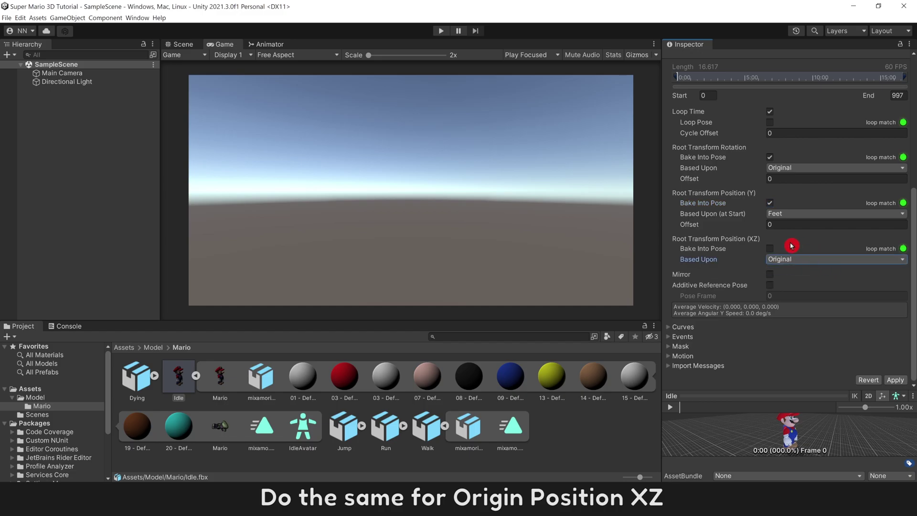
left_click(770, 249)
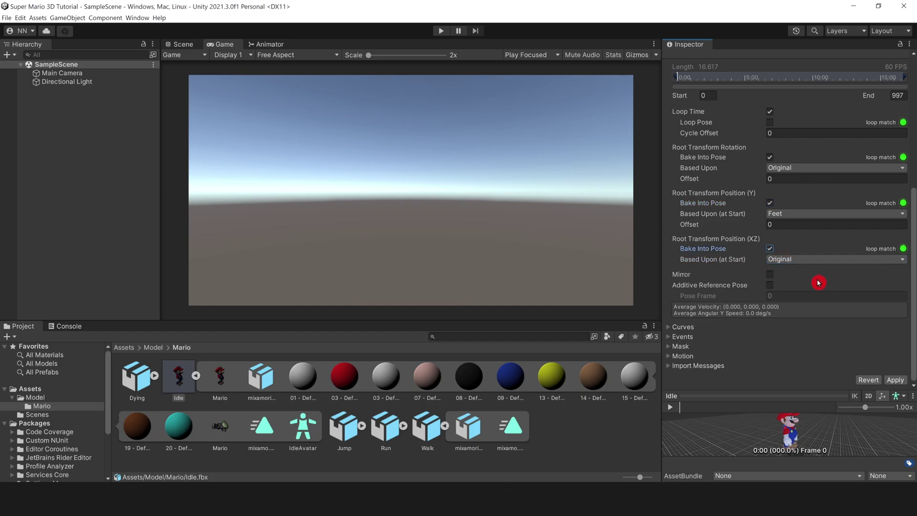
left_click(898, 381)
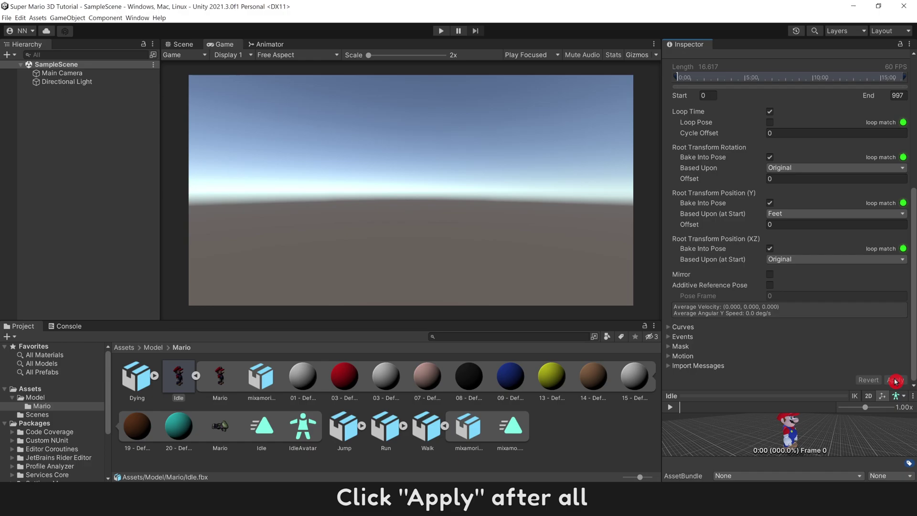
left_click(262, 427)
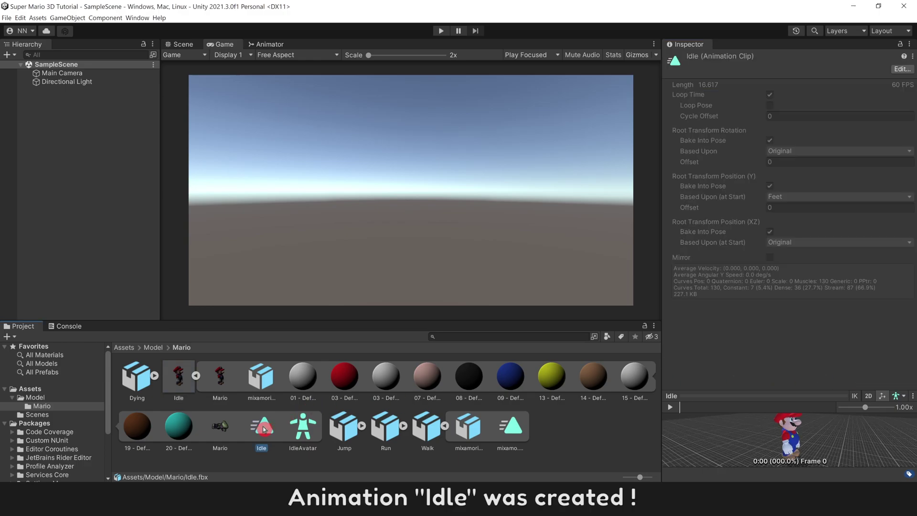
- Place the Idle model in the Hierarchy, set Game view to 4K UHD, and test Play briefly
left_click_drag(179, 375, 99, 226)
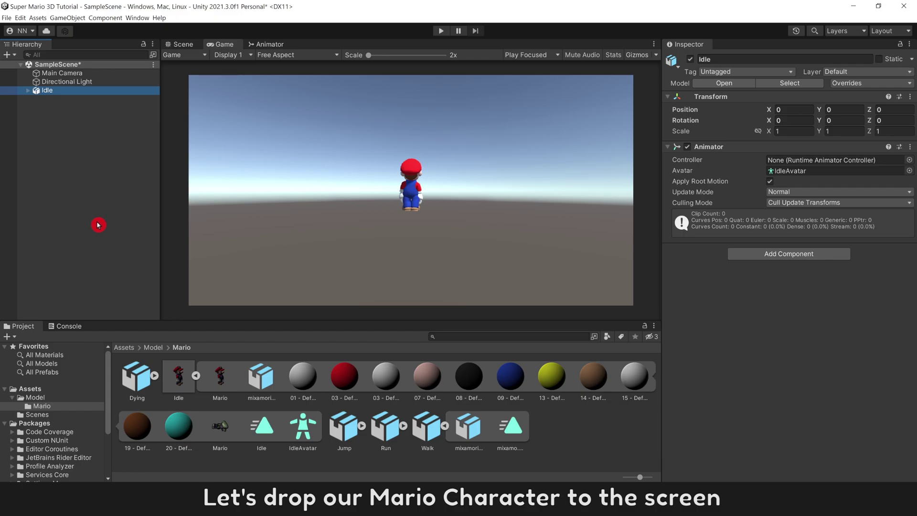
left_click(301, 55)
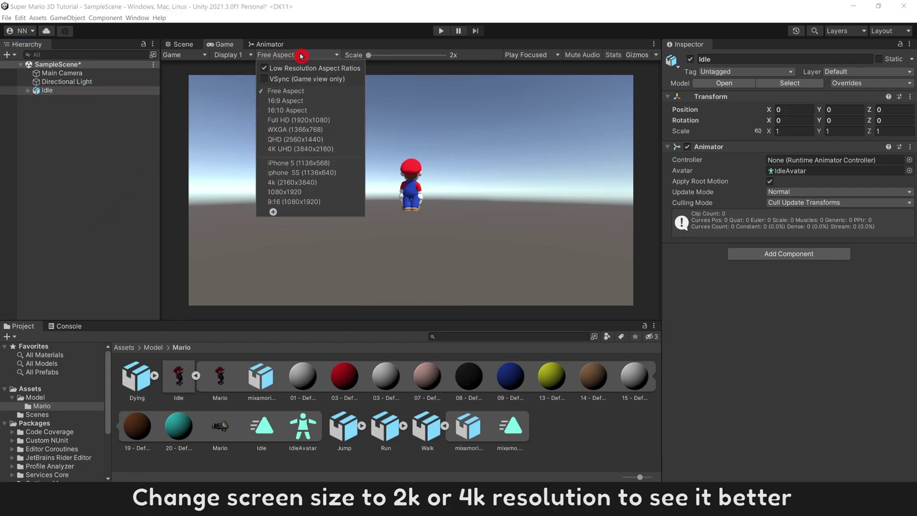
left_click(323, 149)
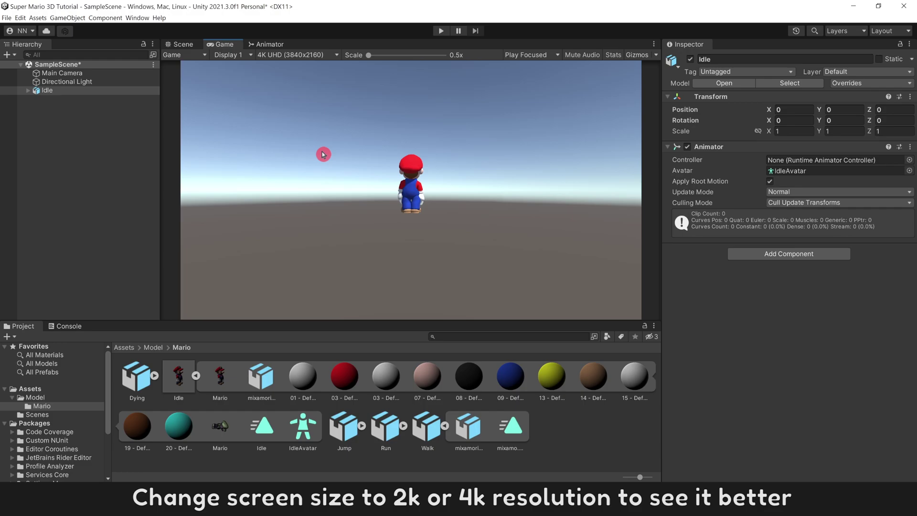
left_click(441, 31)
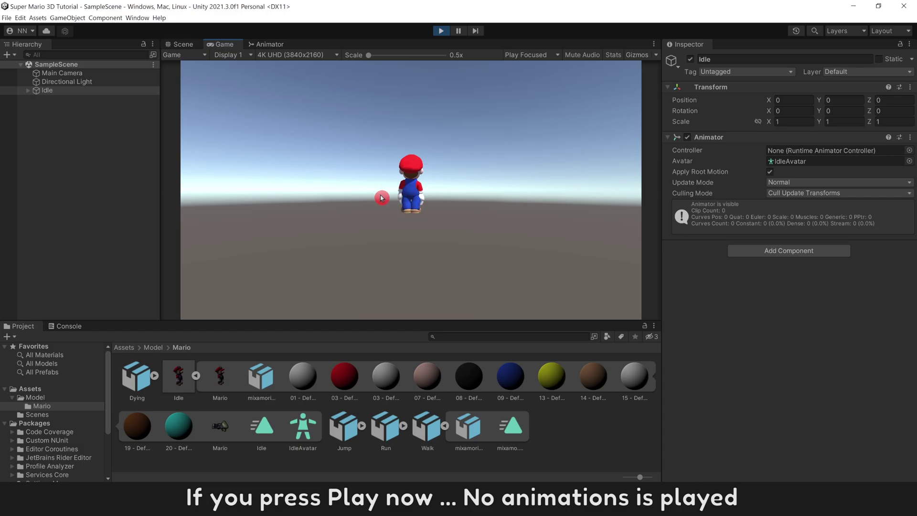
left_click(441, 31)
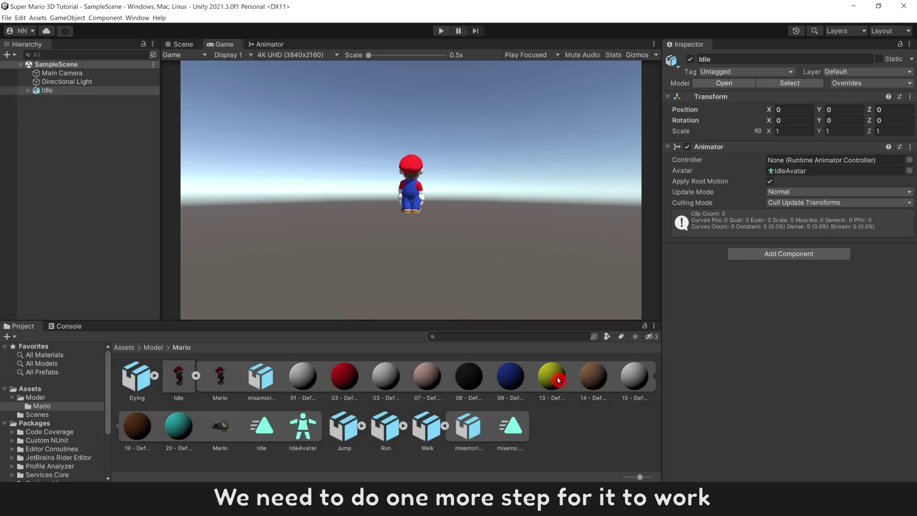
- Create an Animator Controller named Mario Animator in the Mario folder
left_click(560, 441)
left_click(445, 425)
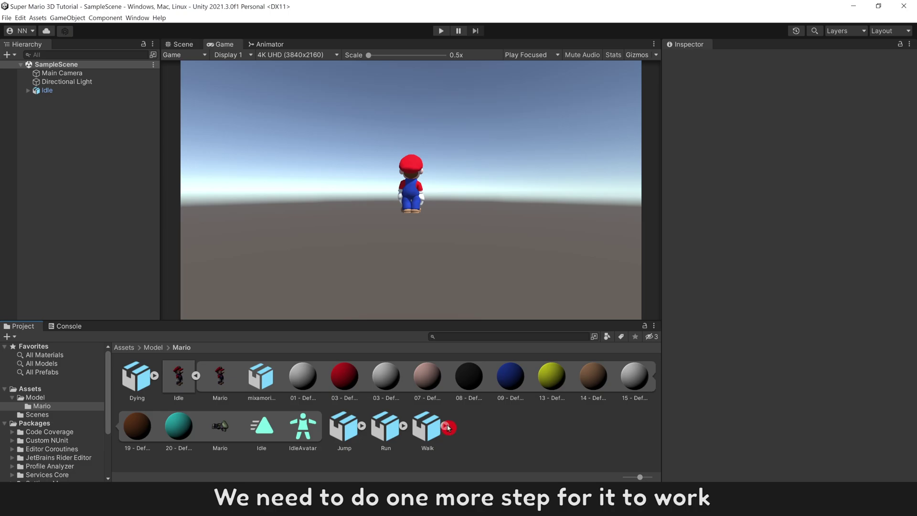
right_click(486, 432)
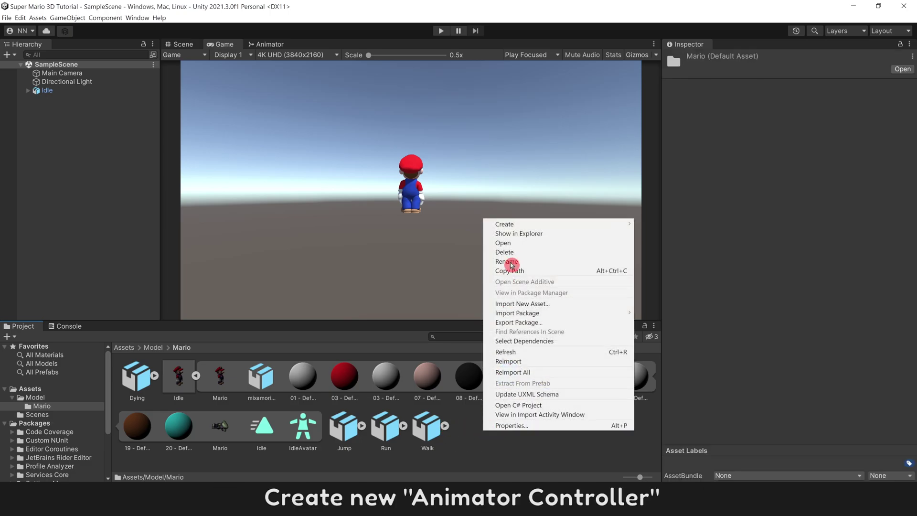
mouse_move(525, 226)
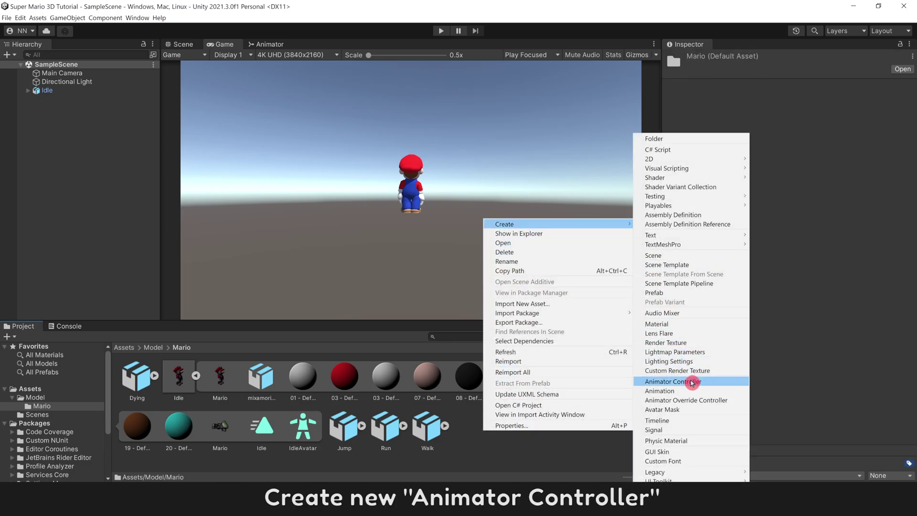
left_click(695, 382)
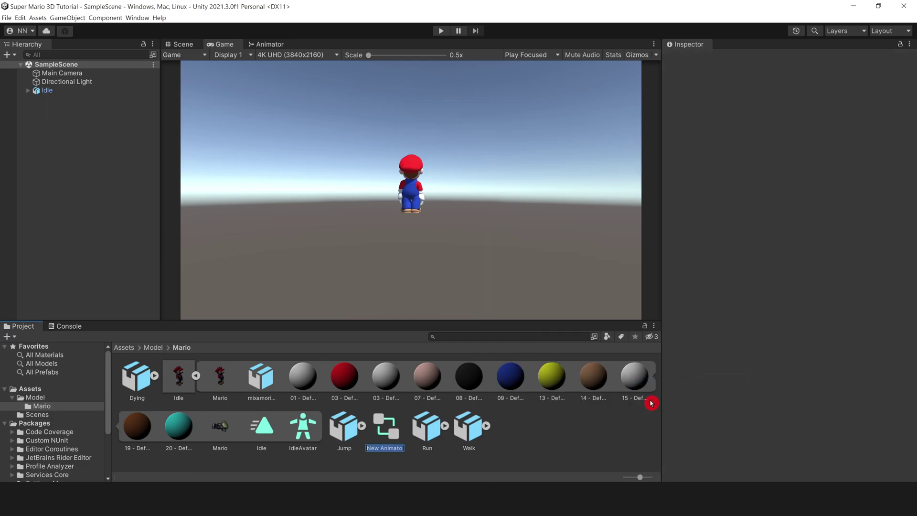
type("Mario Ani")
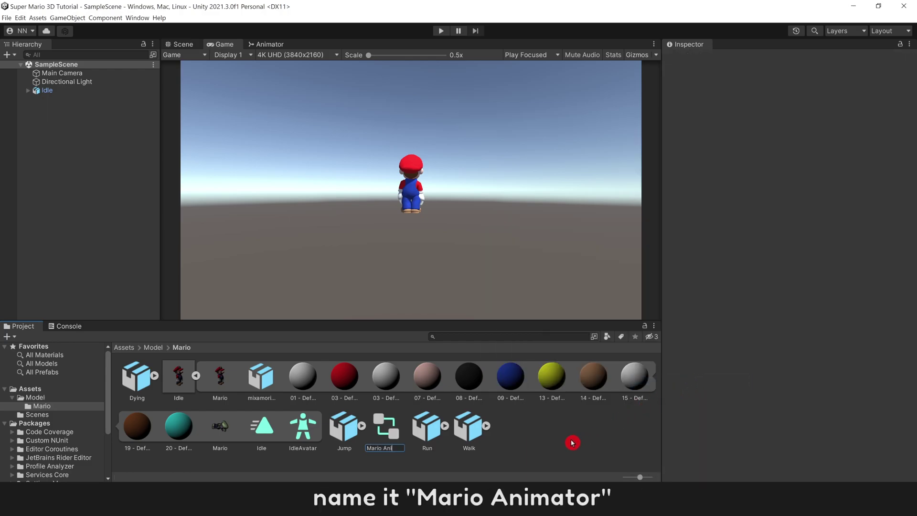
type("mator")
key("Return")
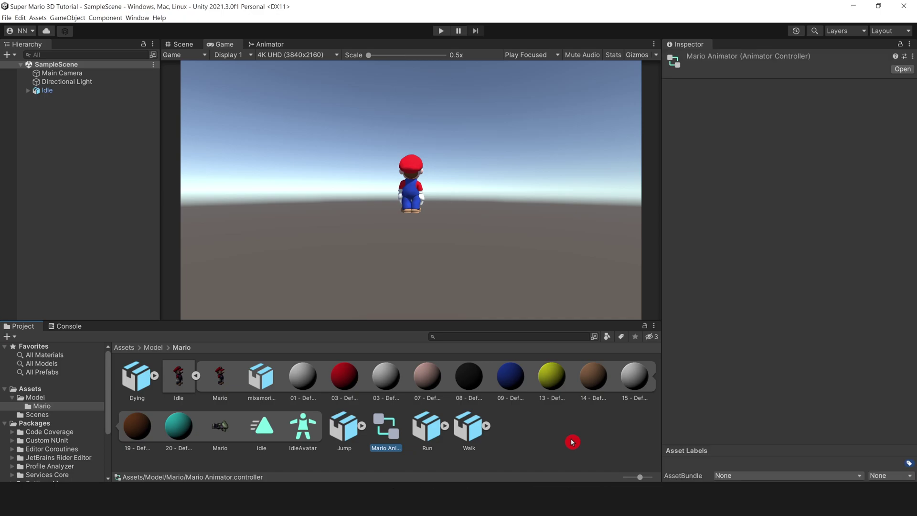
- Add the Idle clip as Mario Animator's default state, then select the Idle character in Game view
double_click(388, 426)
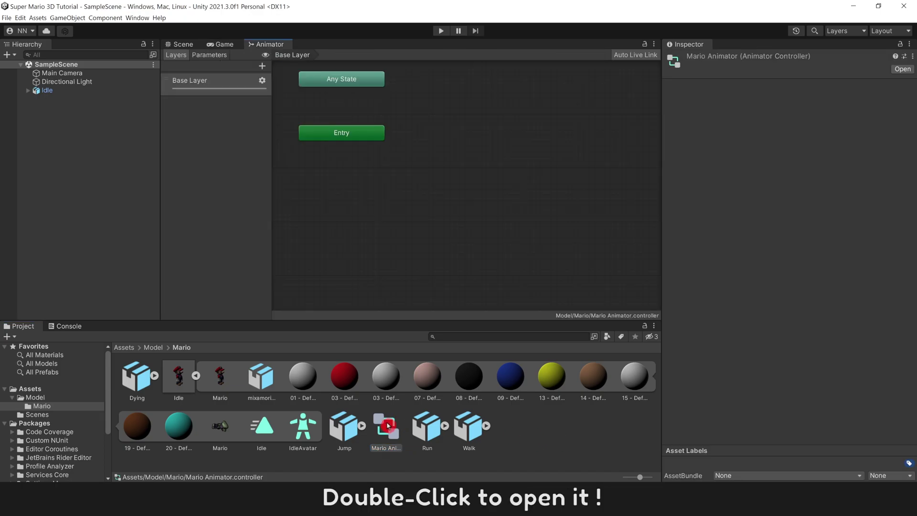
left_click_drag(261, 425, 420, 147)
left_click_drag(352, 139, 481, 198)
left_click(402, 220)
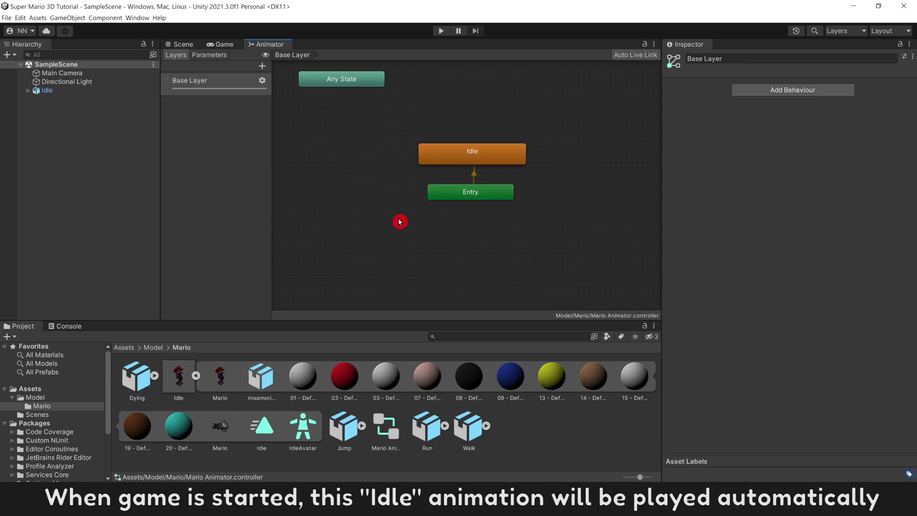
left_click(223, 45)
left_click(88, 91)
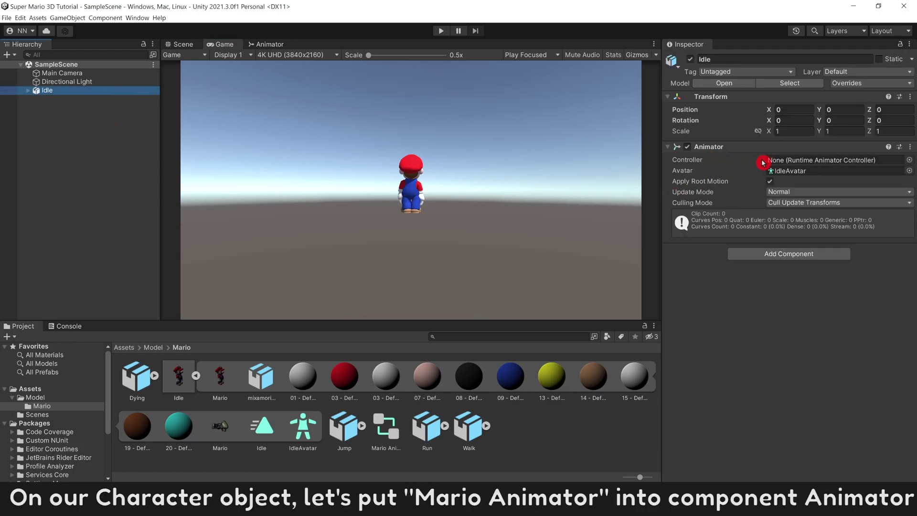
- Assign Mario Animator as controller, disable Apply Root Motion, set Always Animate culling, save
left_click_drag(390, 413, 786, 164)
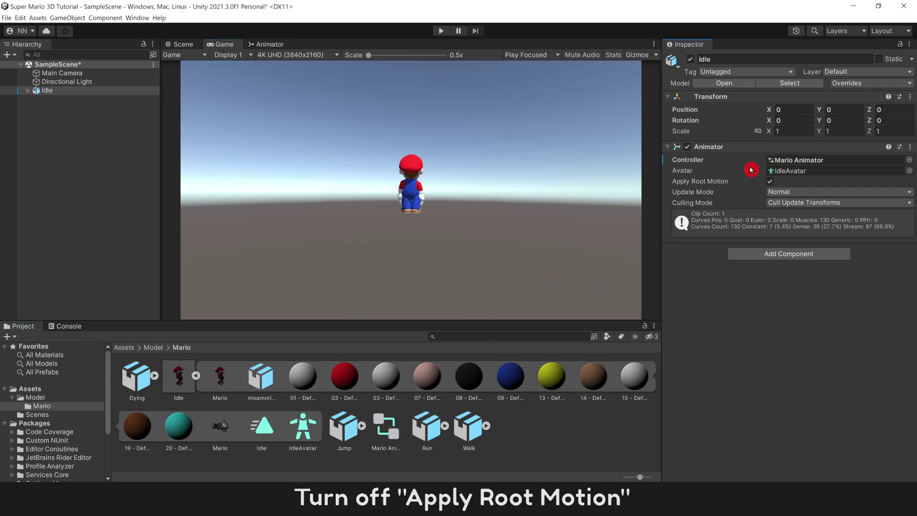
left_click(770, 182)
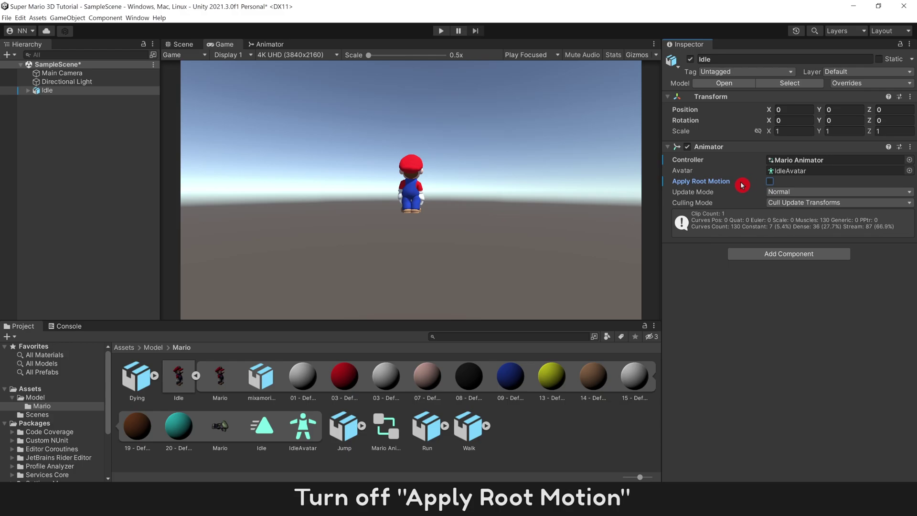
left_click(827, 203)
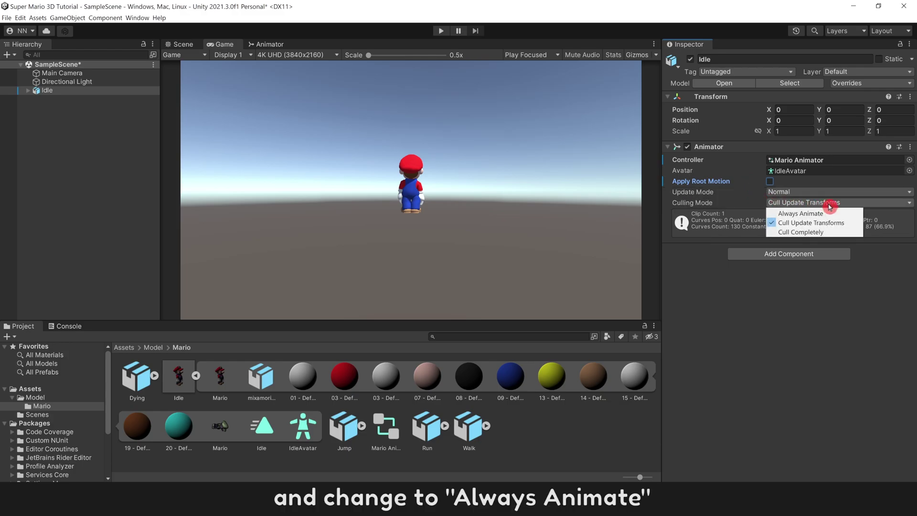
left_click(836, 211)
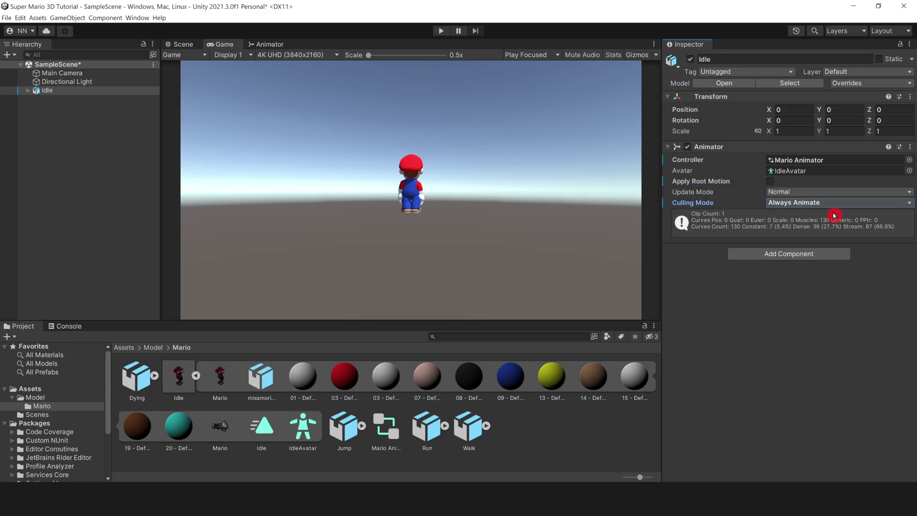
key("ctrl+s")
- Set Mario's position Z to -6.83 and rotation Y to 90, save, and enter Play mode
left_click_drag(870, 110, 749, 128)
key("ctrl+s")
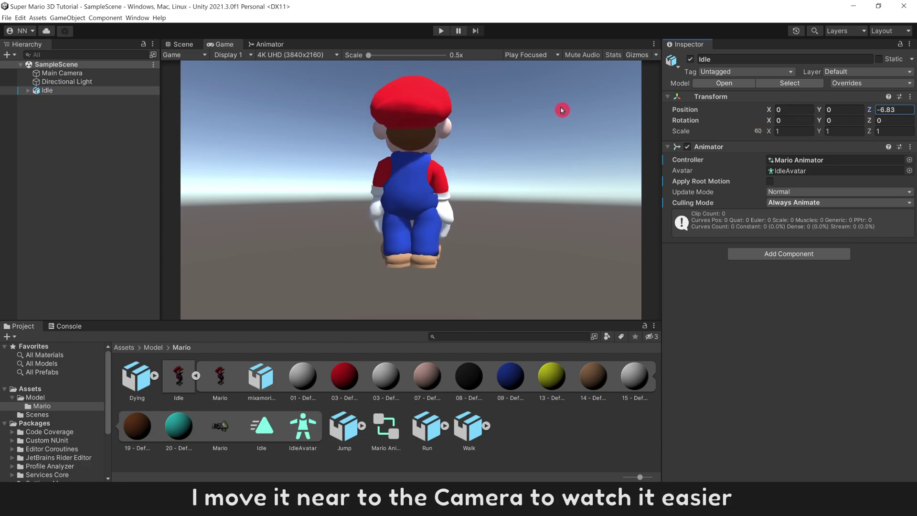
key("Tab")
key("Tab")
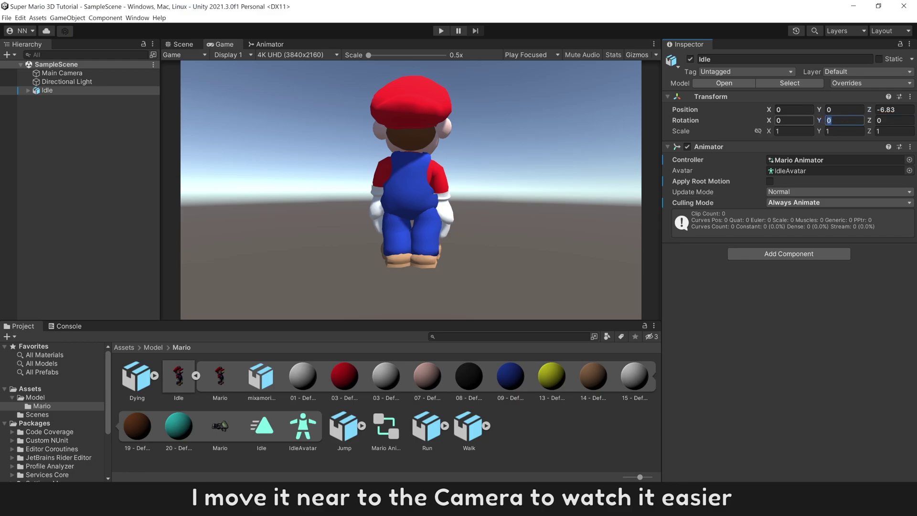
type("90")
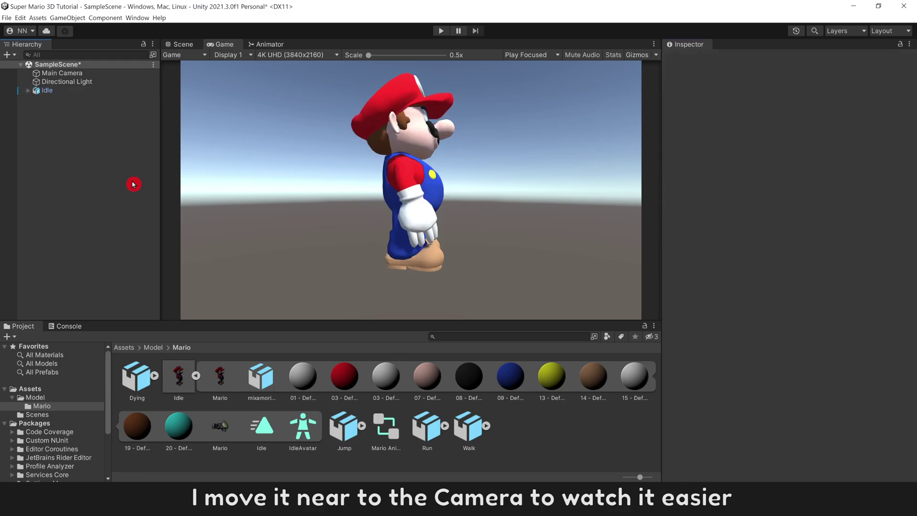
left_click(441, 31)
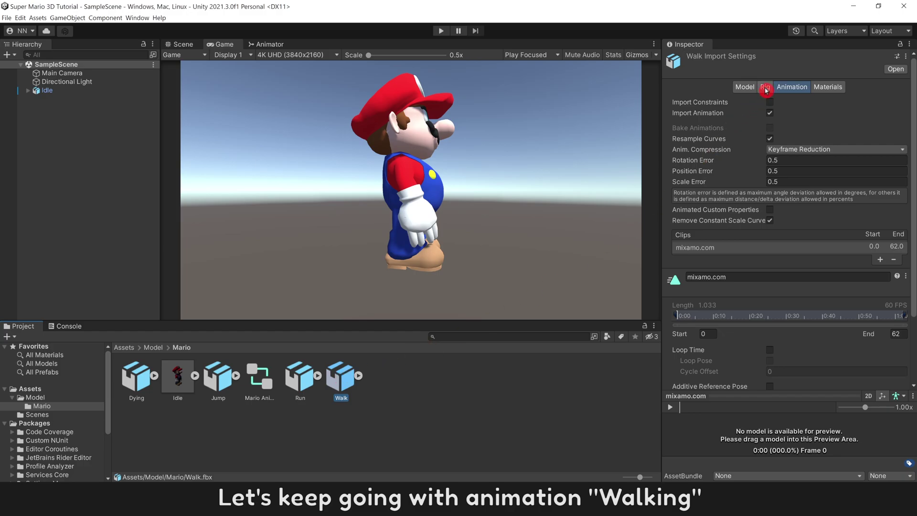
- Set Walk's rig to Humanoid with Copy From Other Avatar using IdleAvatar, and apply
left_click(766, 89)
left_click(846, 104)
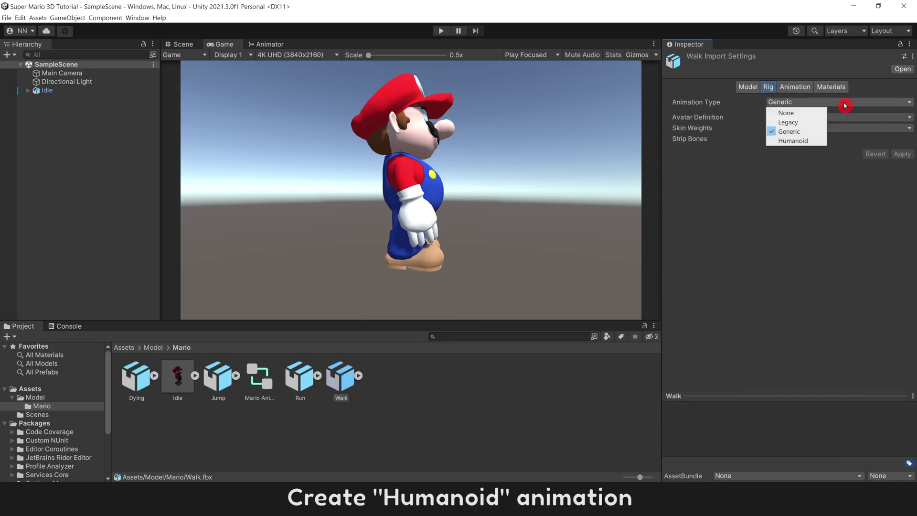
left_click(820, 142)
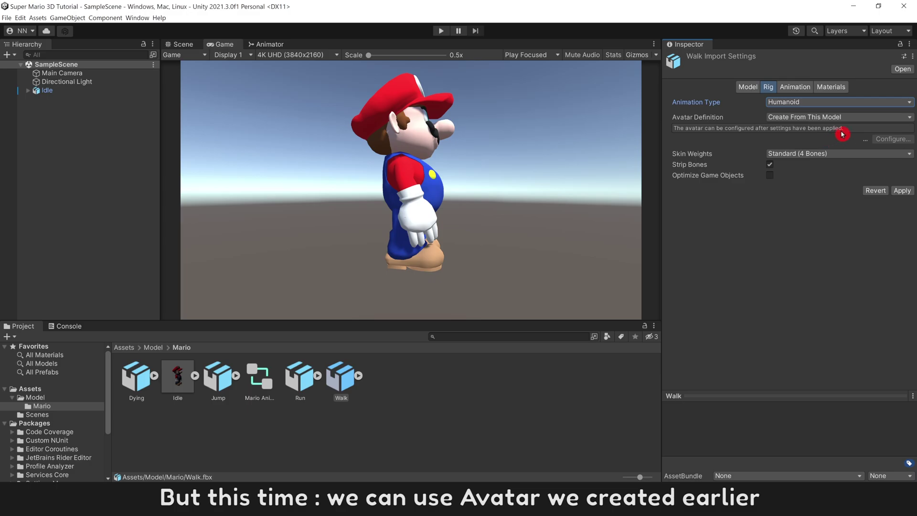
left_click(876, 120)
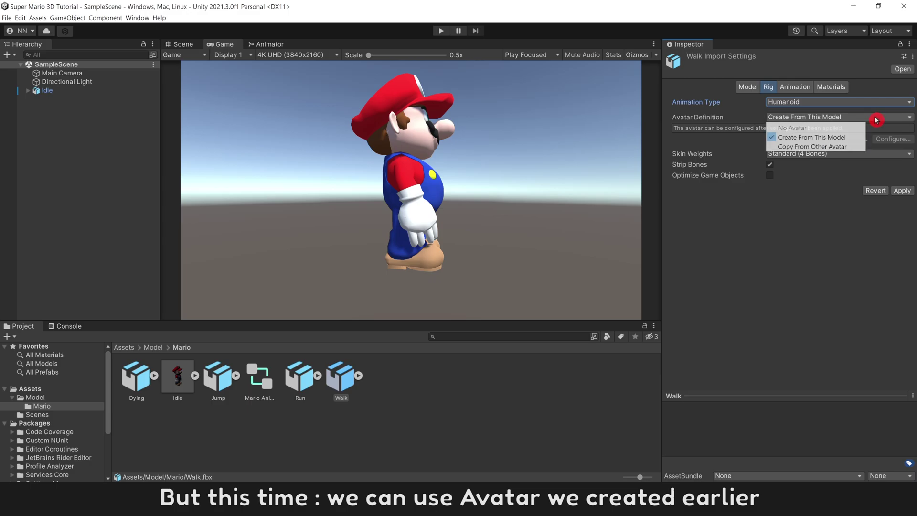
left_click(857, 147)
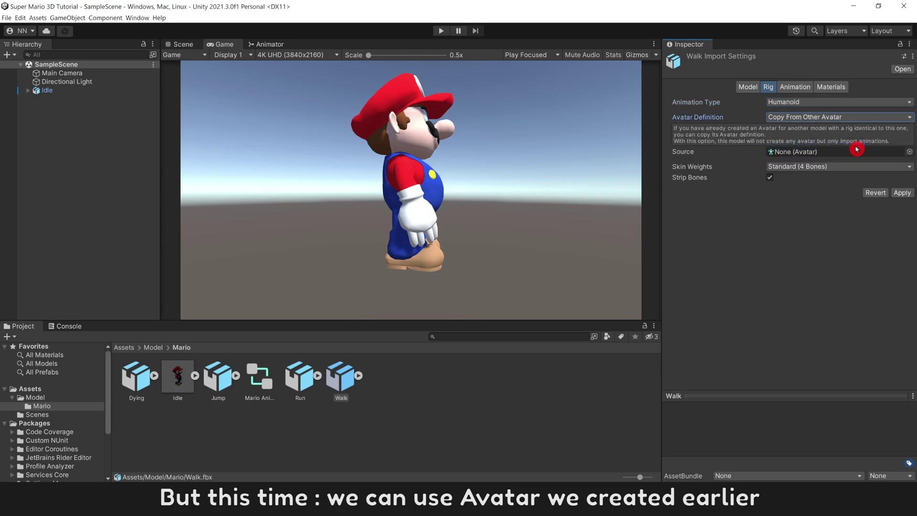
left_click(911, 153)
left_click_drag(850, 309, 726, 168)
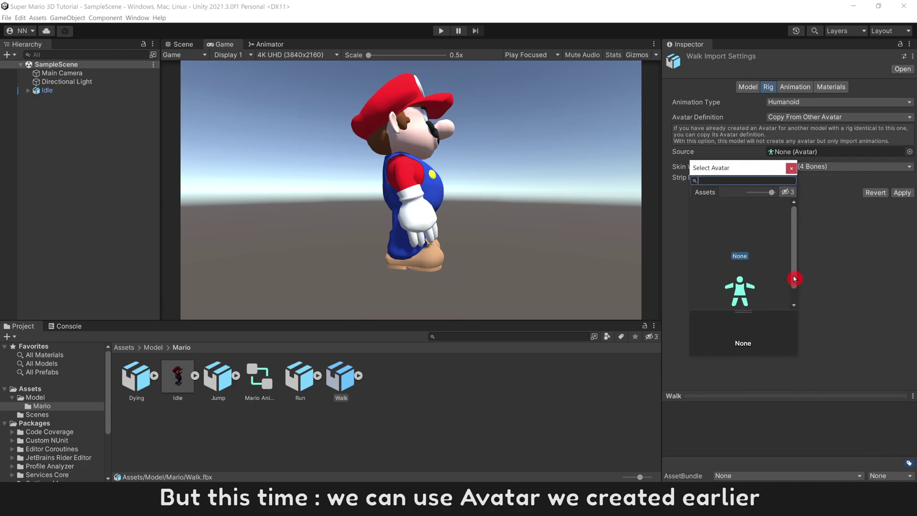
left_click_drag(794, 279, 796, 305)
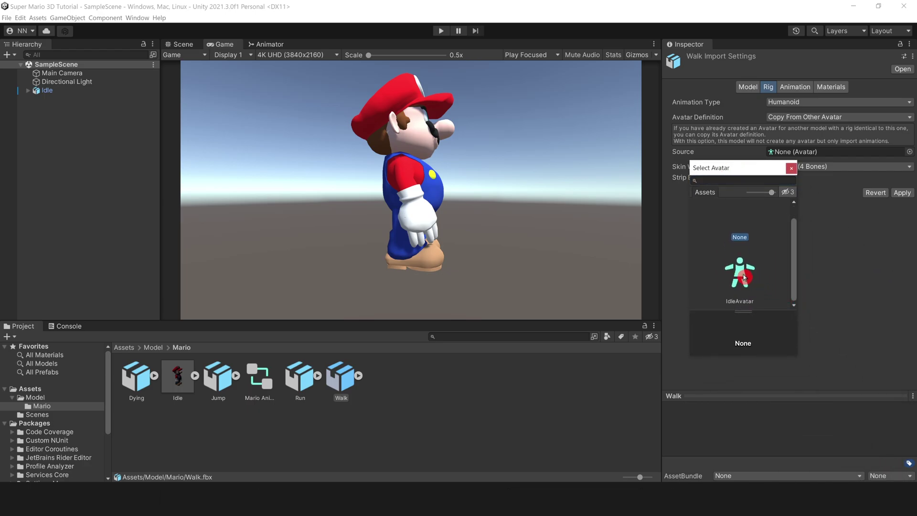
double_click(760, 280)
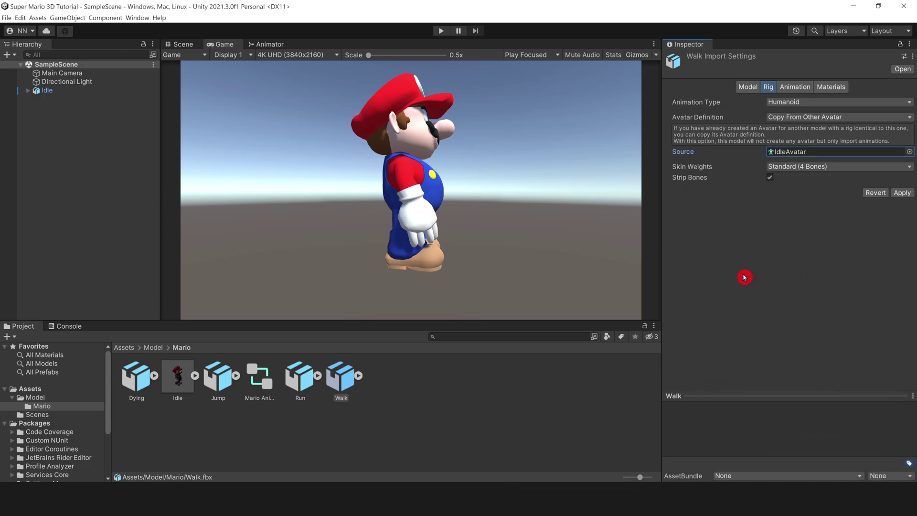
left_click(905, 193)
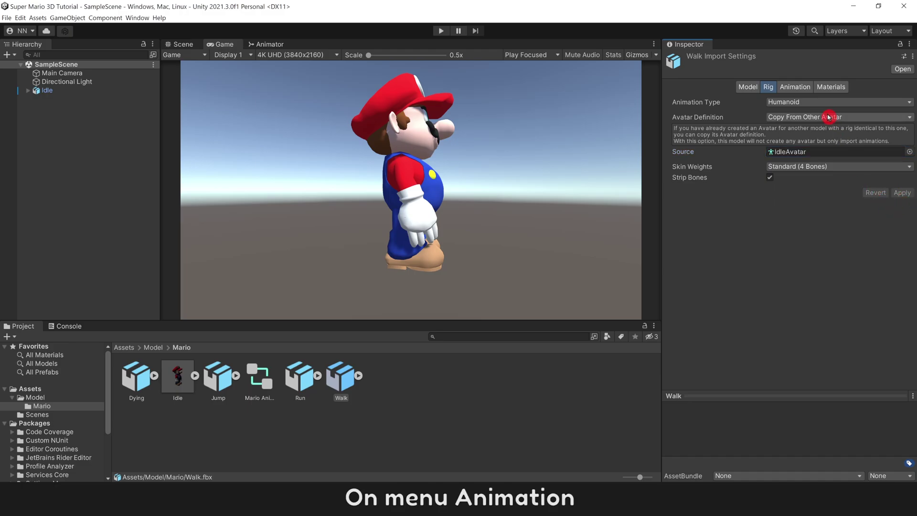
- Rename the Walk file's clip from mixamo.com to Walk and tick Loop Time
left_click(806, 88)
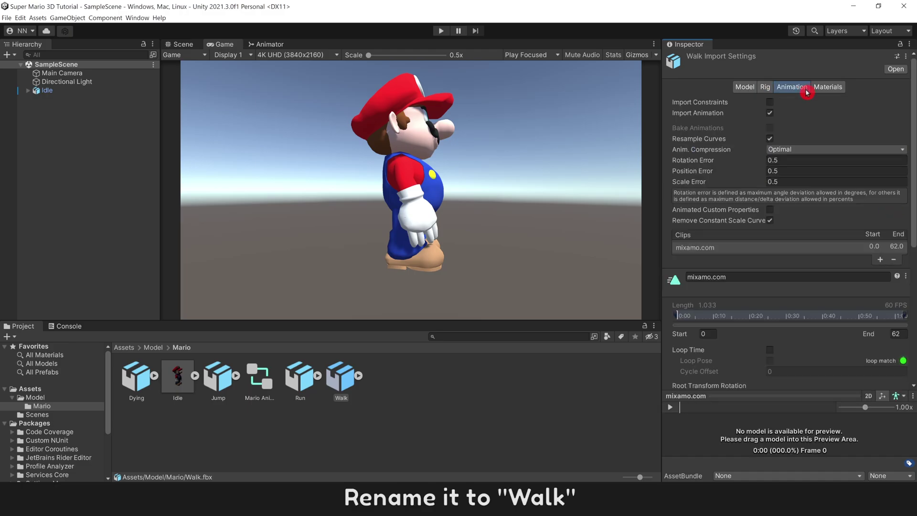
key("ctrl+a")
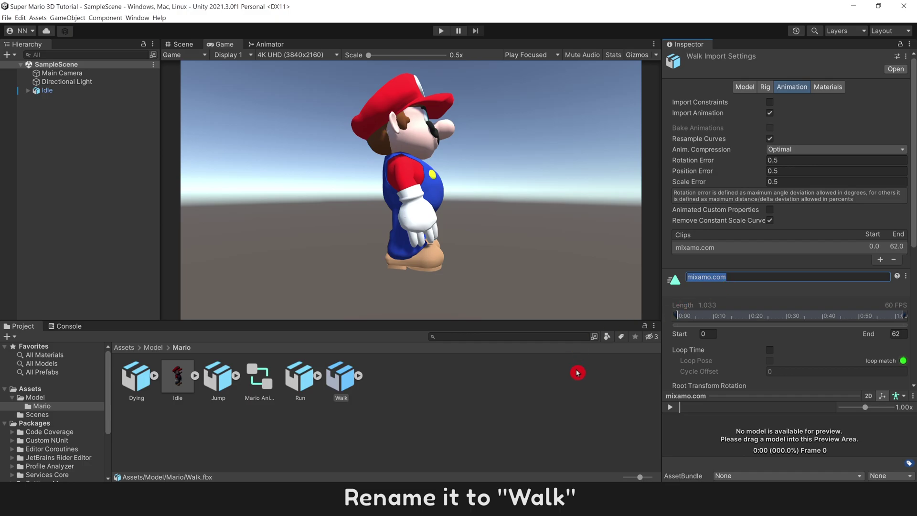
type("Walk")
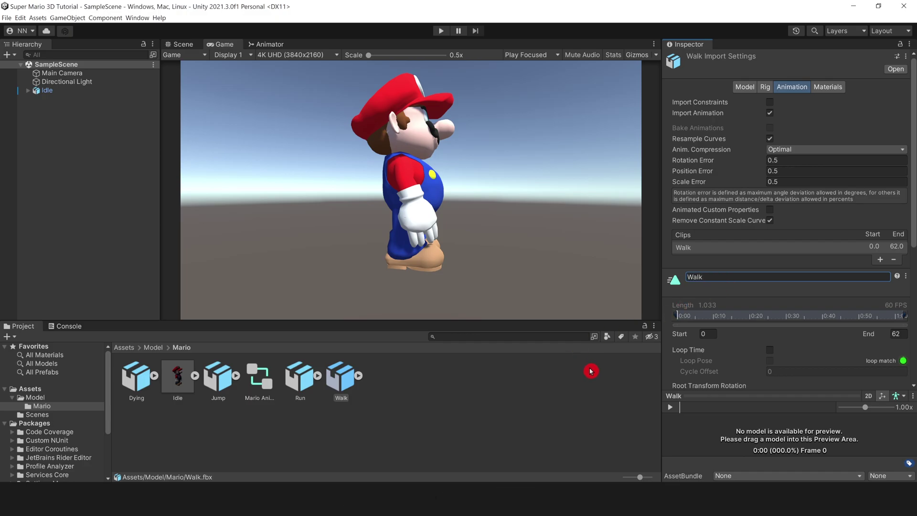
left_click(775, 351)
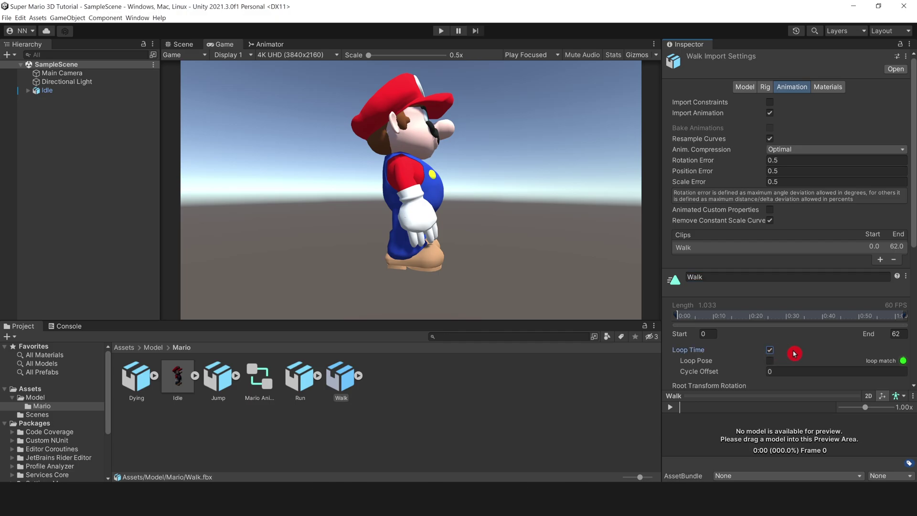
- Play the Walk clip on Mario in a side-view preview, then pause and shrink the preview pane
left_click_drag(791, 396, 778, 191)
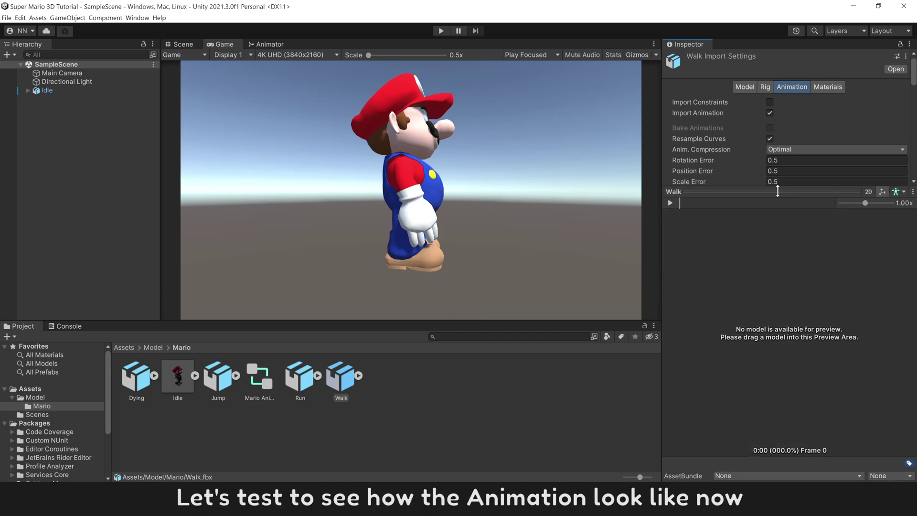
left_click(898, 192)
left_click(825, 199)
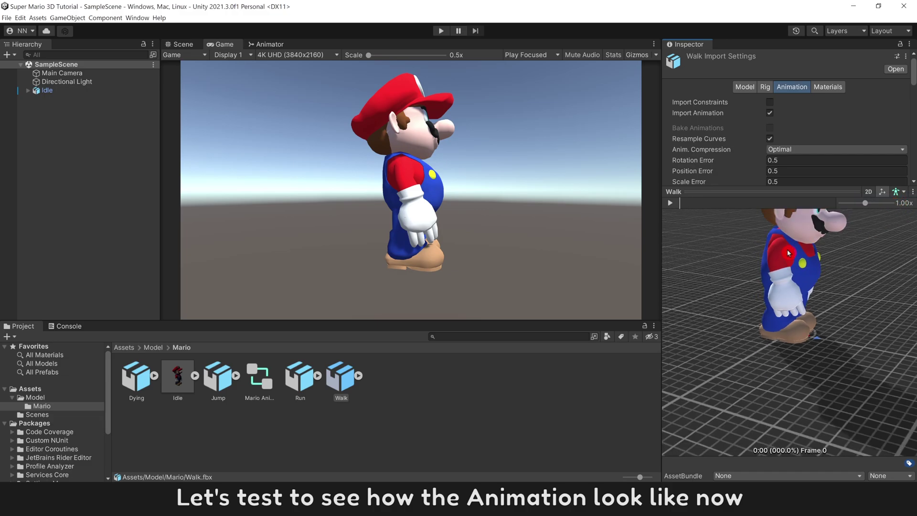
left_click_drag(789, 254, 785, 371)
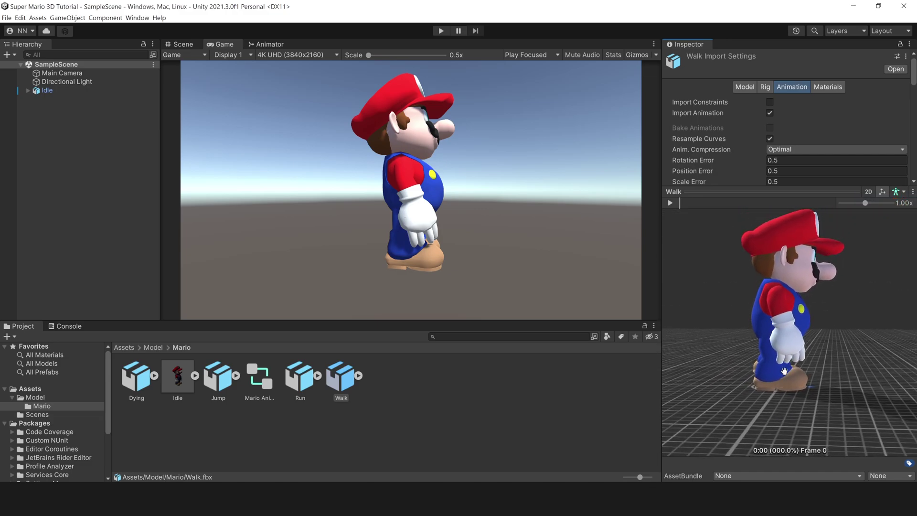
left_click(671, 203)
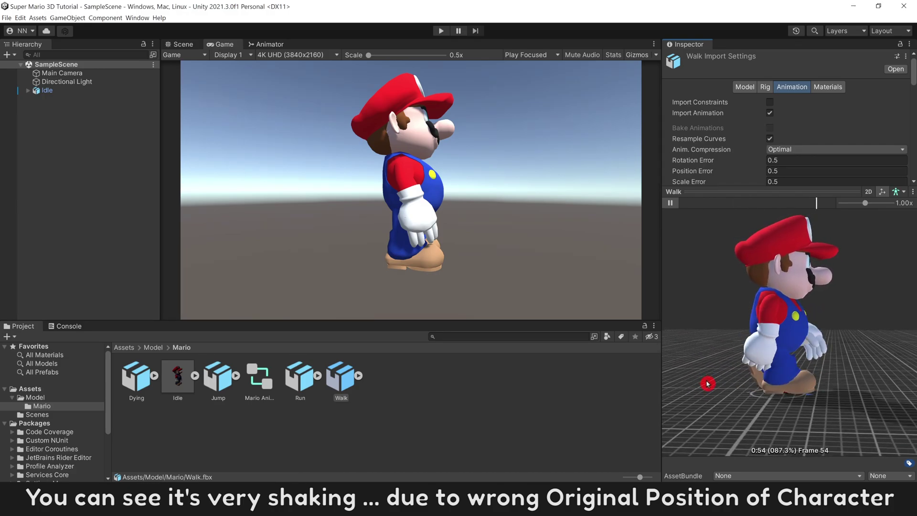
left_click(671, 204)
left_click_drag(698, 191, 719, 426)
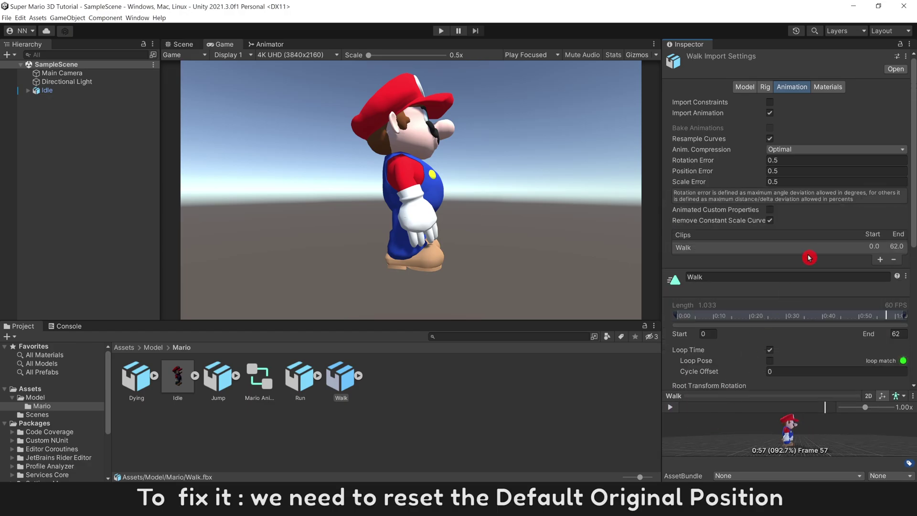
- Bake Walk's root rotation (Original) and vertical position (Feet) into the pose
scroll(809, 258, "down", 5)
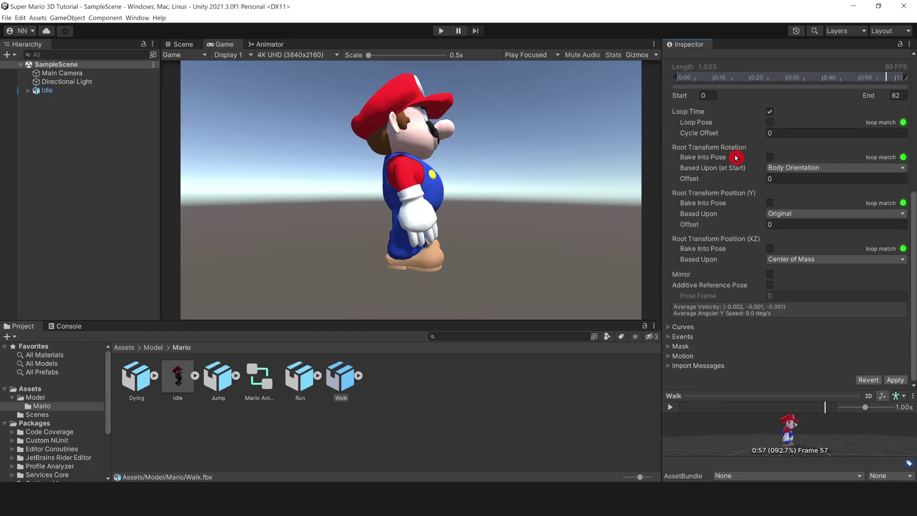
left_click(793, 168)
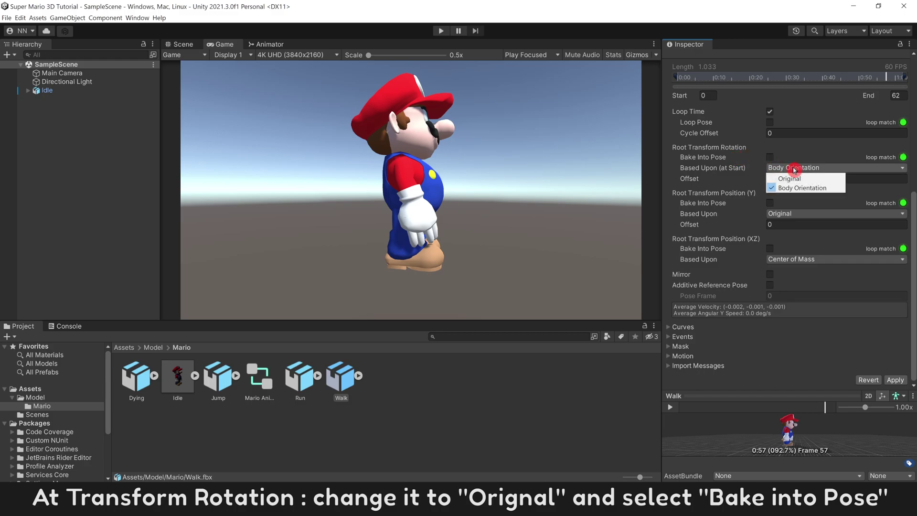
left_click(818, 181)
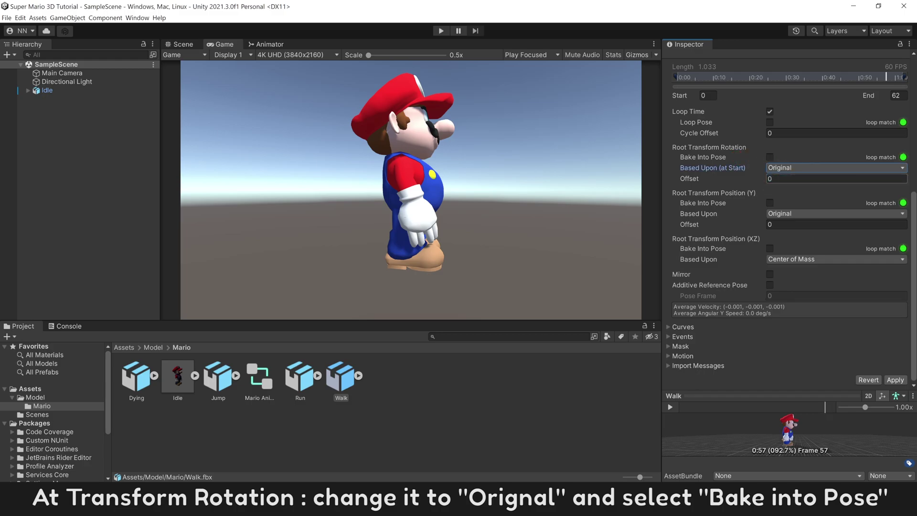
left_click(770, 158)
left_click(739, 213)
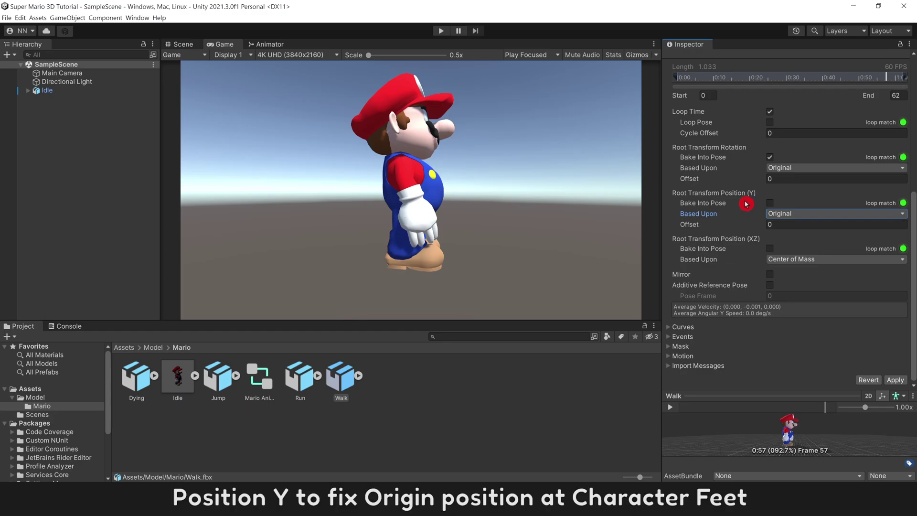
left_click(807, 214)
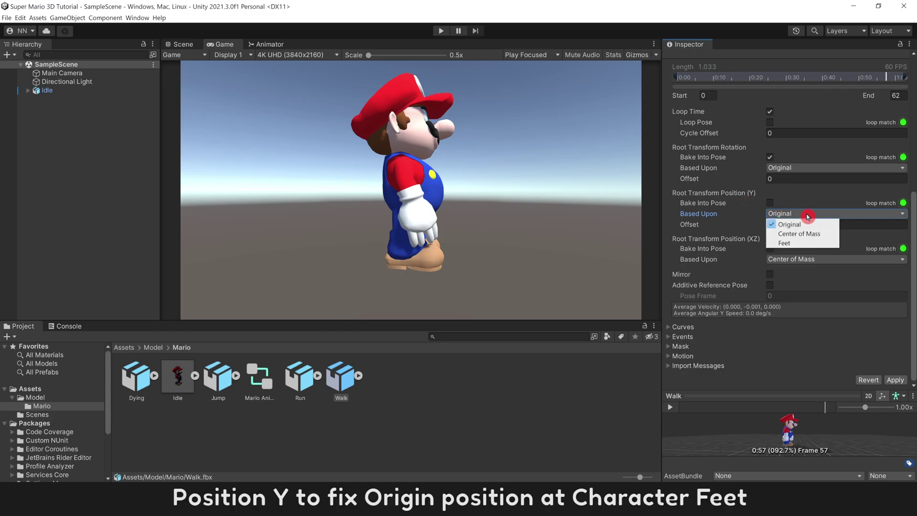
left_click(817, 244)
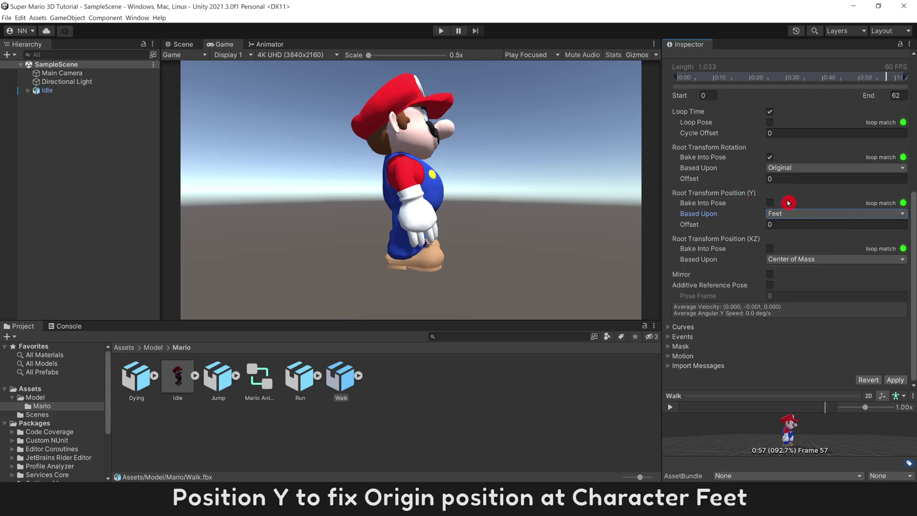
left_click(770, 203)
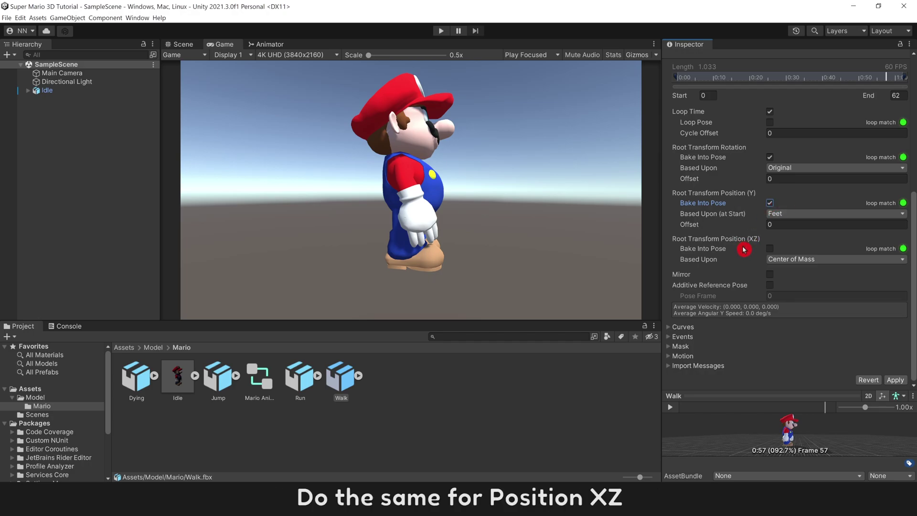
- Bake Walk's horizontal position (Original) into the pose and apply the import settings
left_click(776, 259)
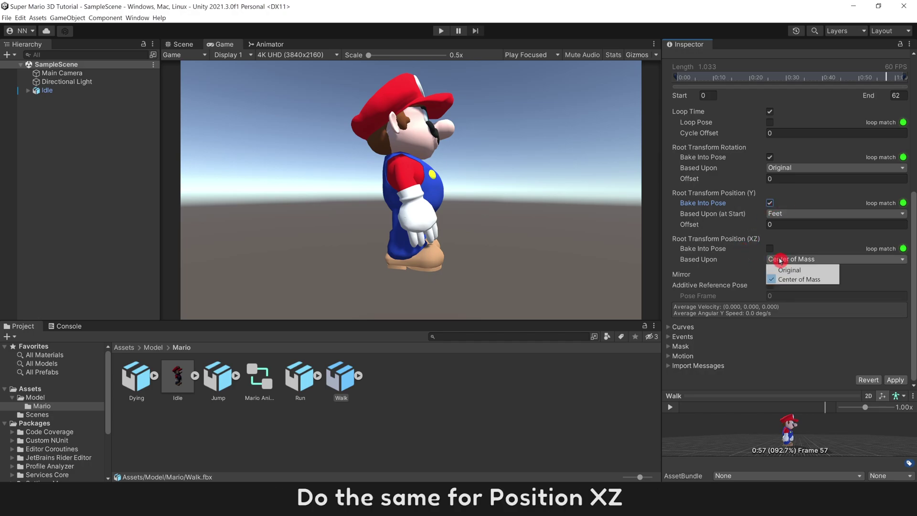
left_click(825, 271)
left_click(770, 249)
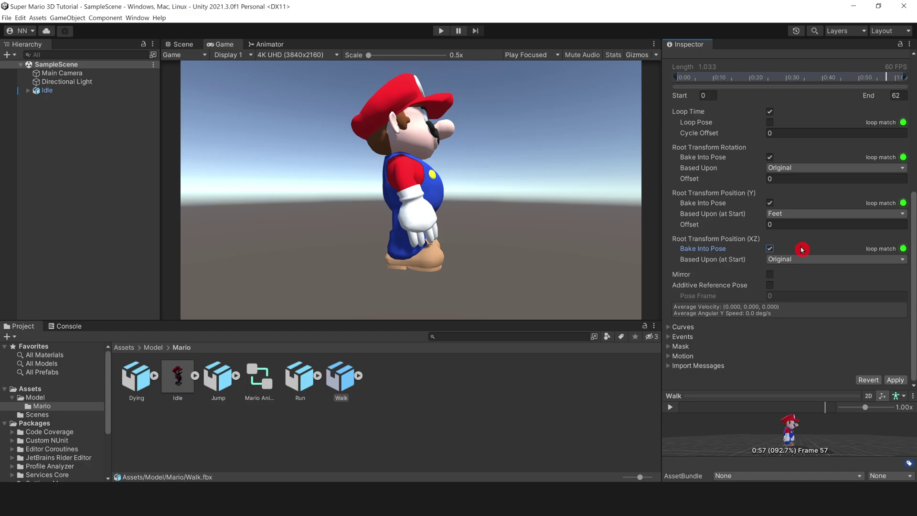
left_click(897, 381)
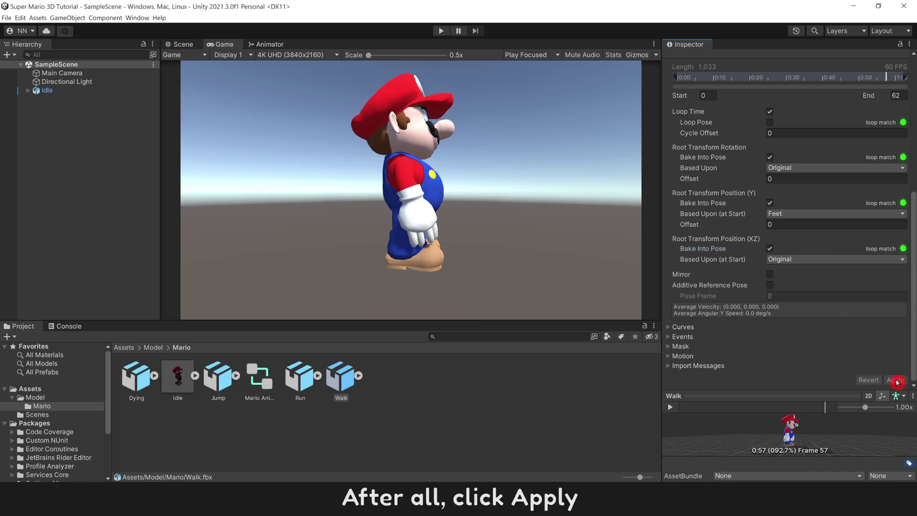
left_click_drag(717, 392, 714, 171)
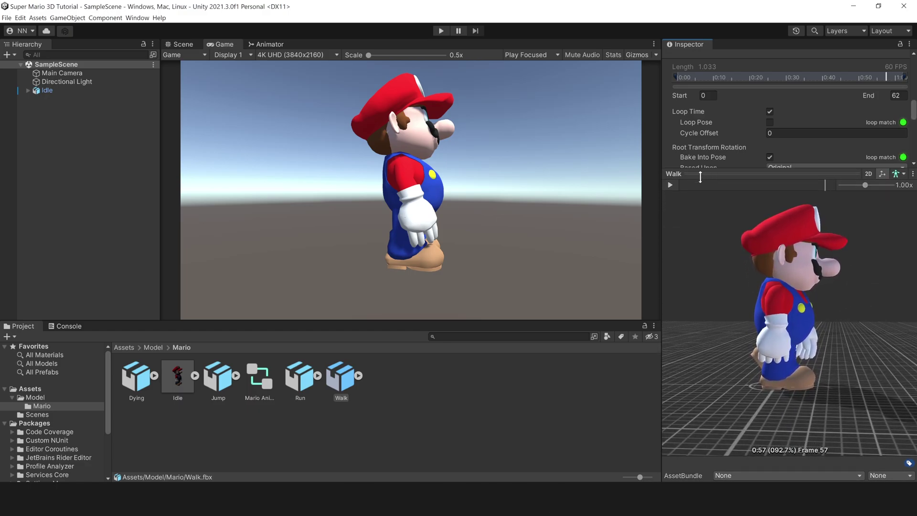
- Play the corrected Walk preview, then expand Walk.fbx and select its Walk clip
left_click(674, 187)
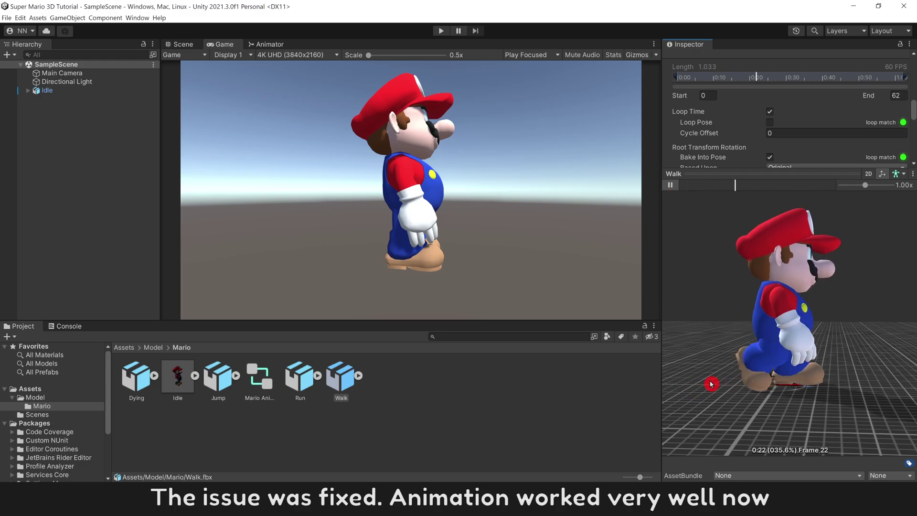
left_click(670, 185)
left_click(359, 376)
left_click(404, 440)
left_click(424, 378)
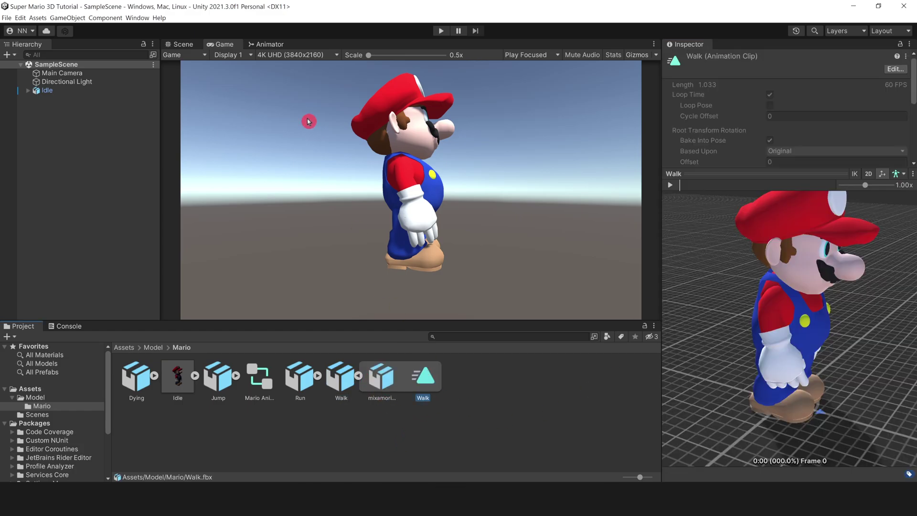
- Drag the Walk clip into the Animator graph as a state just below Entry
left_click(276, 44)
left_click_drag(414, 395, 369, 207)
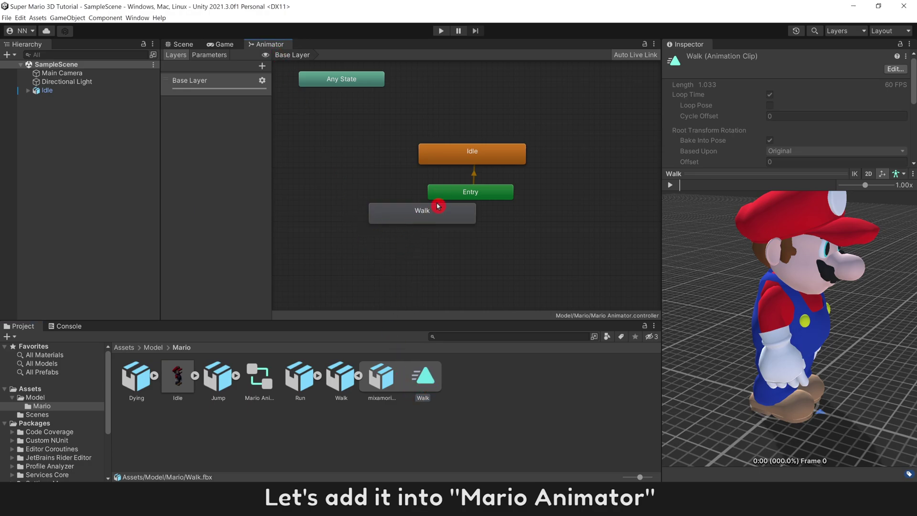
left_click_drag(438, 206, 491, 226)
- Set Walk as the state machine's default state from the Entry node
left_click(482, 194)
right_click(482, 195)
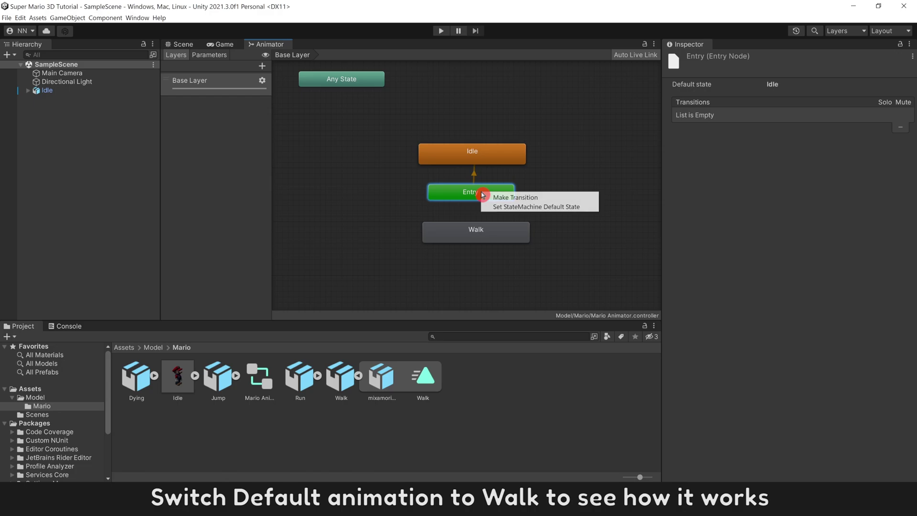
left_click(561, 207)
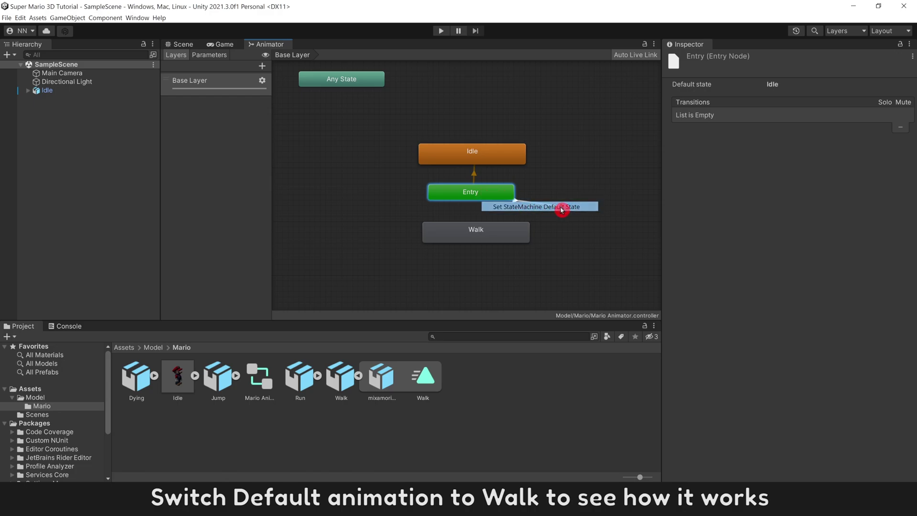
left_click(490, 240)
left_click(496, 256)
left_click(488, 236)
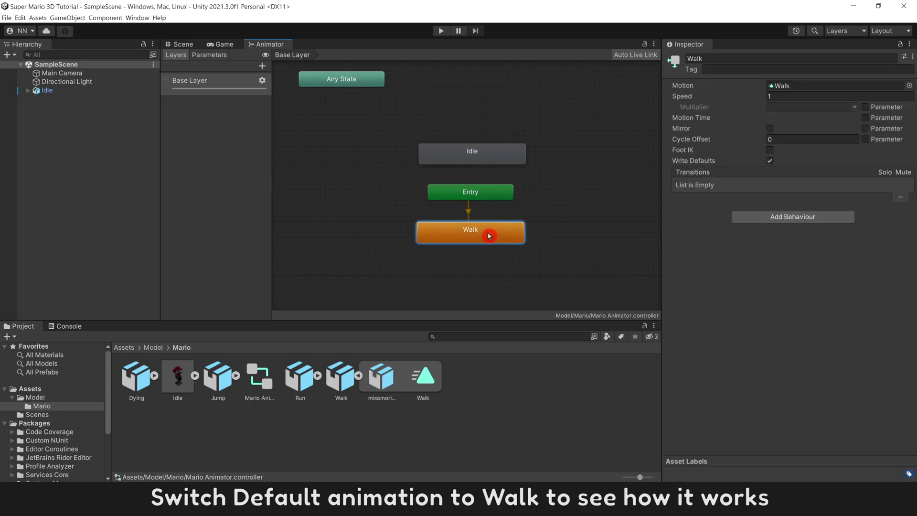
left_click(488, 266)
- Switch to the Game view and enter Play mode to watch Mario walk
left_click(219, 46)
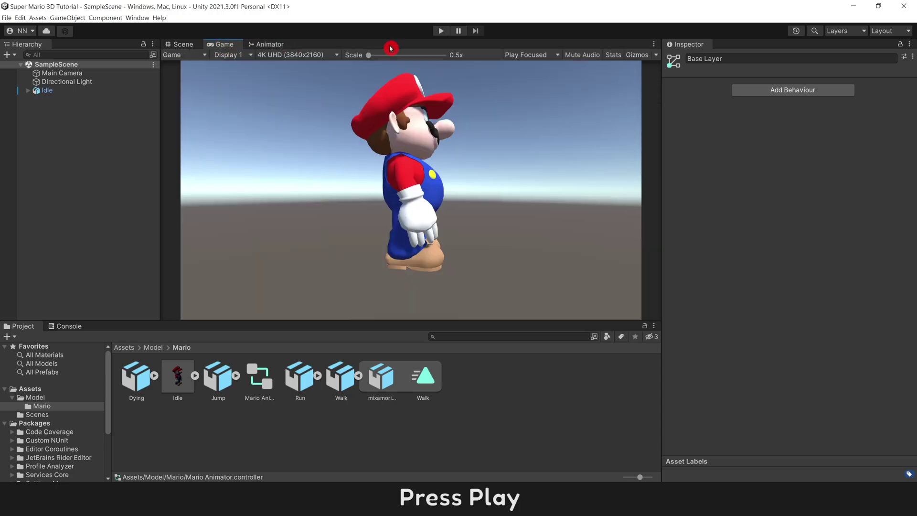
left_click(441, 32)
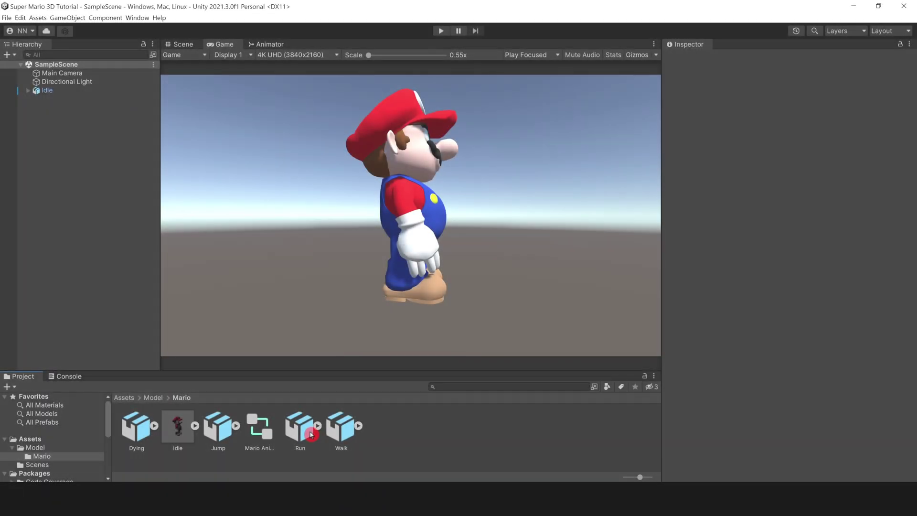
- Set the Run rig to Humanoid, copying the avatar from IdleAvatar, and apply
left_click(302, 425)
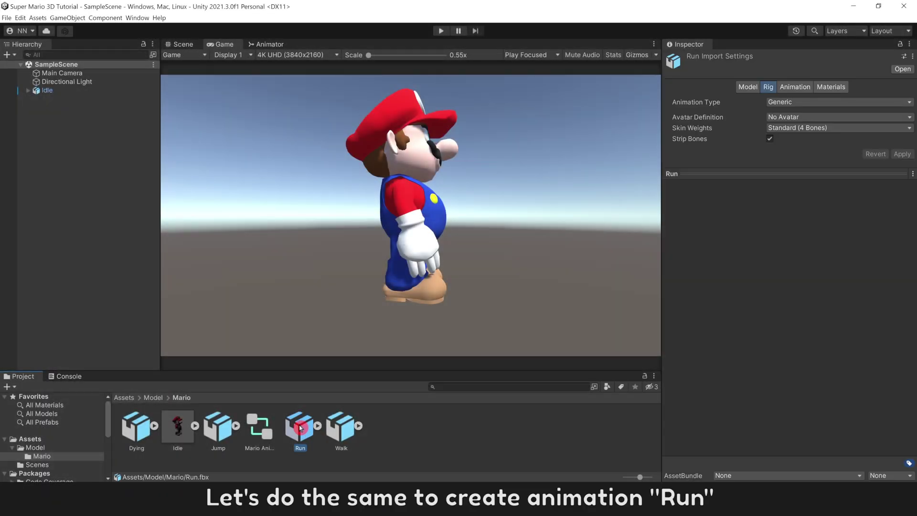
left_click(824, 101)
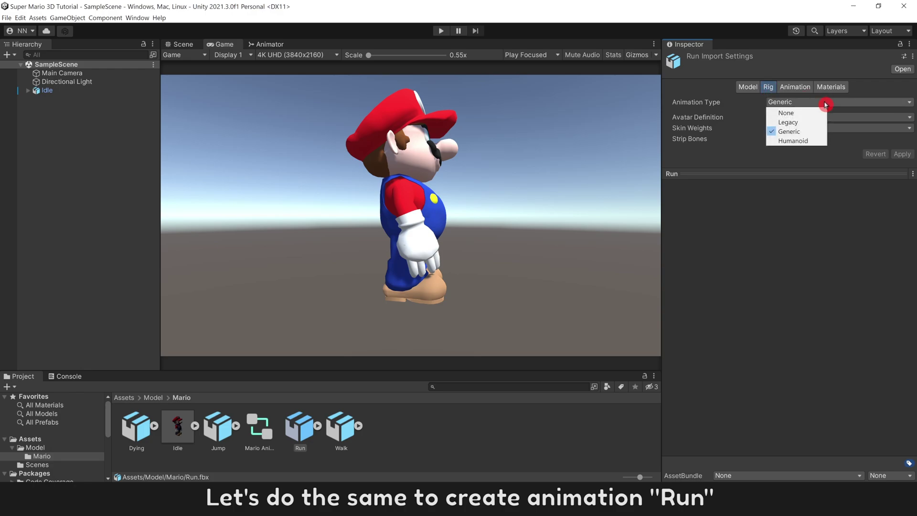
left_click(821, 139)
left_click_drag(841, 168, 841, 352)
left_click(862, 117)
left_click(845, 147)
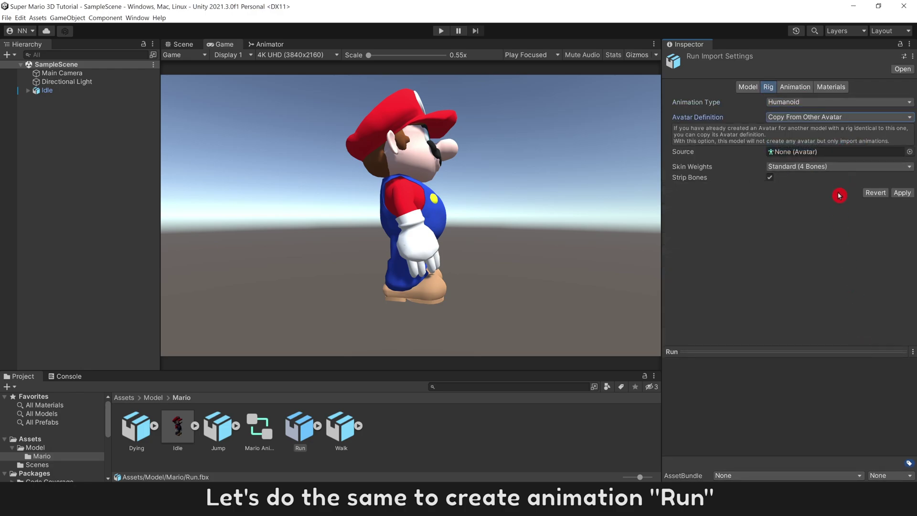
left_click(909, 151)
left_click_drag(862, 284, 866, 296)
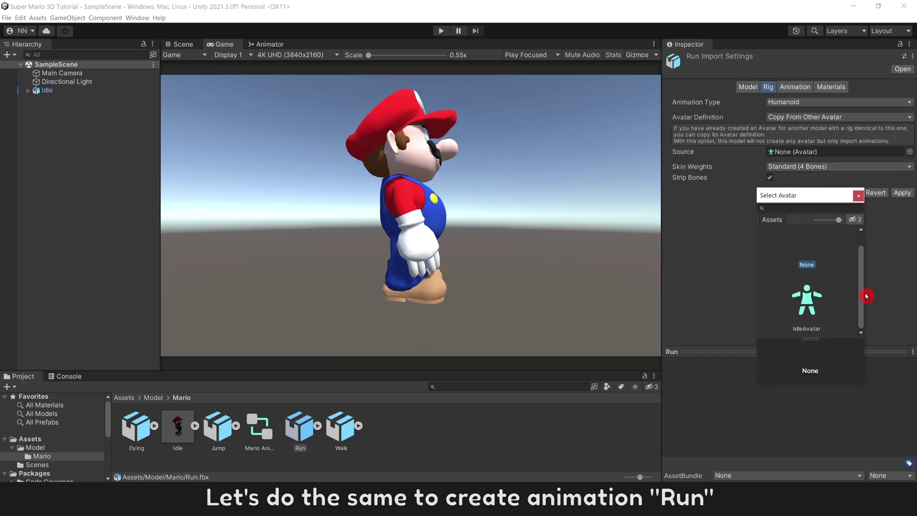
double_click(816, 302)
left_click(902, 192)
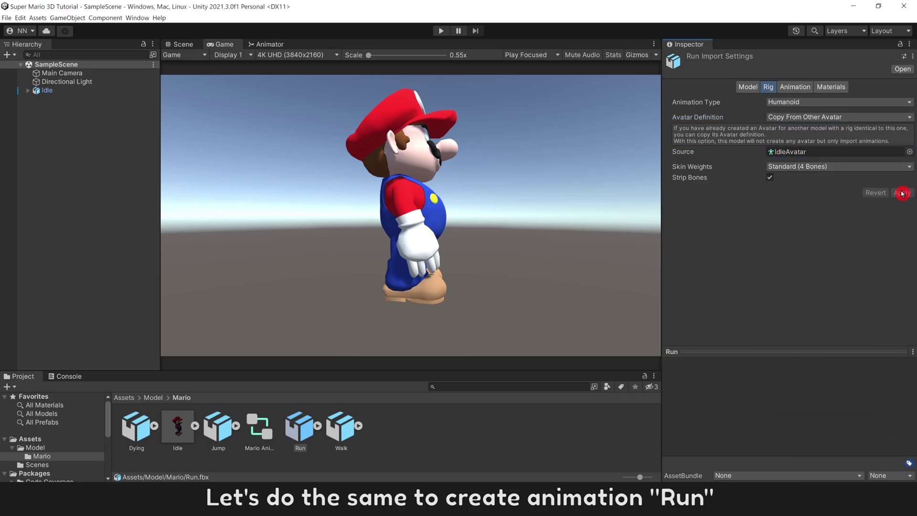
- Rename the Run file's clip to Run and enable Loop Time
left_click(796, 87)
left_click(785, 277)
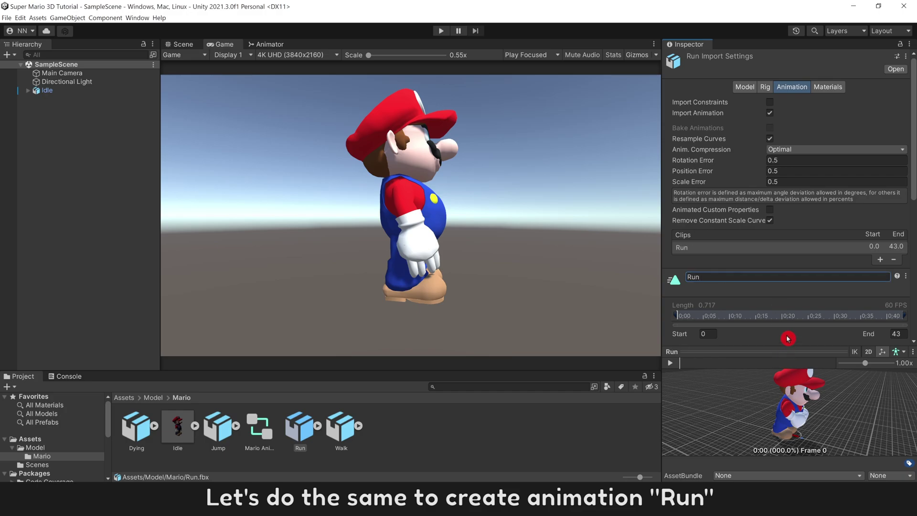
scroll(788, 338, "down", 5)
left_click(771, 147)
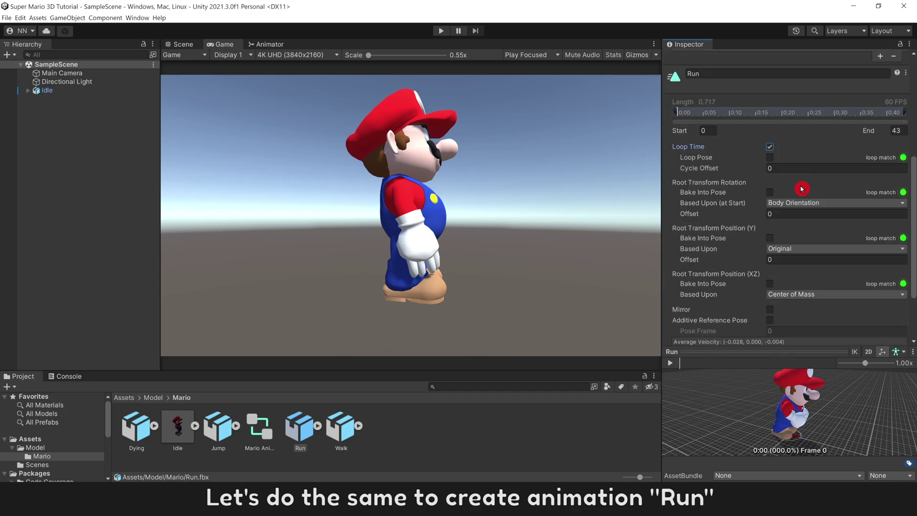
- Bake Run's root rotation (Original), Y position (Feet) and XZ position (Original), then apply
left_click(805, 203)
left_click(812, 212)
left_click(769, 192)
left_click(822, 249)
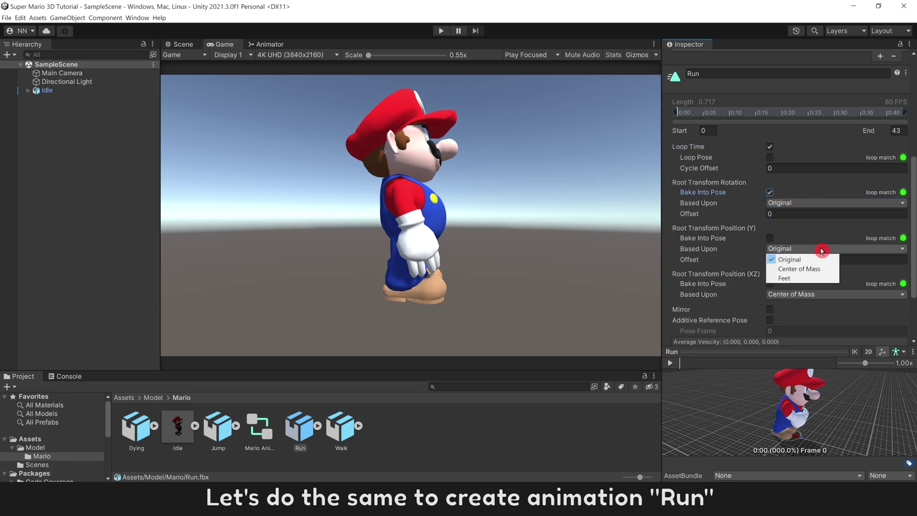
left_click(812, 279)
left_click(770, 238)
left_click(820, 294)
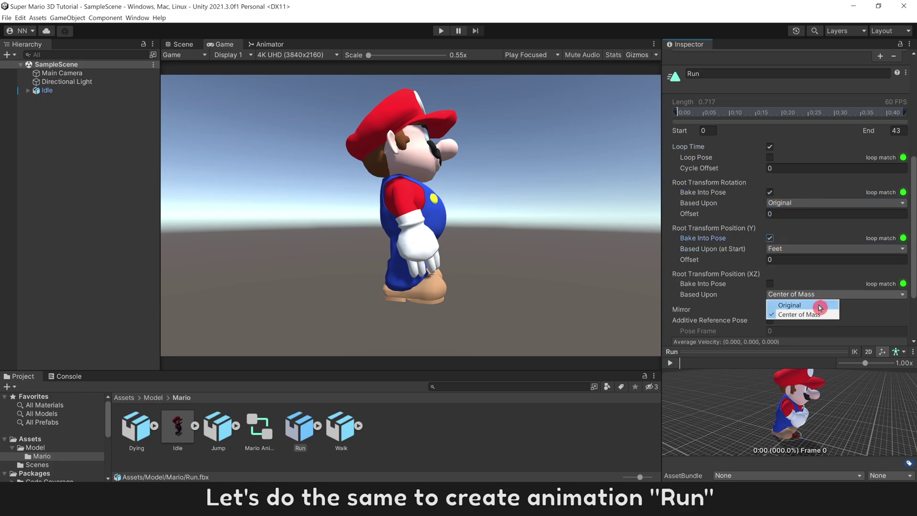
left_click(820, 305)
left_click(769, 284)
scroll(812, 294, "down", 3)
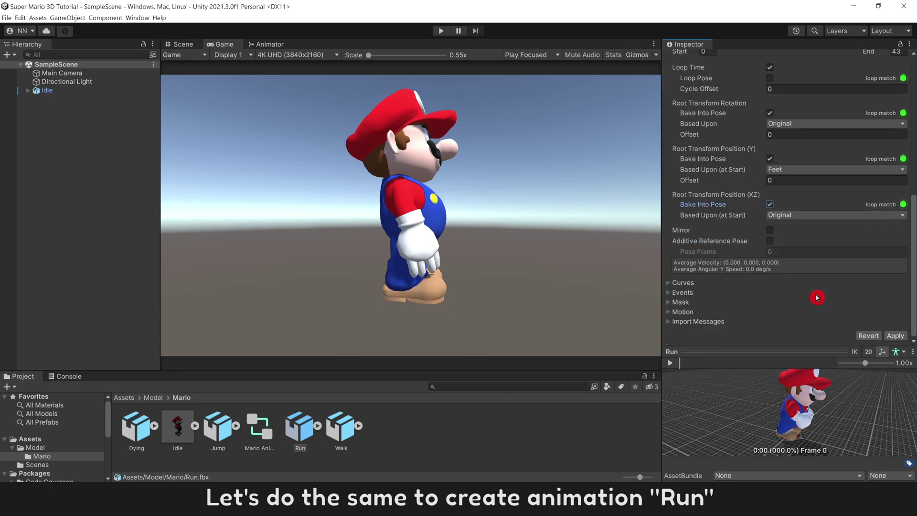
left_click(897, 335)
- Add the Run clip as an Animator state and restore Idle as the default state
left_click(265, 44)
left_click(352, 177)
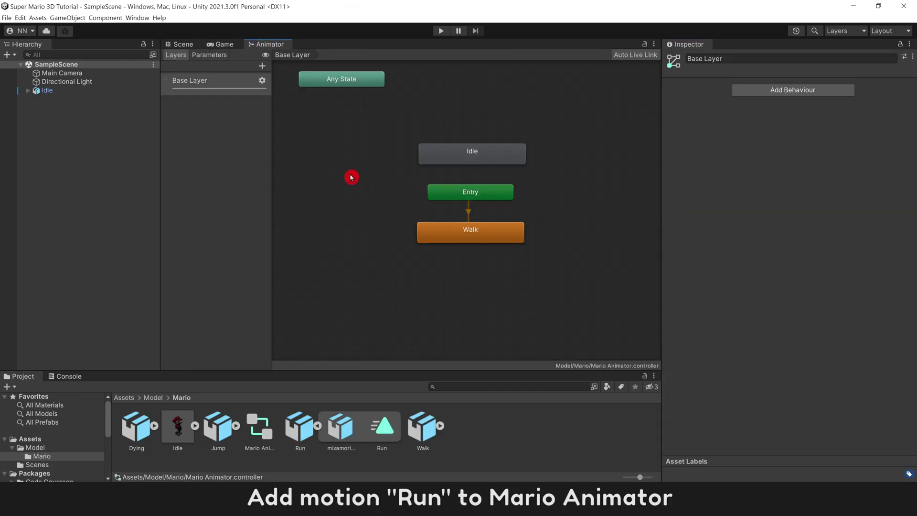
left_click_drag(379, 429, 436, 289)
left_click(489, 194)
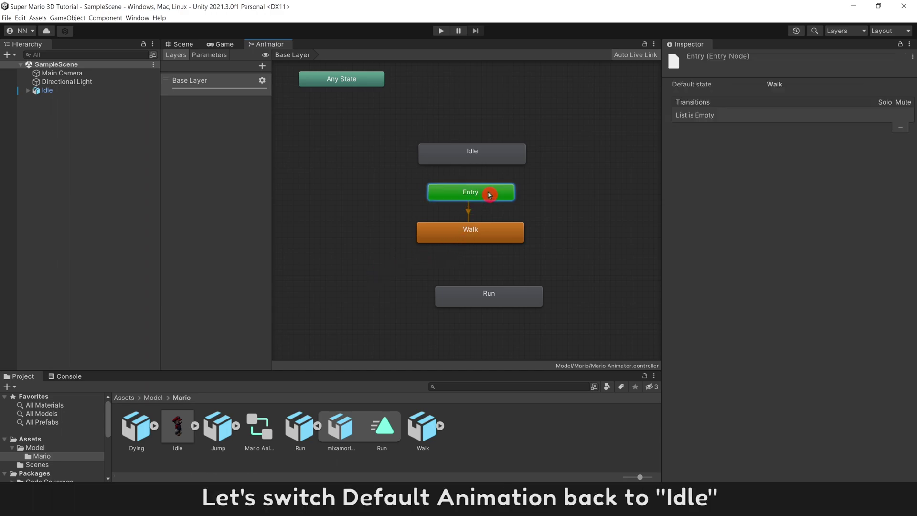
right_click(490, 194)
left_click(540, 207)
left_click(481, 160)
- Move Any State to the right and stack Walk above Idle and Run above Walk
middle_click_drag(578, 216, 508, 229)
left_click_drag(318, 128, 651, 148)
left_click_drag(431, 249, 431, 154)
left_click(426, 218)
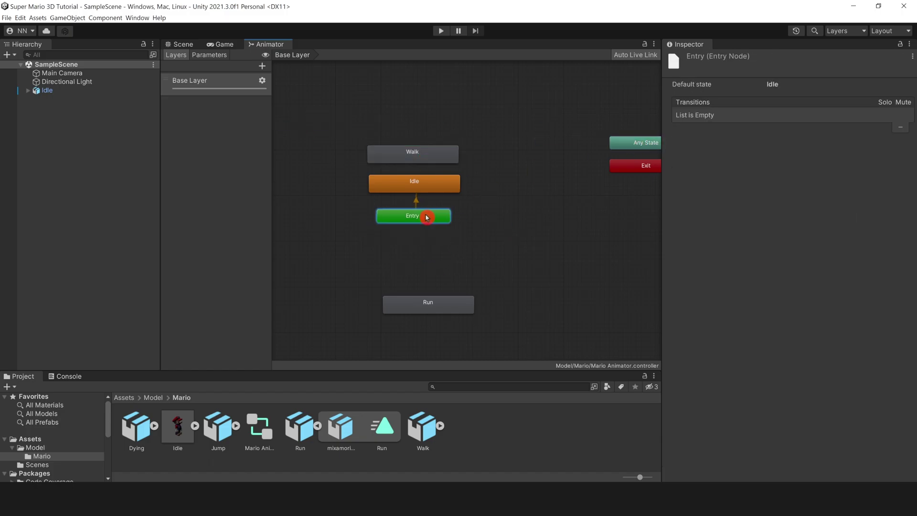
left_click(436, 186)
left_click_drag(436, 302, 424, 124)
left_click(440, 93)
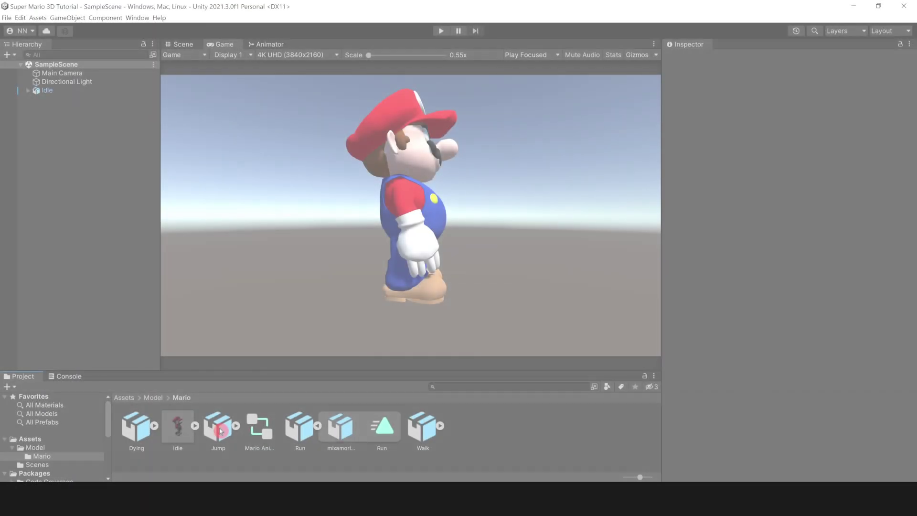
left_click(220, 430)
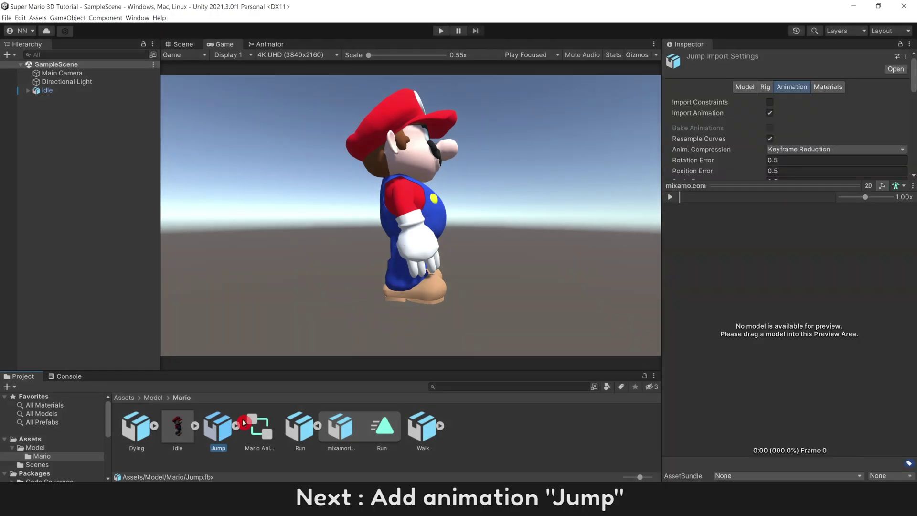
- Set the Jump rig to Humanoid, copying the avatar from IdleAvatar, and apply
left_click(766, 86)
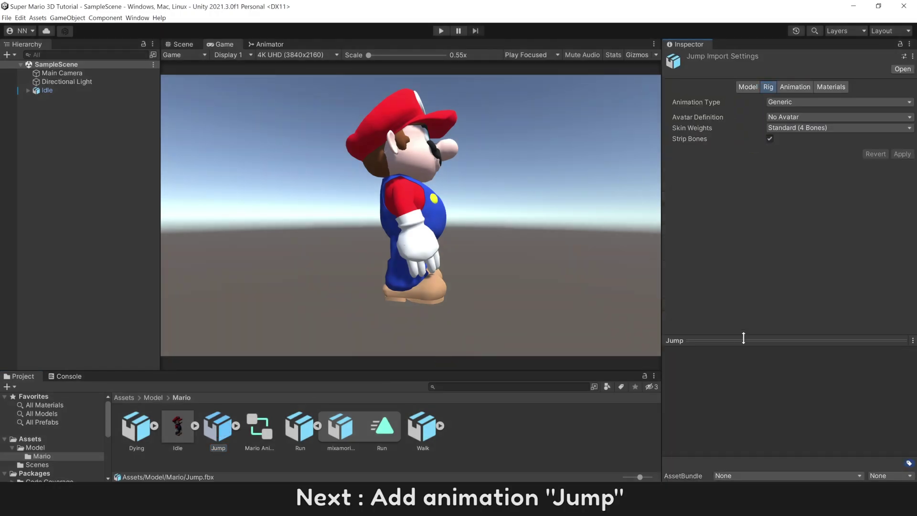
left_click(856, 102)
left_click(808, 141)
left_click(846, 120)
left_click(846, 140)
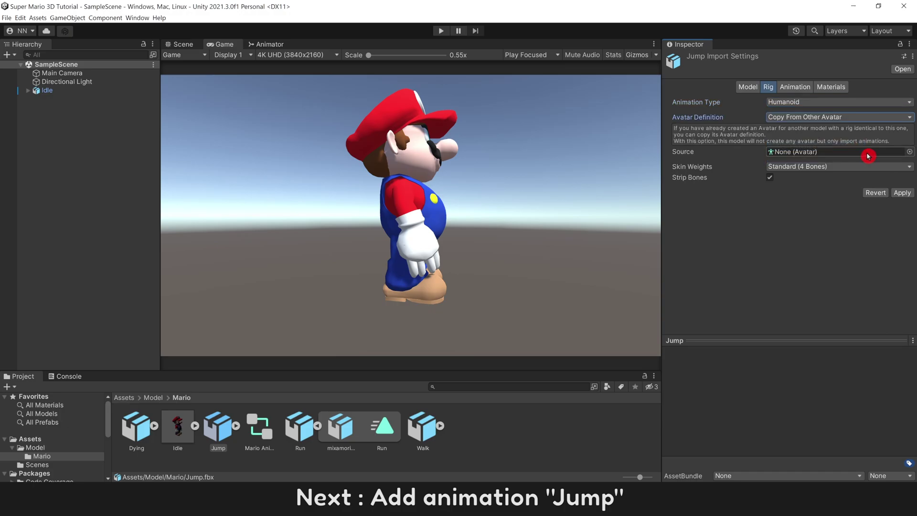
left_click(909, 151)
double_click(787, 324)
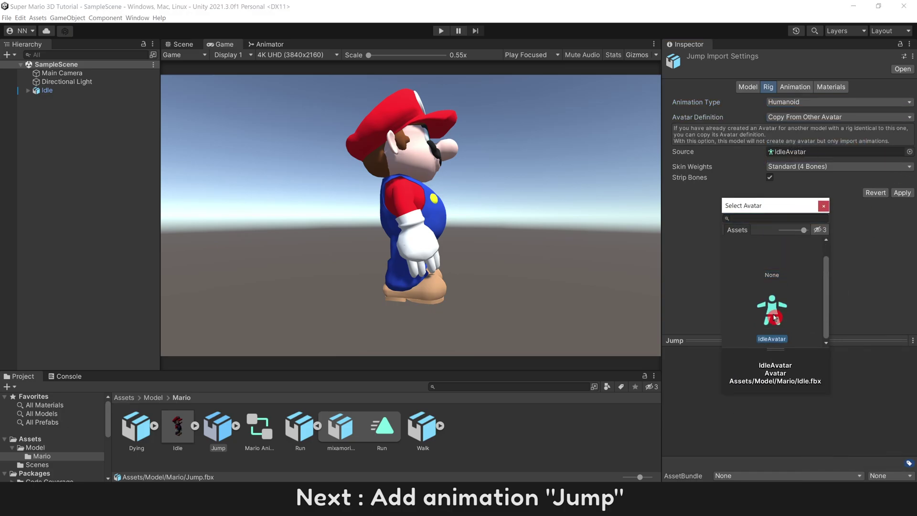
left_click(902, 192)
- Rename the Jump file's animation clip to Jump
left_click(806, 87)
left_click(740, 224)
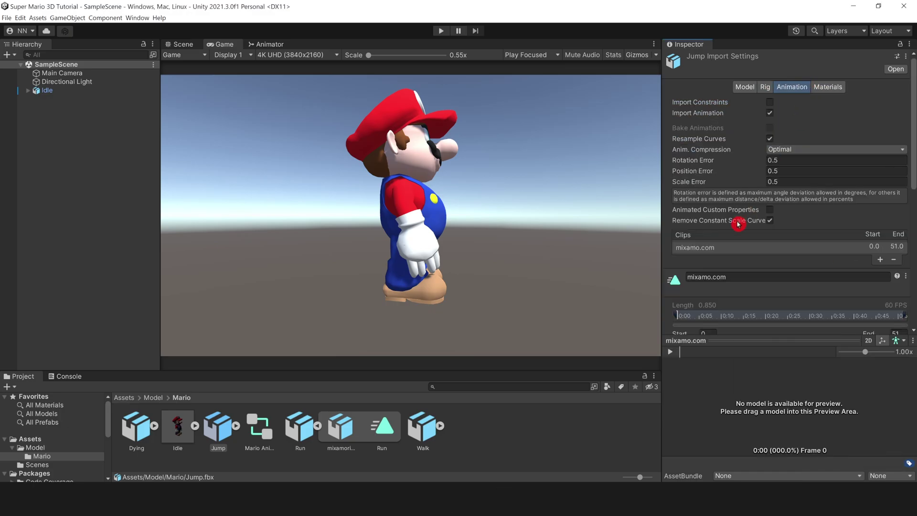
scroll(741, 227, "down", 4)
left_click(755, 158)
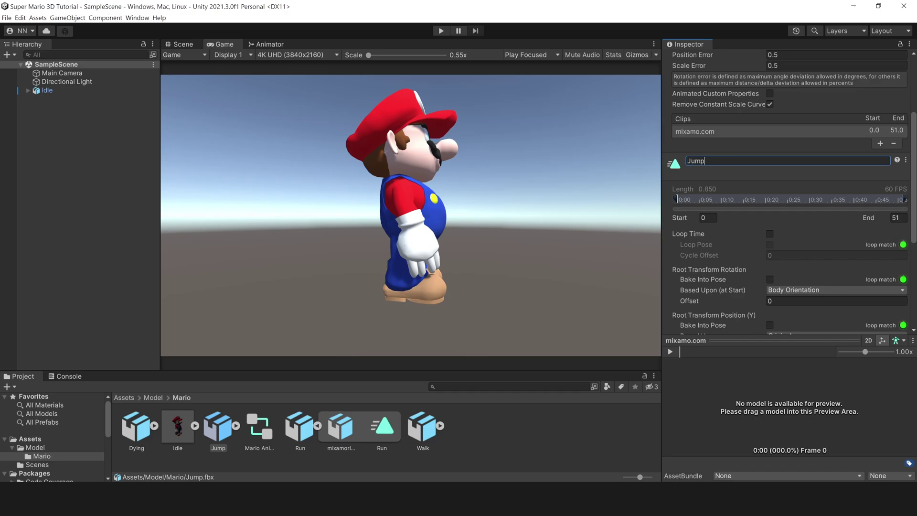
key("Return")
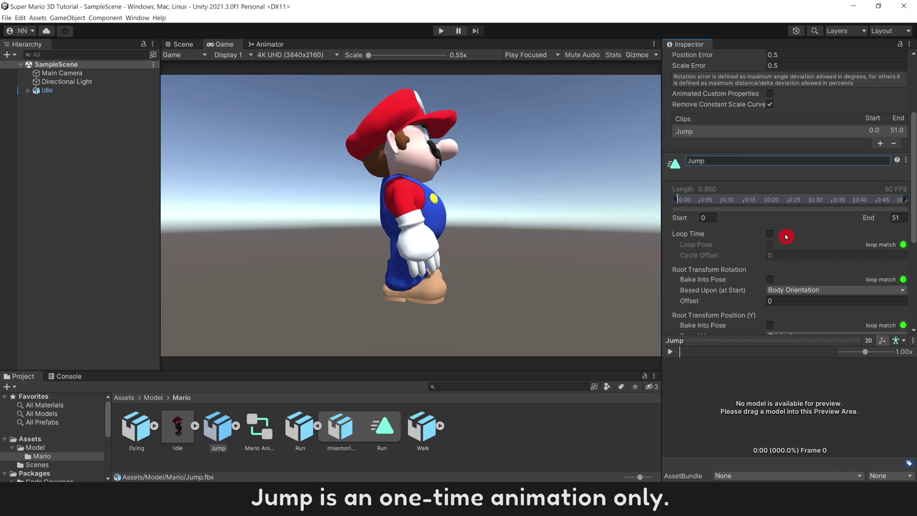
- Bake Jump's root rotation (Original), Y position (Feet) and XZ position (Original), then apply
scroll(712, 266, "down", 3)
left_click(793, 173)
left_click(784, 181)
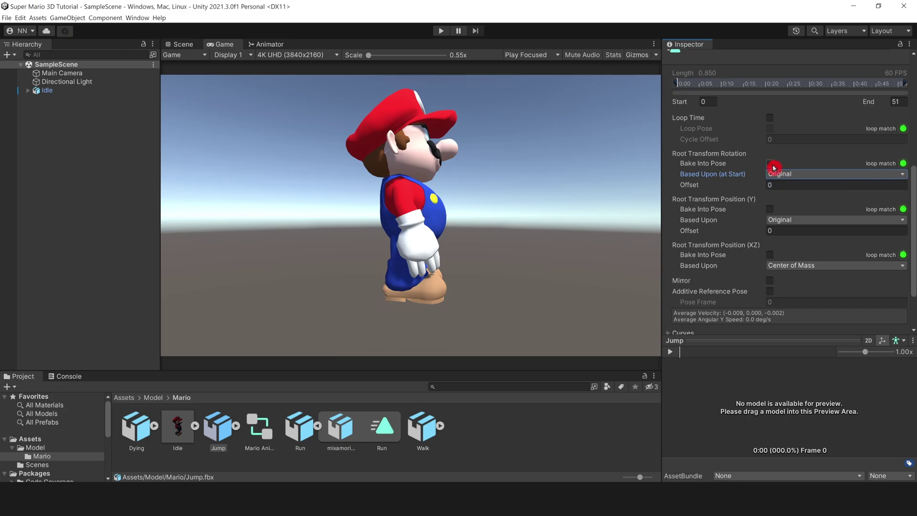
left_click(770, 164)
left_click(797, 220)
left_click(784, 248)
left_click(770, 209)
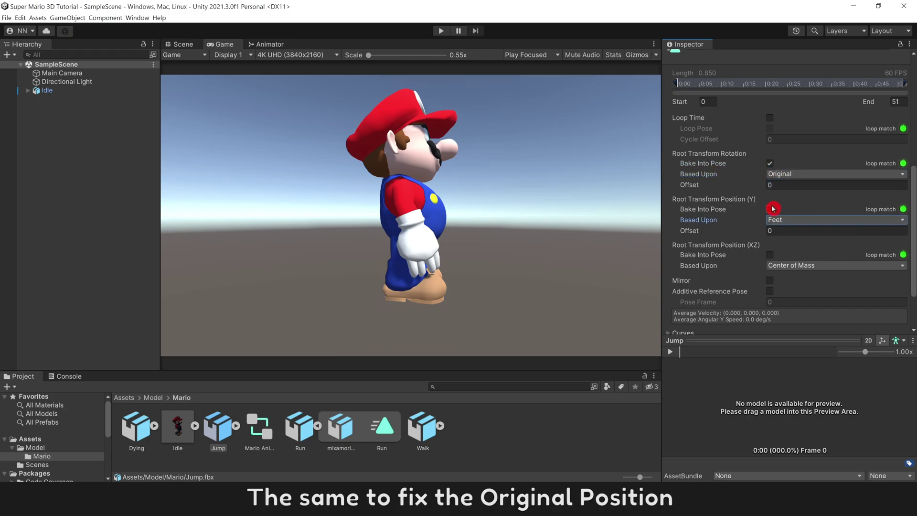
left_click(807, 265)
left_click(803, 277)
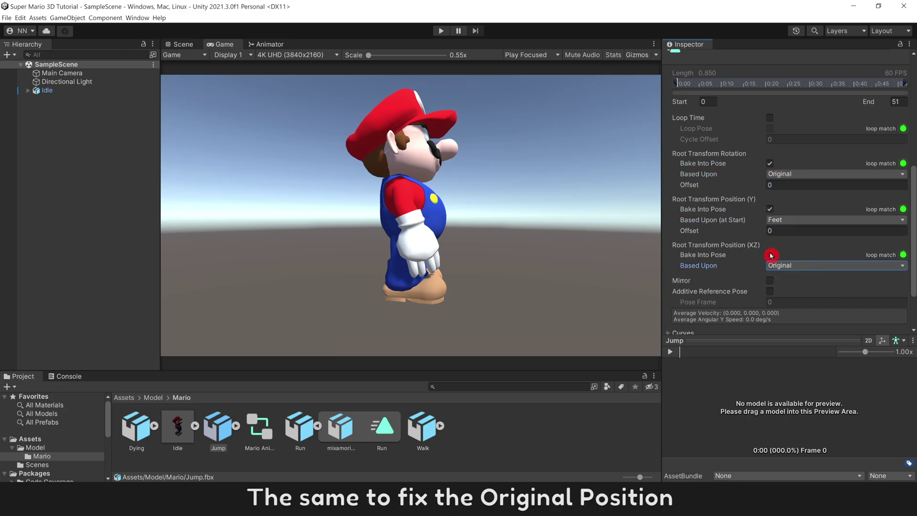
left_click(770, 255)
scroll(874, 329, "down", 3)
left_click(895, 325)
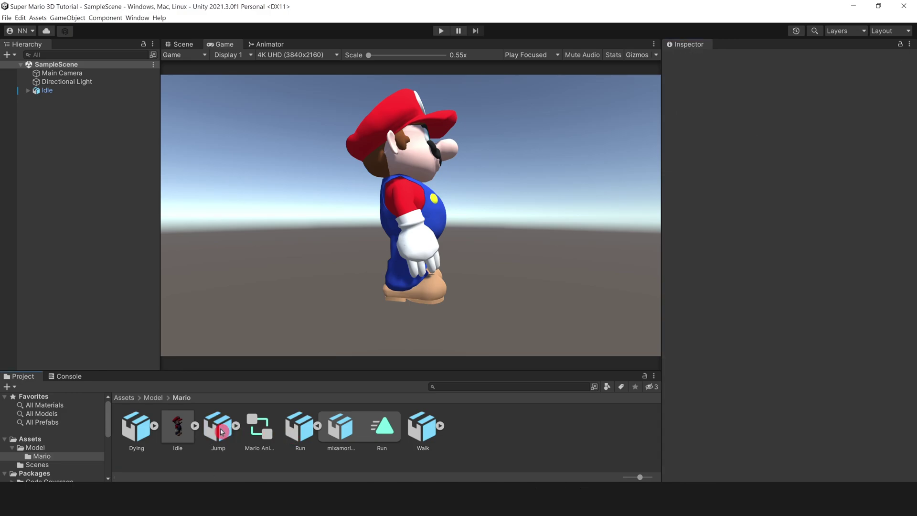
- Drag the Jump clip into the Animator graph as a new state
left_click(269, 45)
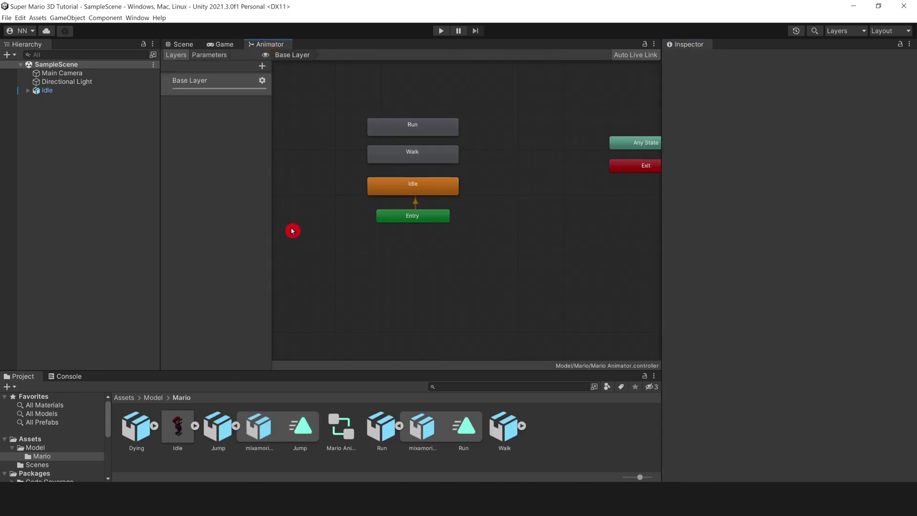
left_click_drag(300, 426, 397, 101)
middle_click_drag(512, 102, 512, 153)
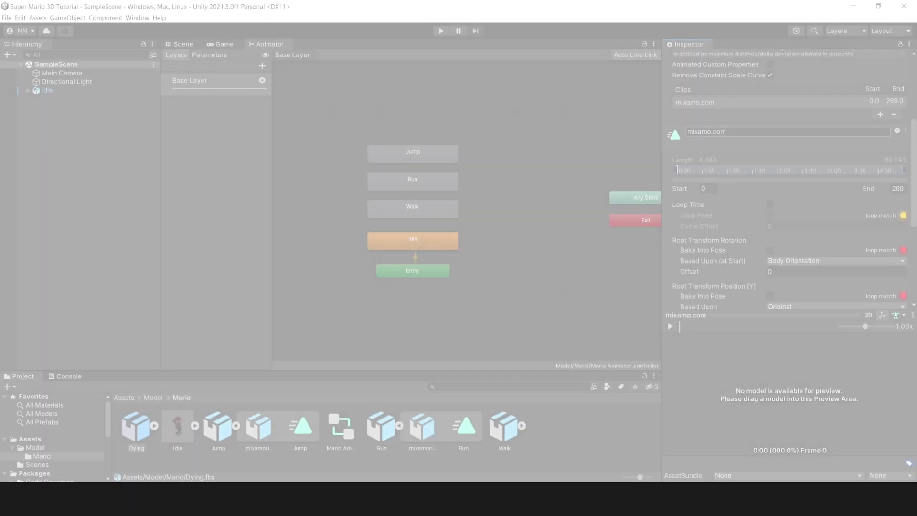
- Rename the clip to Dying and bake its rotation (Original) and Y position (Feet)
left_click(707, 131)
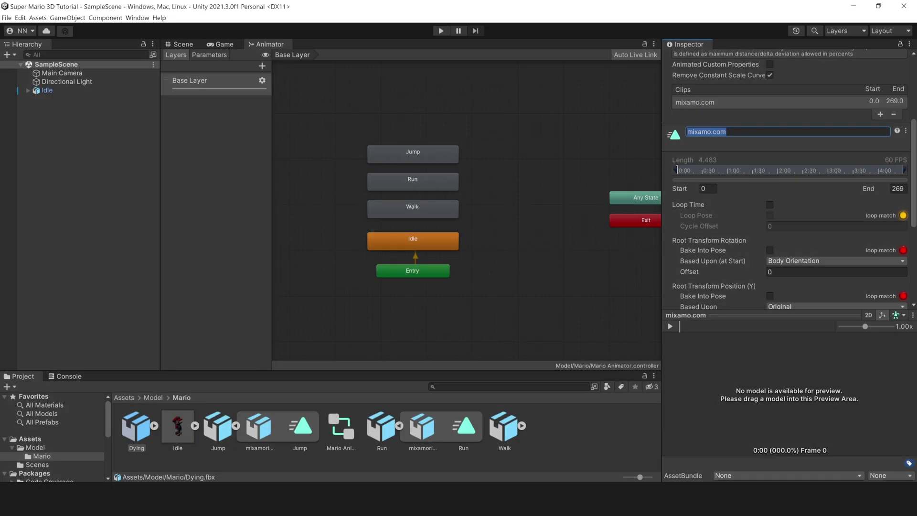
type("Dying")
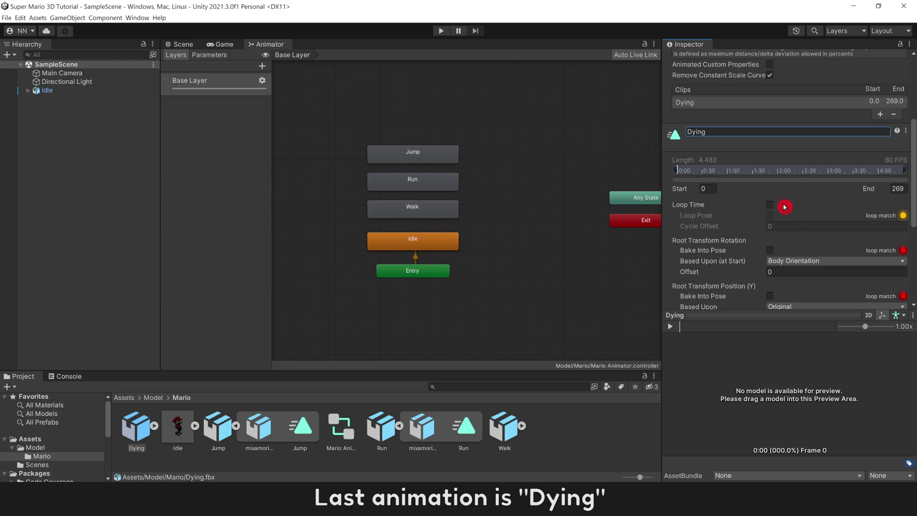
scroll(786, 218, "down", 4)
left_click(821, 144)
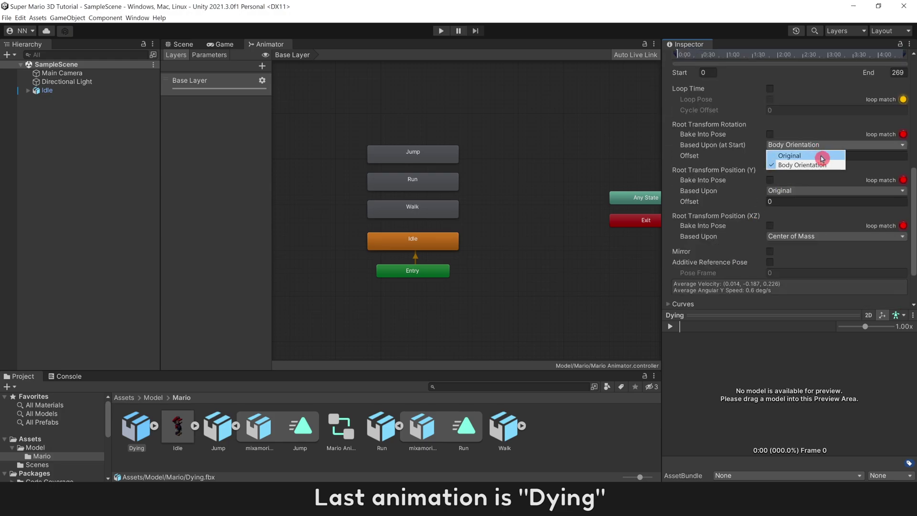
left_click(822, 152)
left_click(773, 134)
left_click(822, 190)
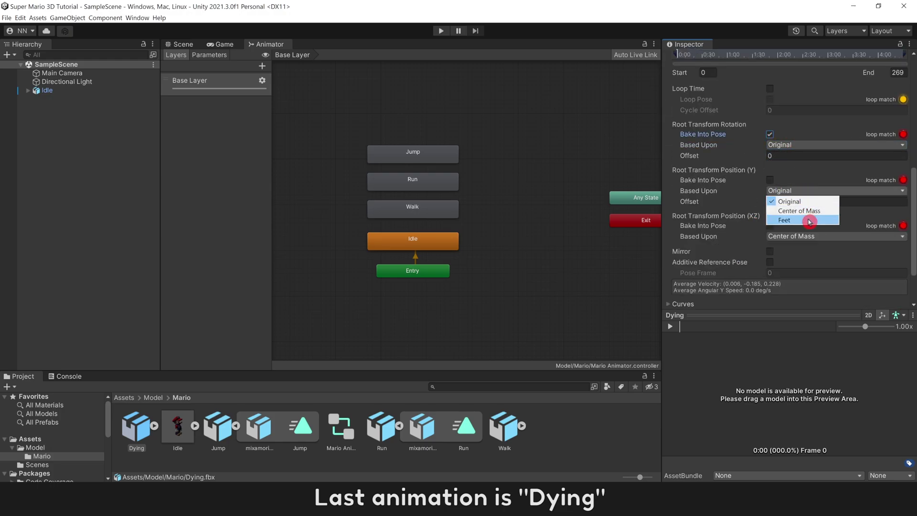
left_click(784, 219)
left_click(771, 180)
- Bake Dying's XZ position on Original, apply the import, and unfold Dying.fbx
left_click(808, 236)
left_click(812, 244)
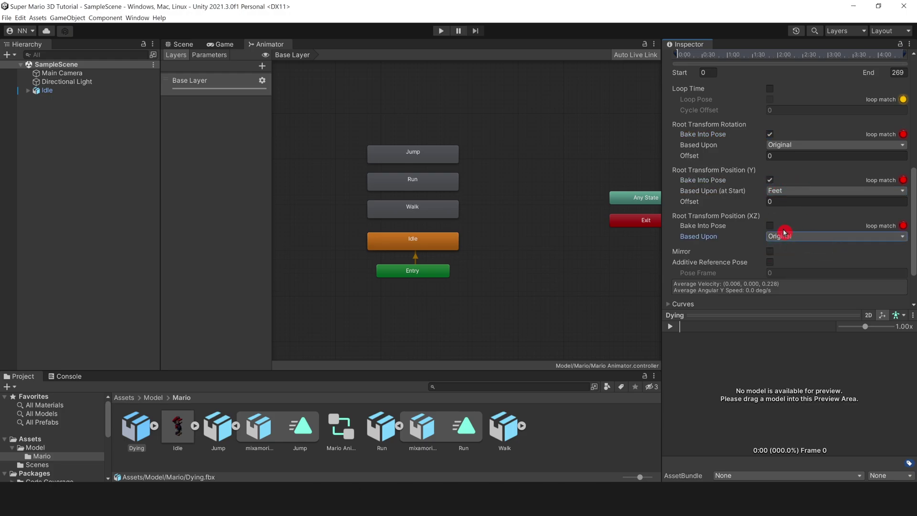
left_click(807, 226)
scroll(807, 227, "down", 2)
left_click(896, 299)
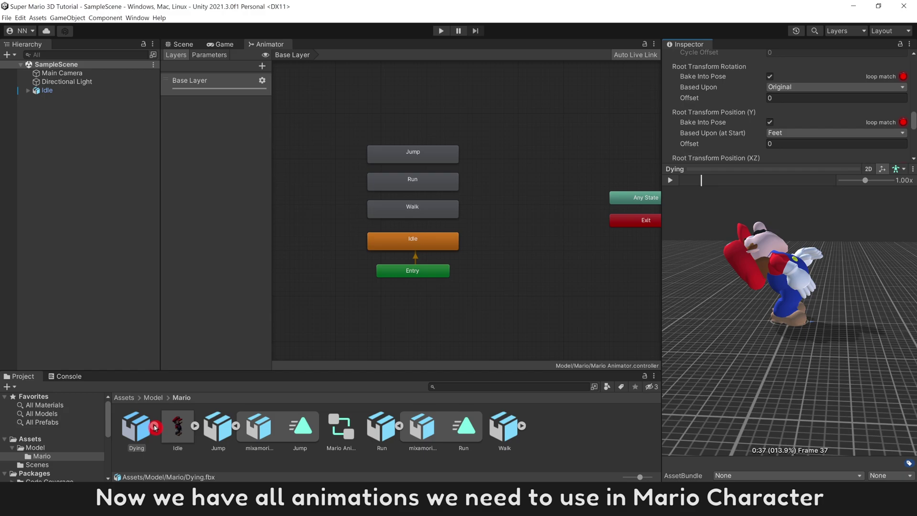
left_click(155, 426)
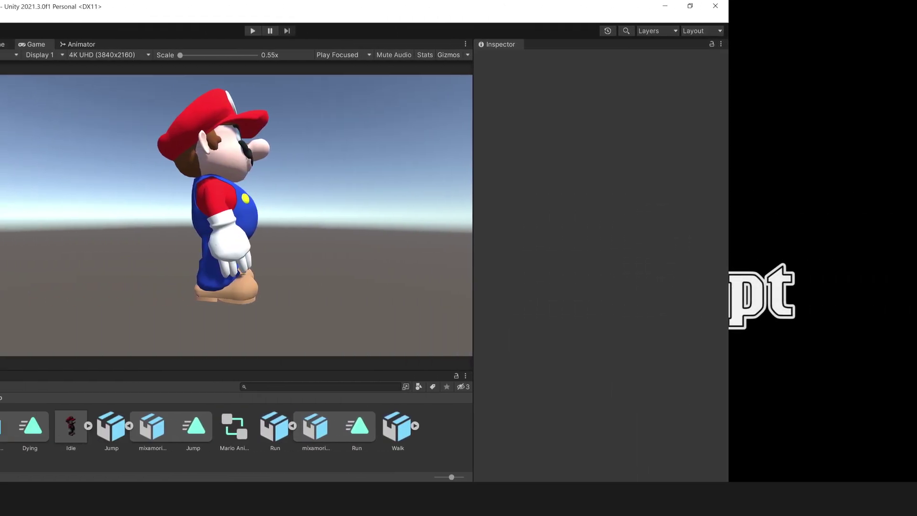
- In the Package Manager's in-project list, update Visual Scripting from 1.7.6 to 1.9.1
left_click(137, 18)
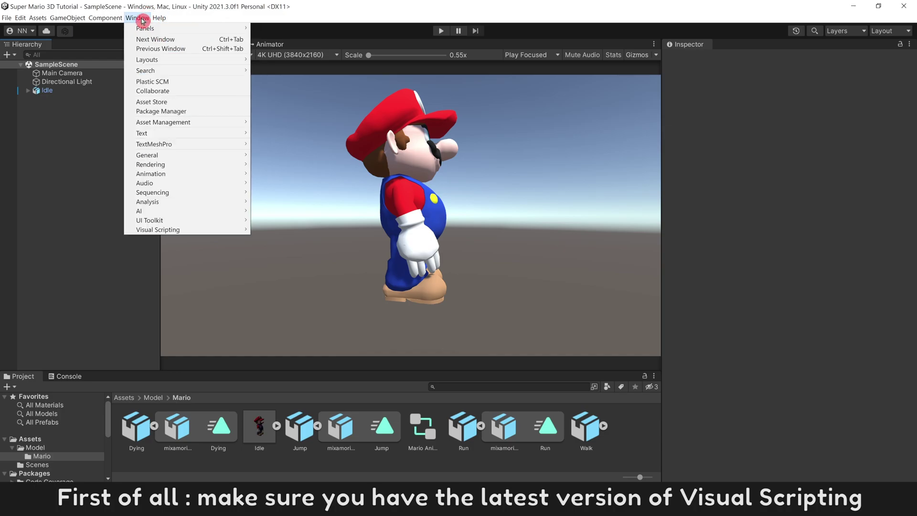
left_click(171, 111)
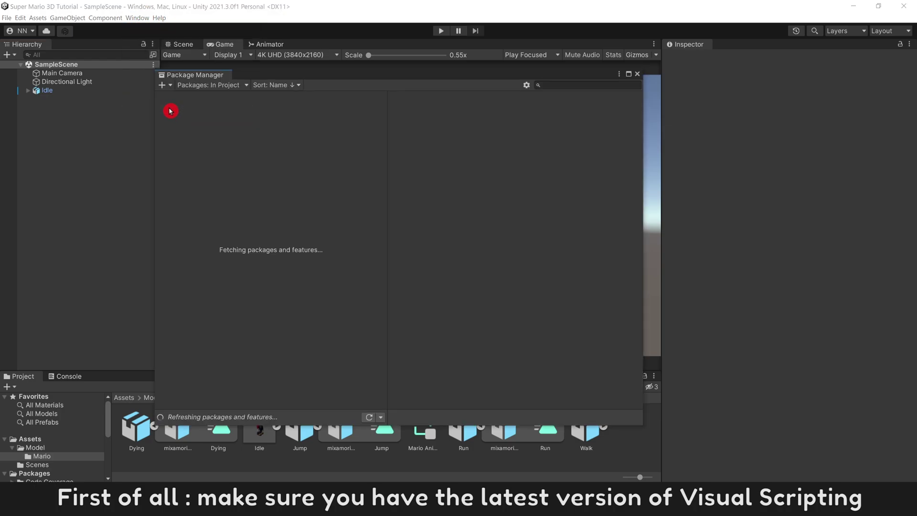
left_click(221, 85)
left_click(230, 107)
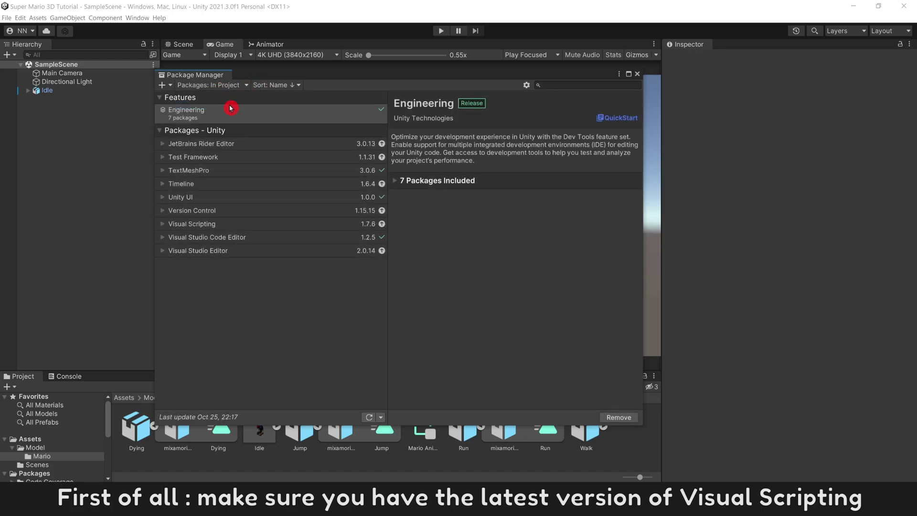
left_click(266, 225)
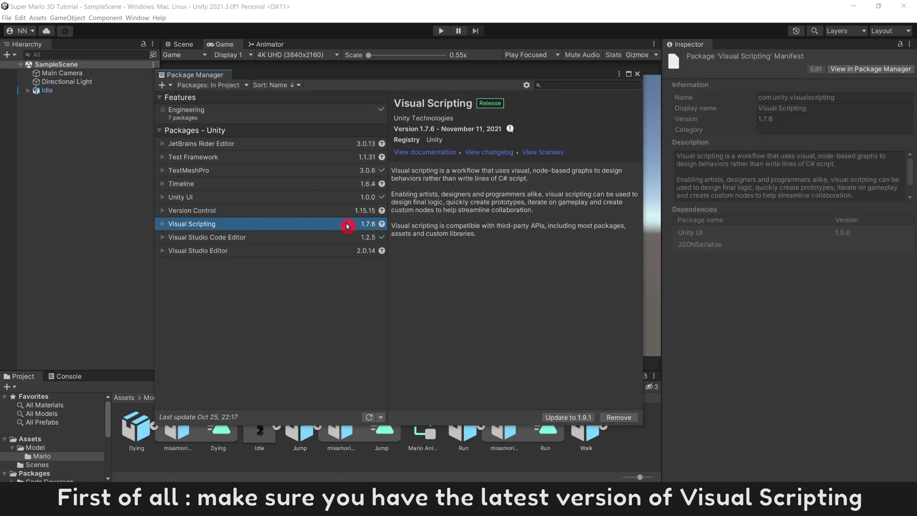
left_click(582, 423)
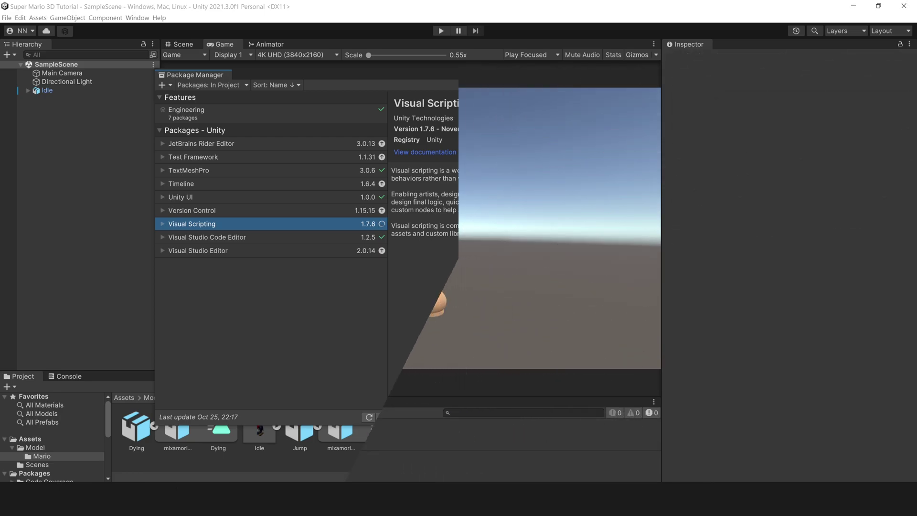
- Create an empty object in the Hierarchy named 'Test Animation'
right_click(44, 158)
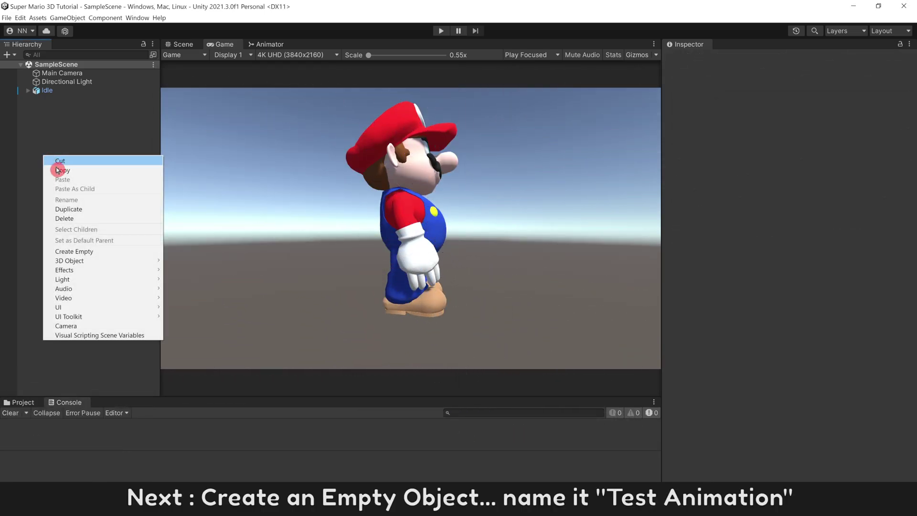
left_click(83, 251)
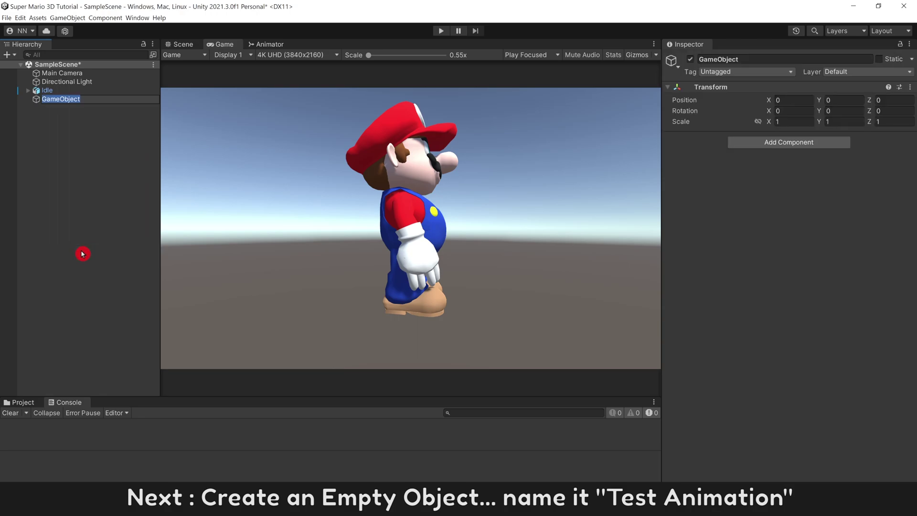
type("Test Animatio")
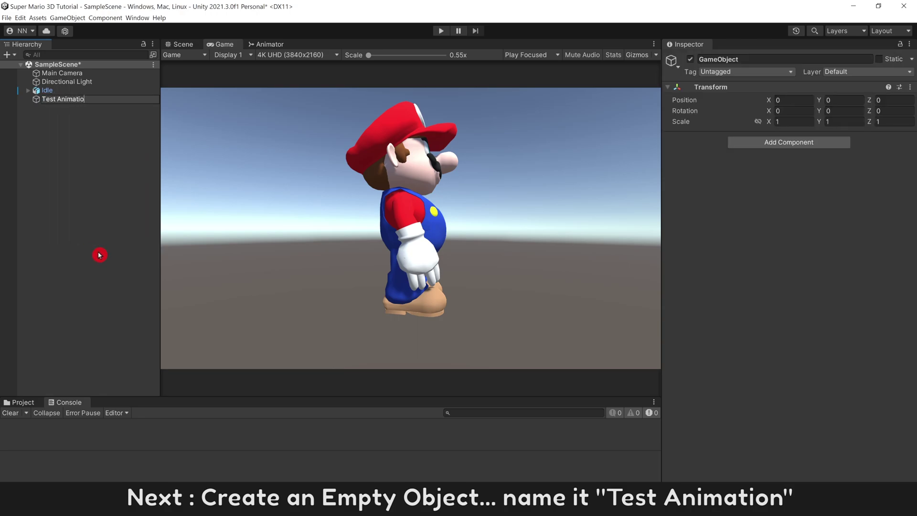
type("n")
key("Return")
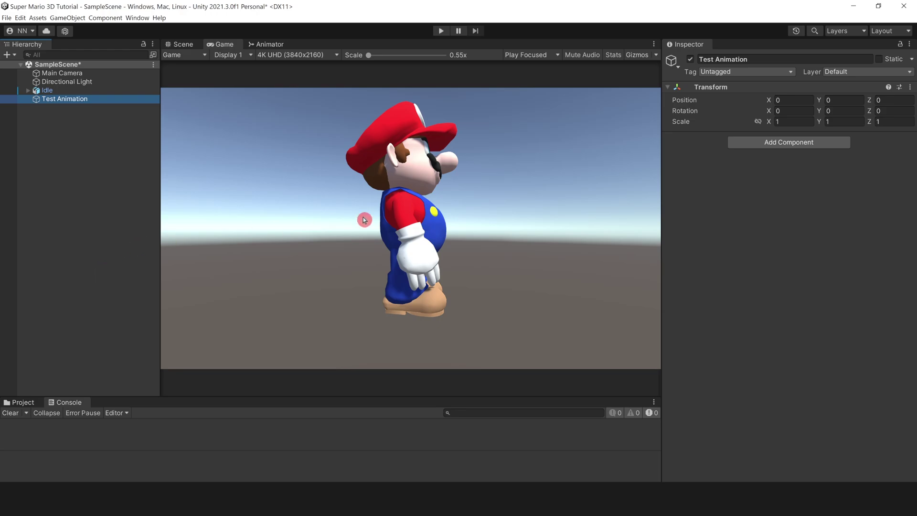
- Add a Visual Scripting Script Machine component to Test Animation
left_click(789, 143)
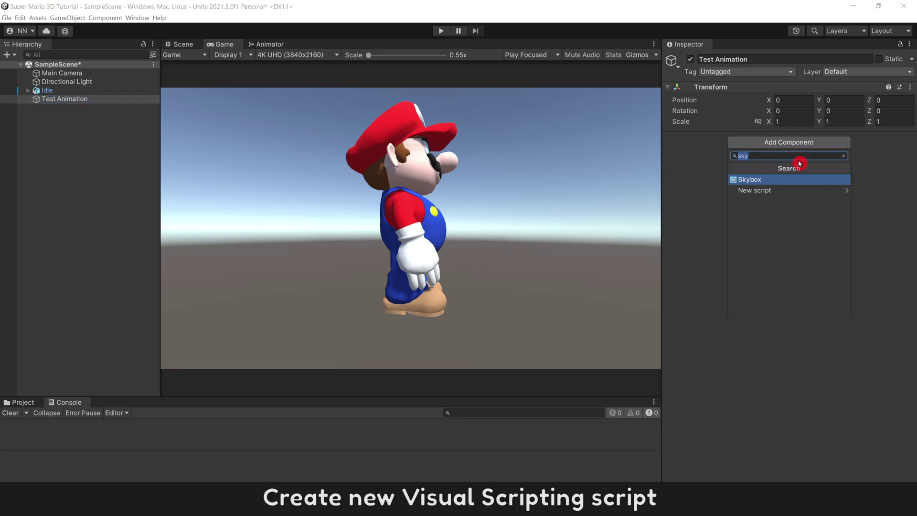
key("BackSpace")
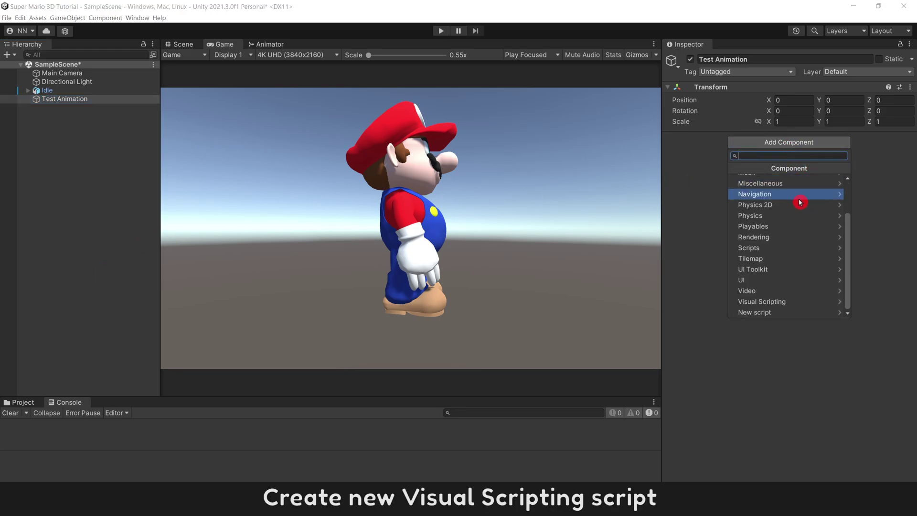
left_click(813, 303)
left_click(798, 190)
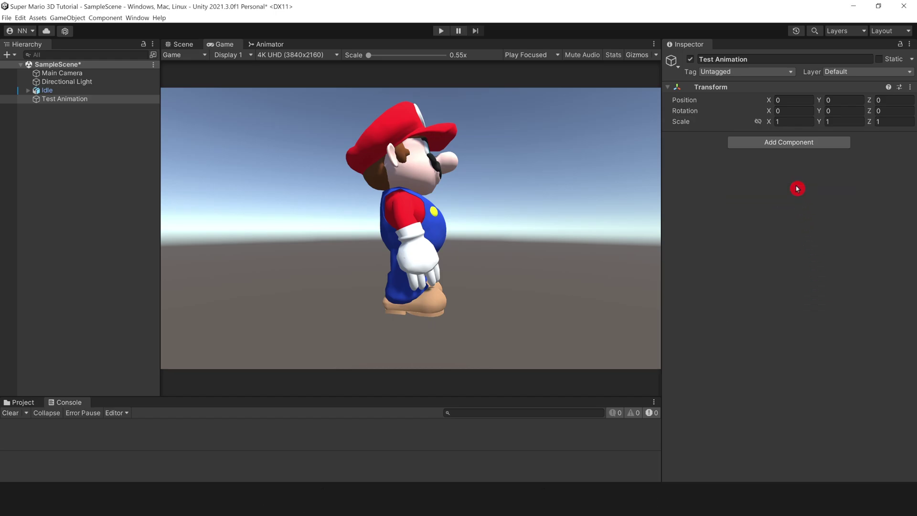
- Save a new script graph as 'Test Animation' in a new Events folder and open it
left_click(877, 195)
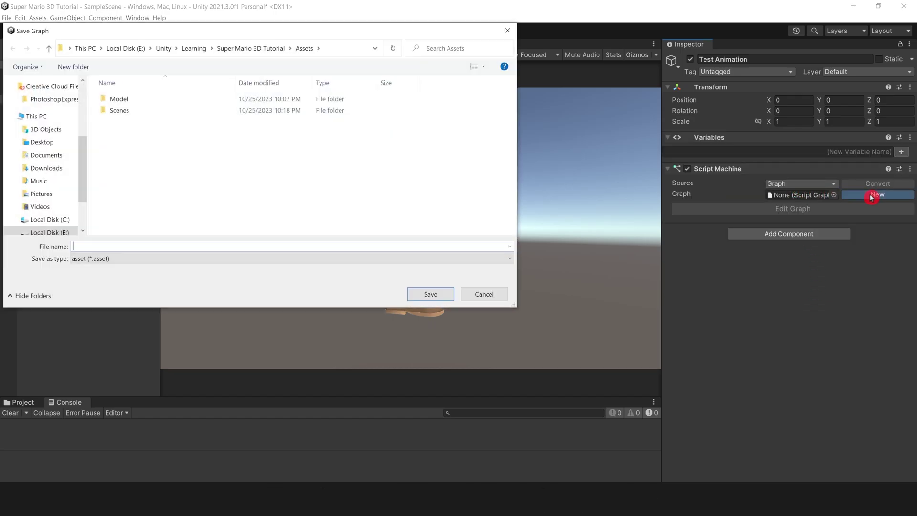
left_click(73, 67)
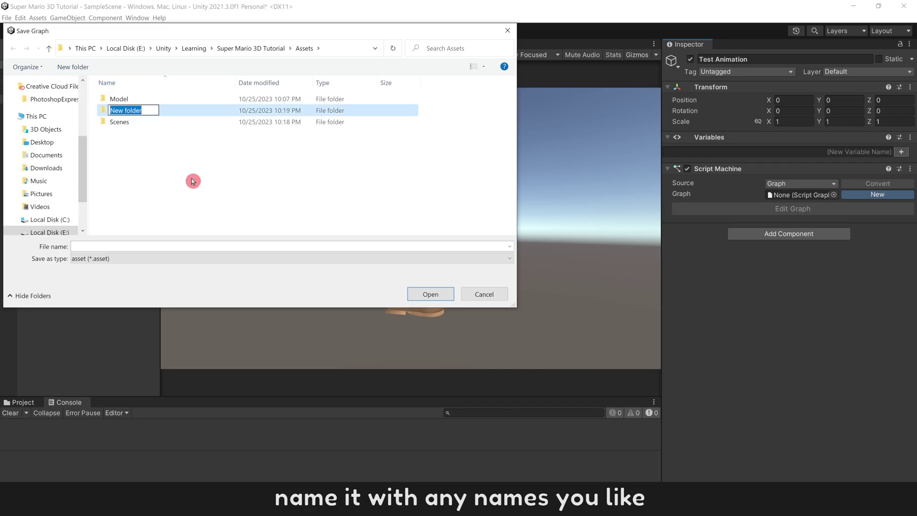
type("Events")
key("Return")
key("Return")
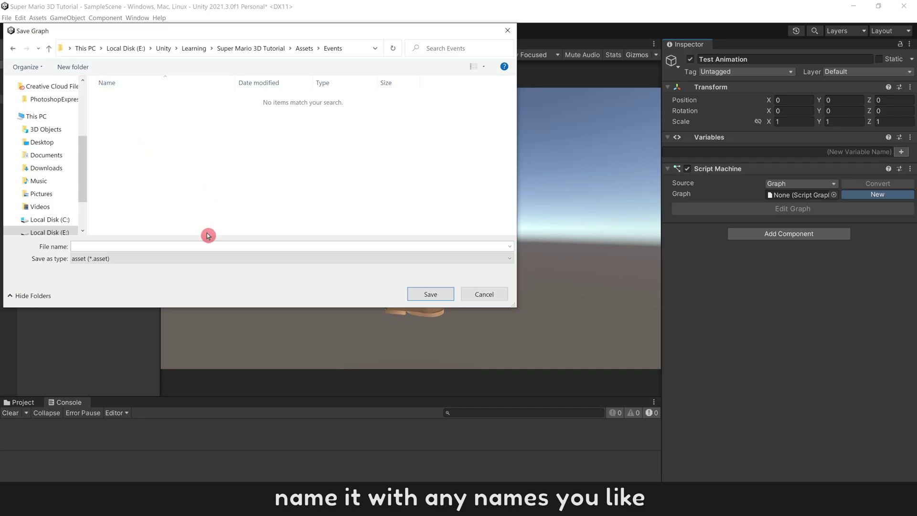
type("Test Animation")
key("Return")
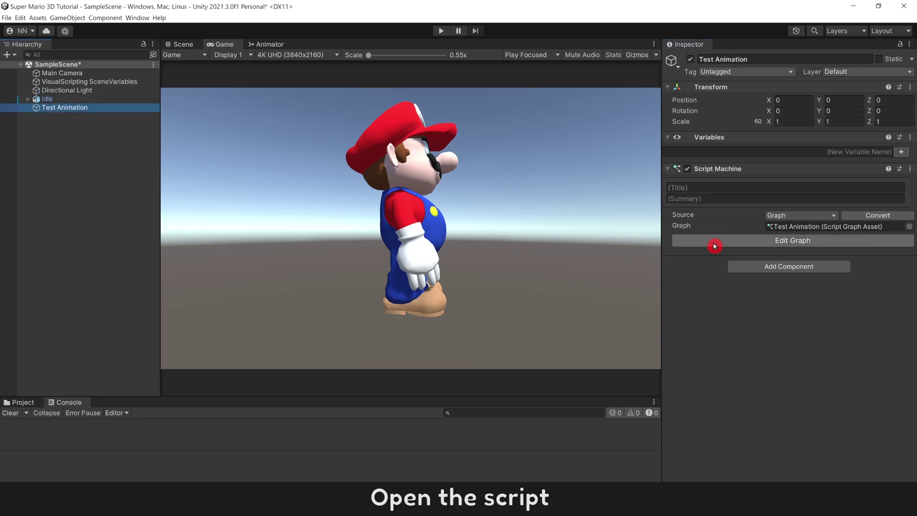
left_click(715, 241)
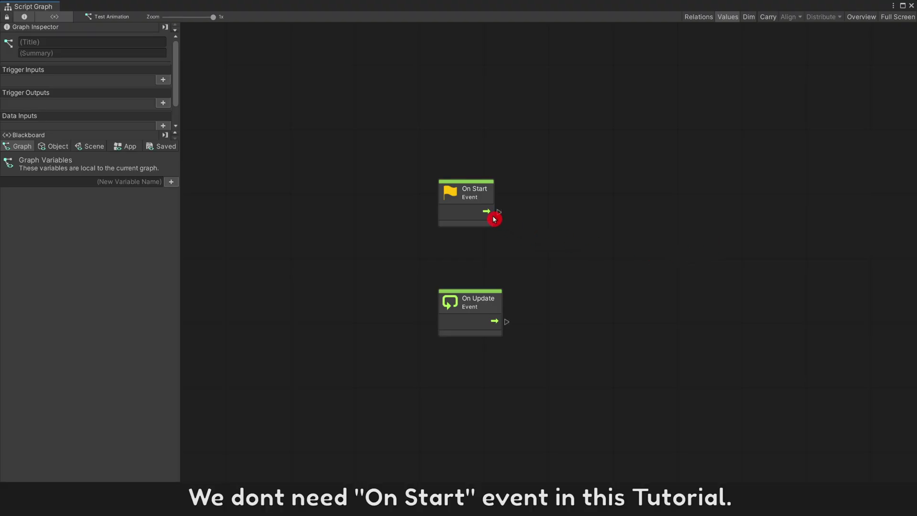
- Delete On Start and add an Input Get Key Down (Name) node with key 'a'
left_click(467, 207)
key("Delete")
left_click_drag(466, 315, 254, 124)
right_click(313, 178)
left_click(318, 181)
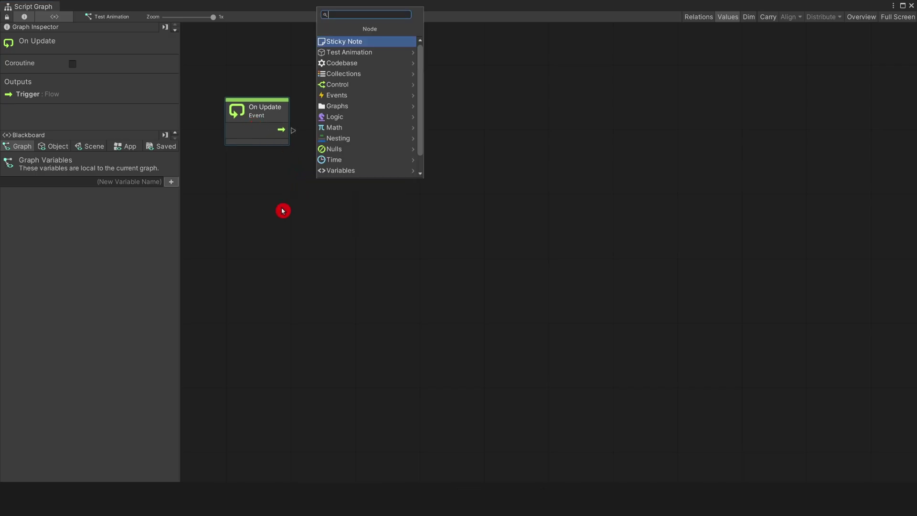
type("get key dow")
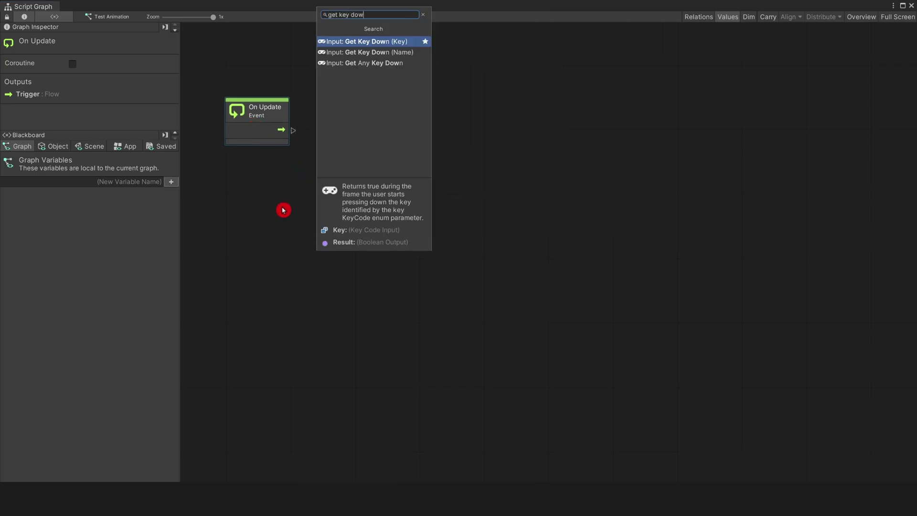
left_click(371, 52)
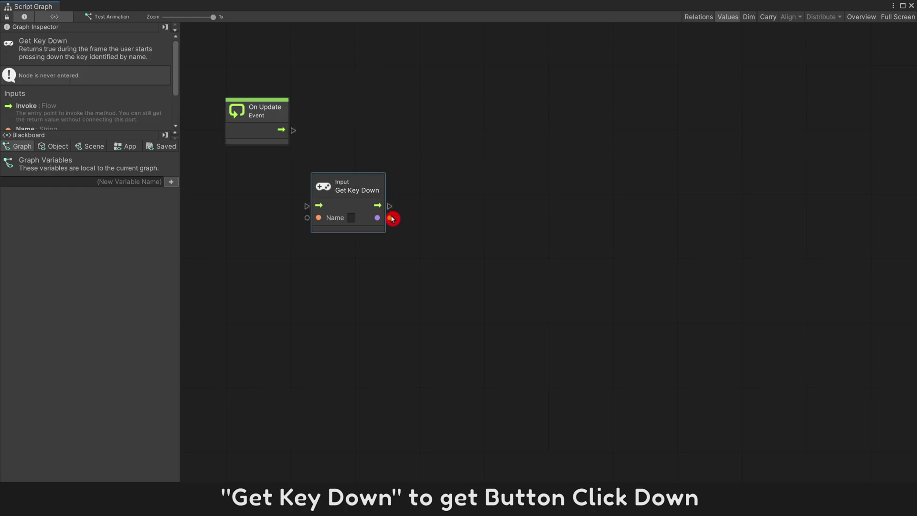
type("a")
left_click(416, 234)
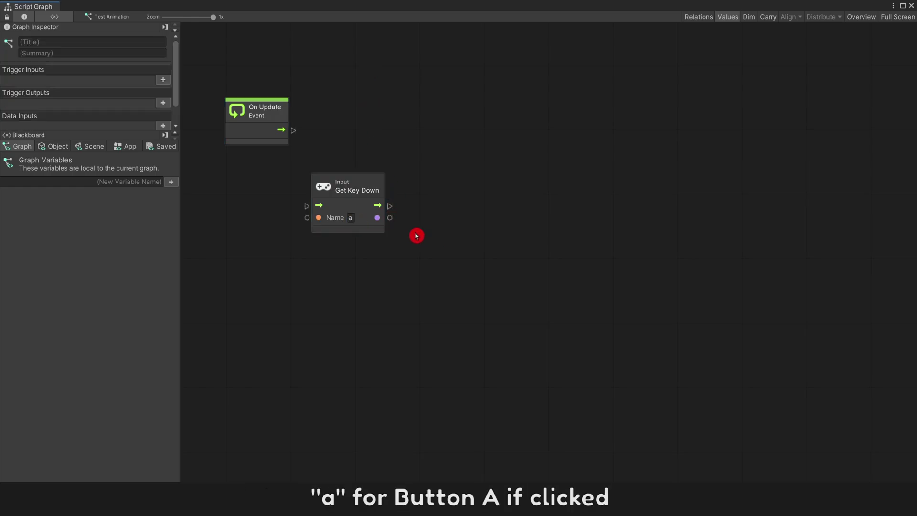
- Create an If node from Get Key Down's result and connect On Update's flow into it
left_click_drag(390, 218, 369, 164)
type("if")
left_click(451, 66)
left_click(443, 255)
left_click_drag(443, 255, 377, 167)
left_click_drag(363, 150, 357, 132)
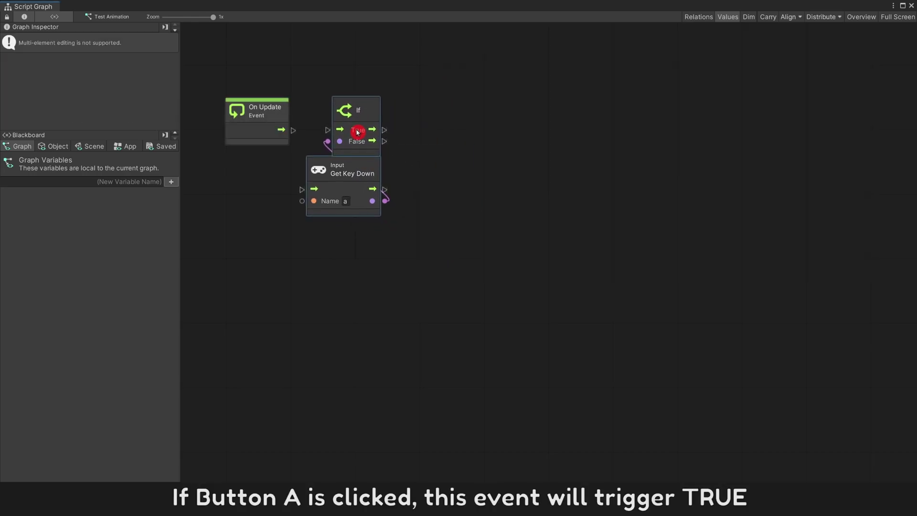
left_click_drag(297, 133, 327, 131)
left_click(449, 157)
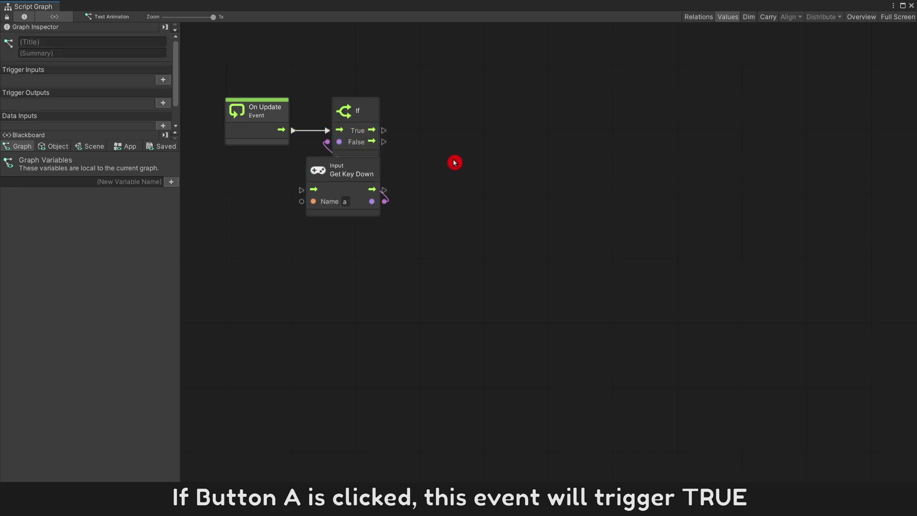
- Add an Animator: Play (State Name) node beside If and wire If's True output into it
right_click(456, 162)
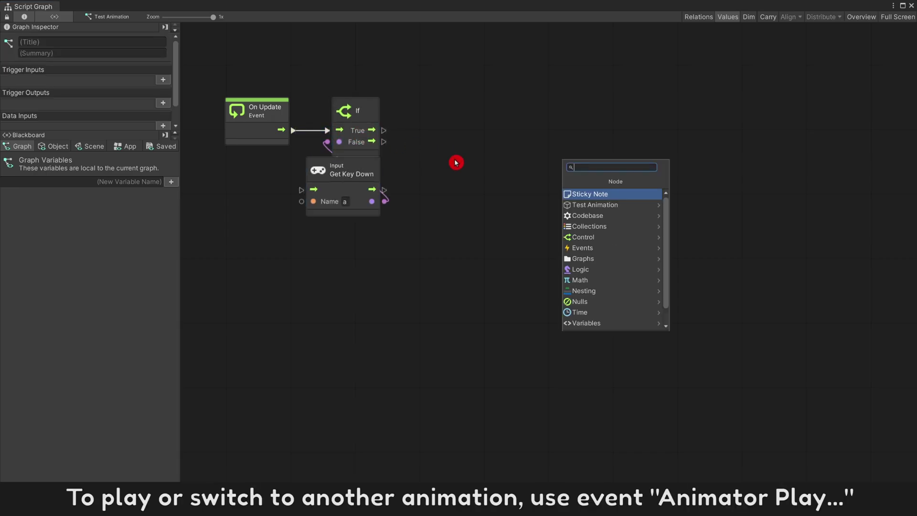
type("anima")
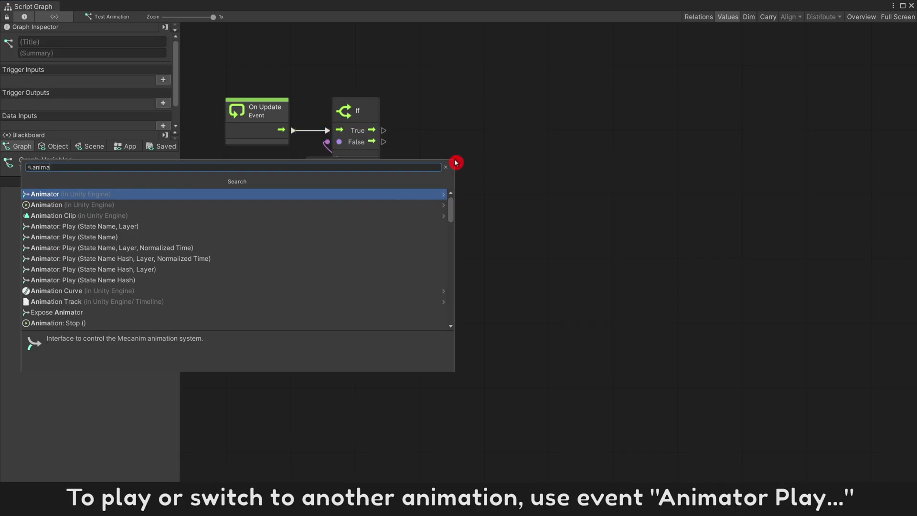
type("tor play")
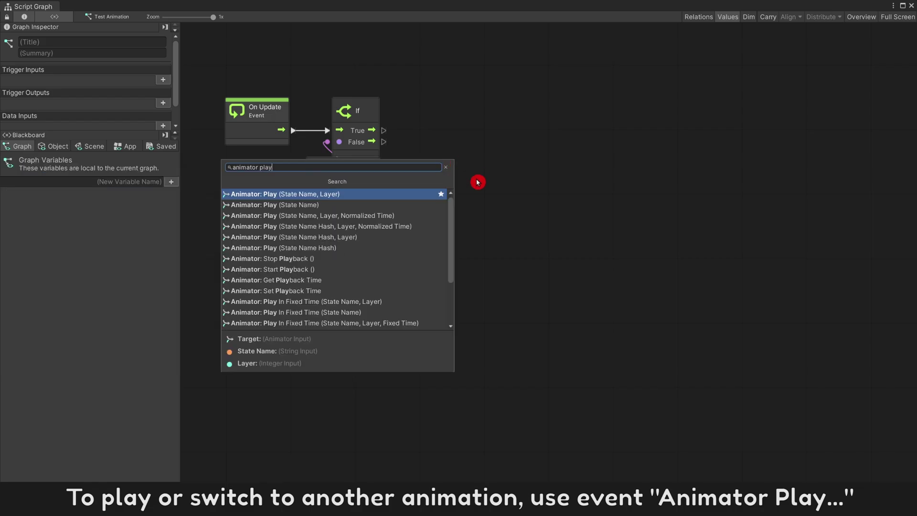
left_click(381, 210)
left_click_drag(498, 179, 504, 127)
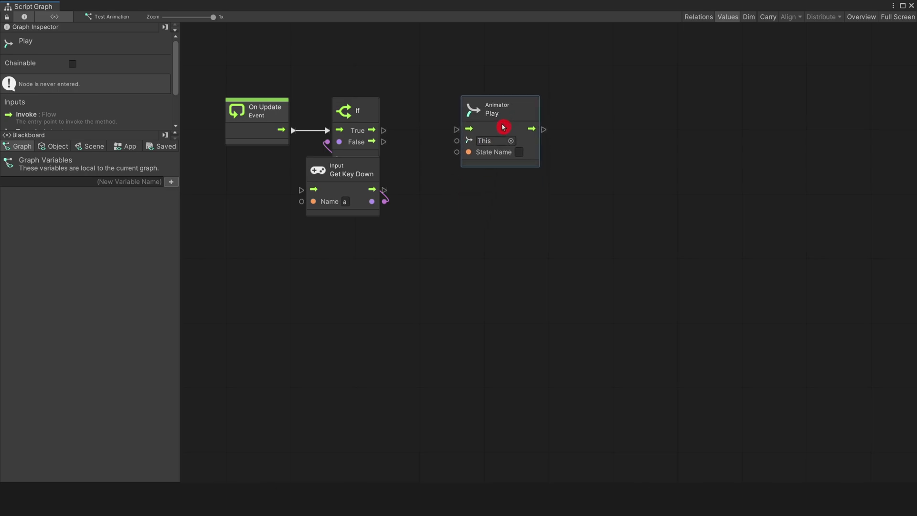
left_click_drag(386, 131, 456, 129)
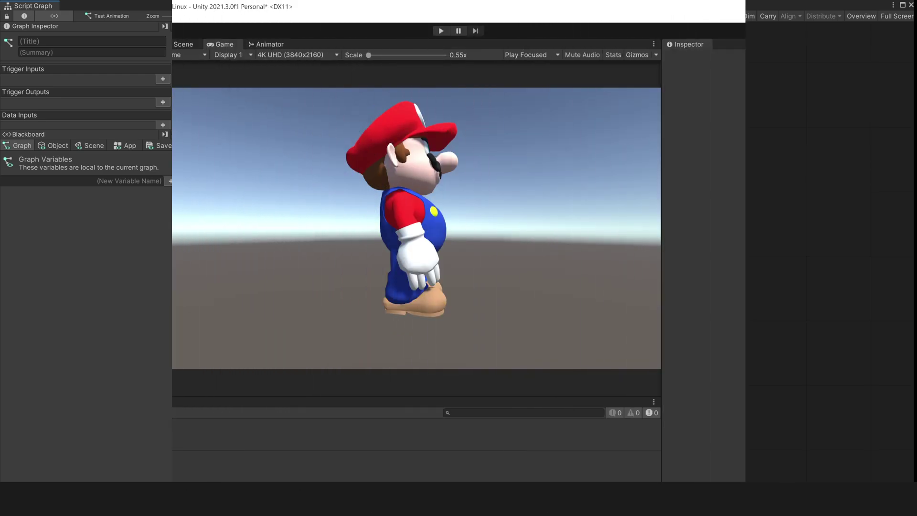
- Rename the idle character object in the Hierarchy to 'Mario'
left_click(103, 101)
type("Mar")
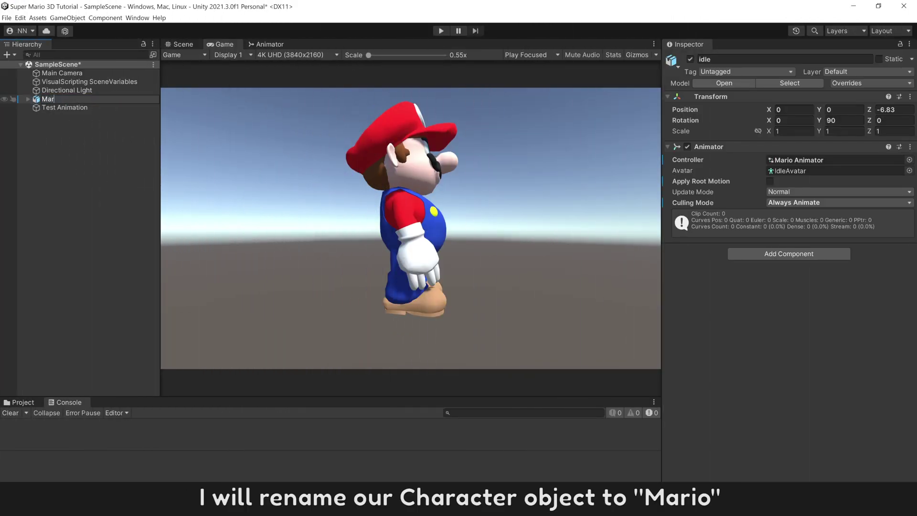
type("io")
left_click(102, 181)
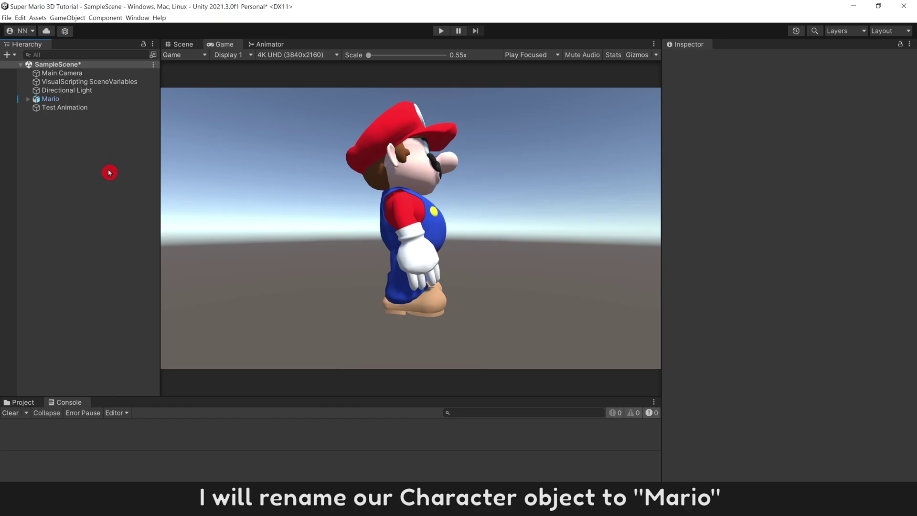
- Select Test Animation and reopen its script graph for editing
left_click(90, 99)
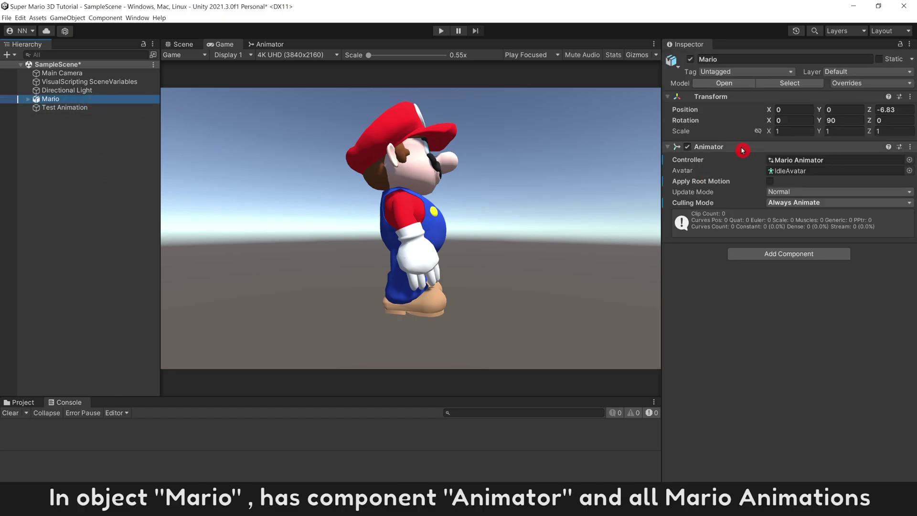
left_click(86, 107)
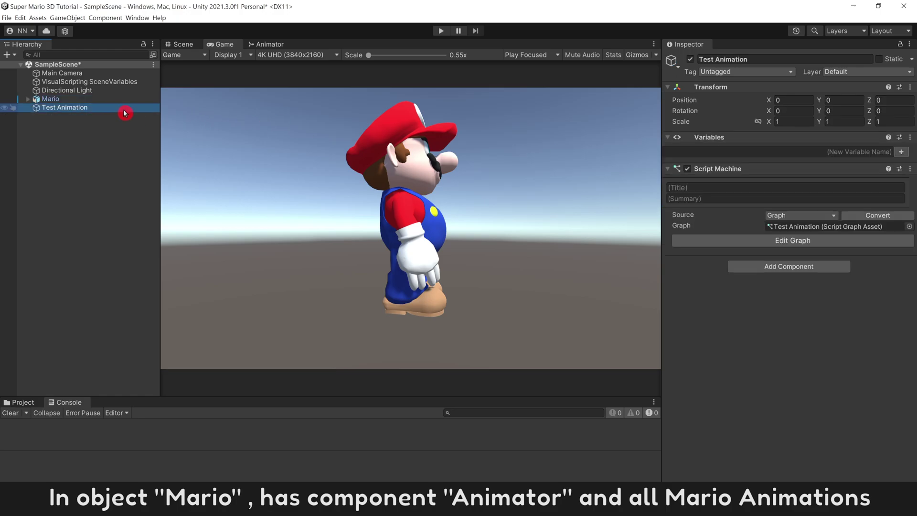
left_click(751, 237)
- Add a Game Object Find node with its Name set to 'Mario'
right_click(474, 233)
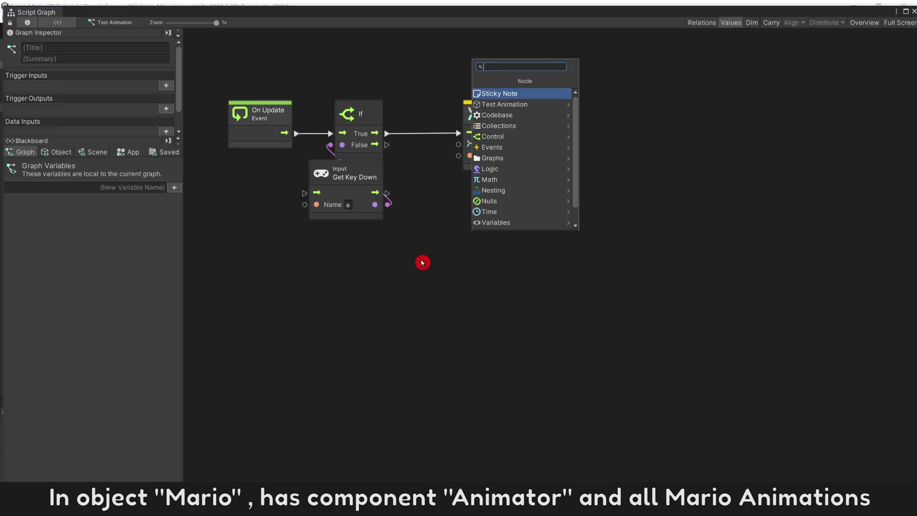
type("game find")
key("Return")
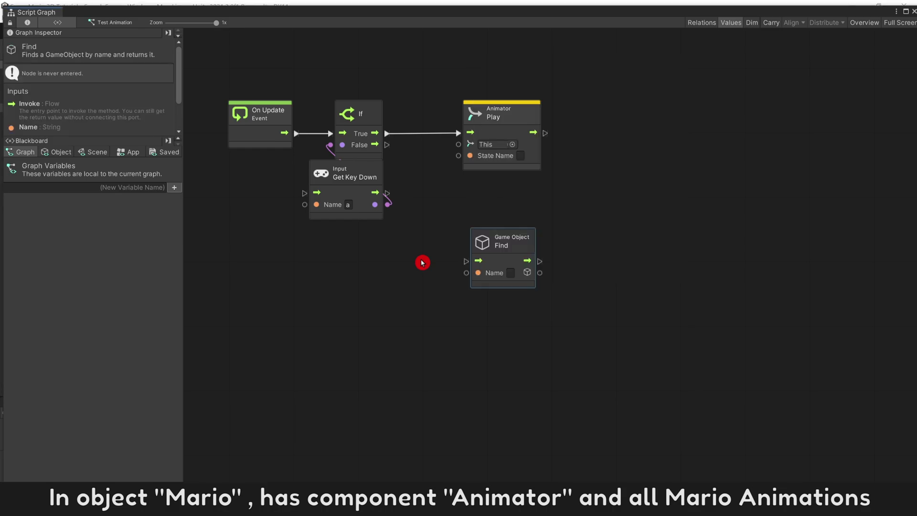
double_click(298, 12)
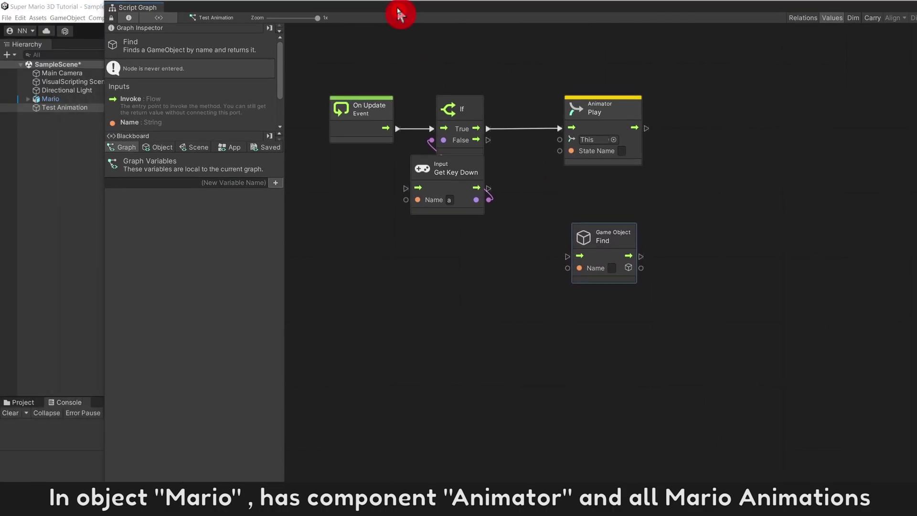
left_click(612, 268)
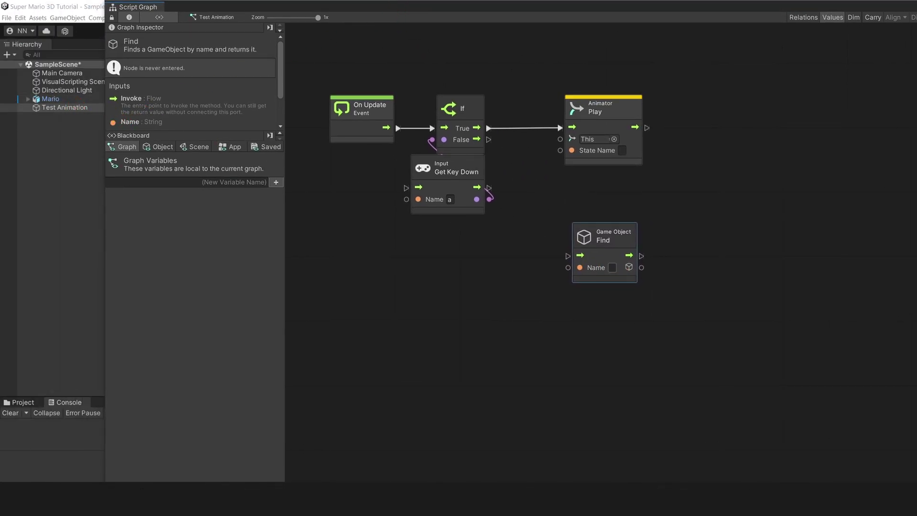
type("Mario")
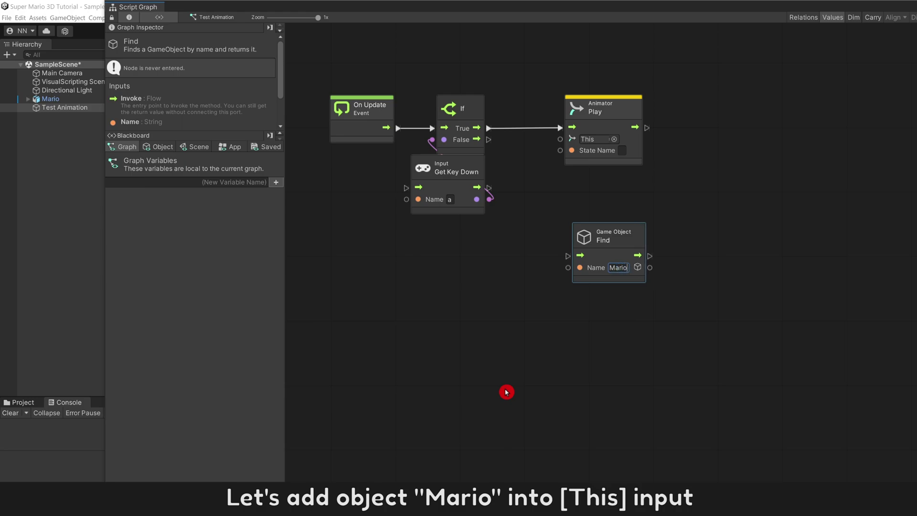
left_click(507, 391)
- Wire the Find output into Animator Play's This input and maximize the graph editor
left_click_drag(650, 268, 562, 139)
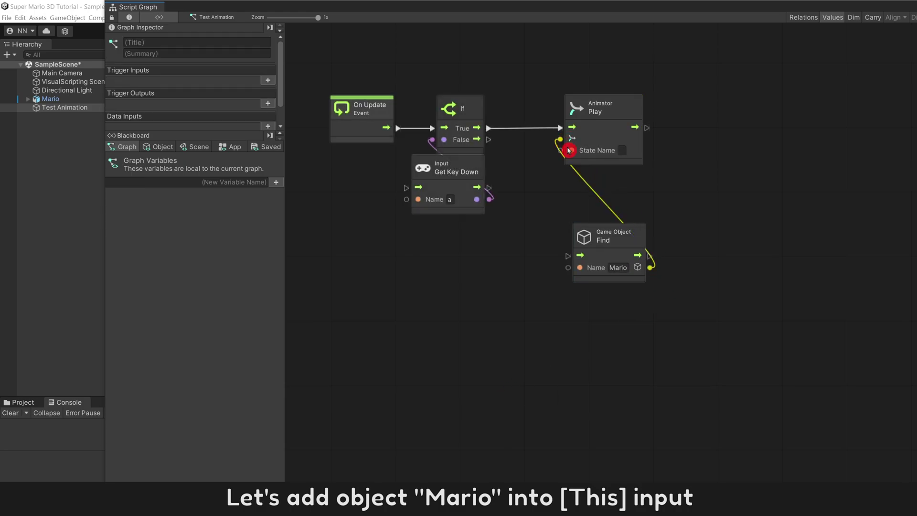
left_click_drag(604, 242, 599, 212)
left_click_drag(598, 192, 597, 189)
left_click(715, 182)
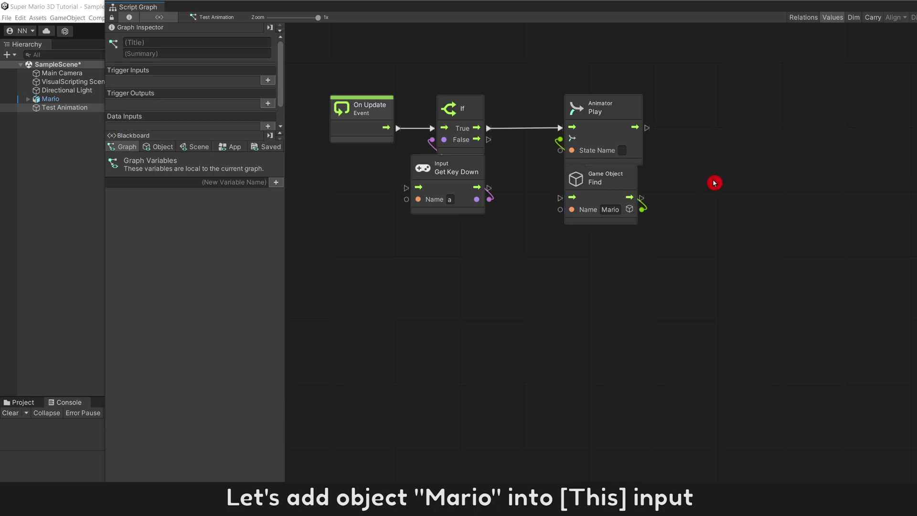
key("shift+space")
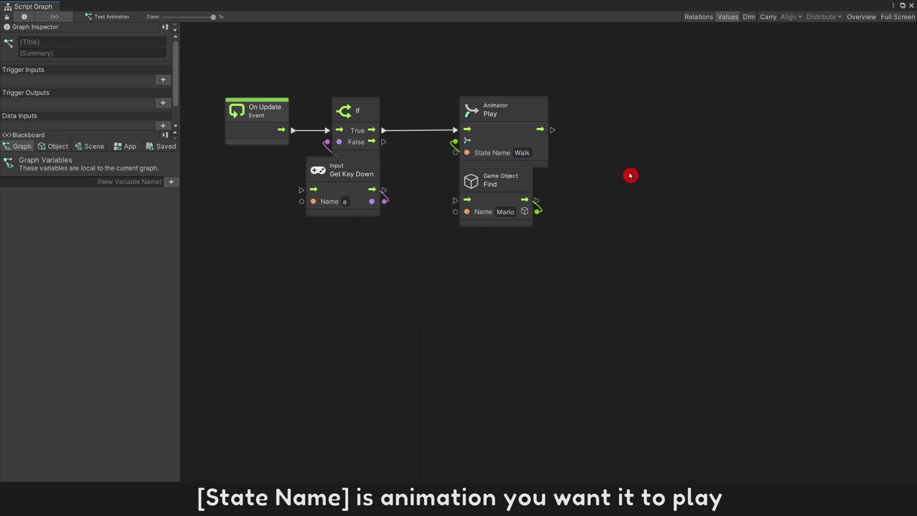
- Duplicate the If/Get Key Down/Play/Find group below, chain it from If False, and set key 's'
left_click_drag(594, 268, 368, 153)
key("ctrl+c")
key("ctrl+v")
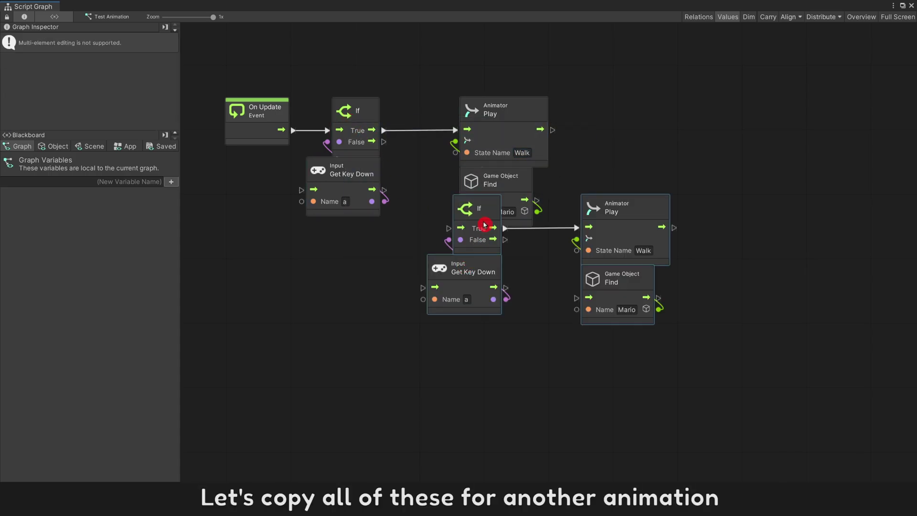
left_click_drag(476, 223, 348, 301)
left_click(389, 213)
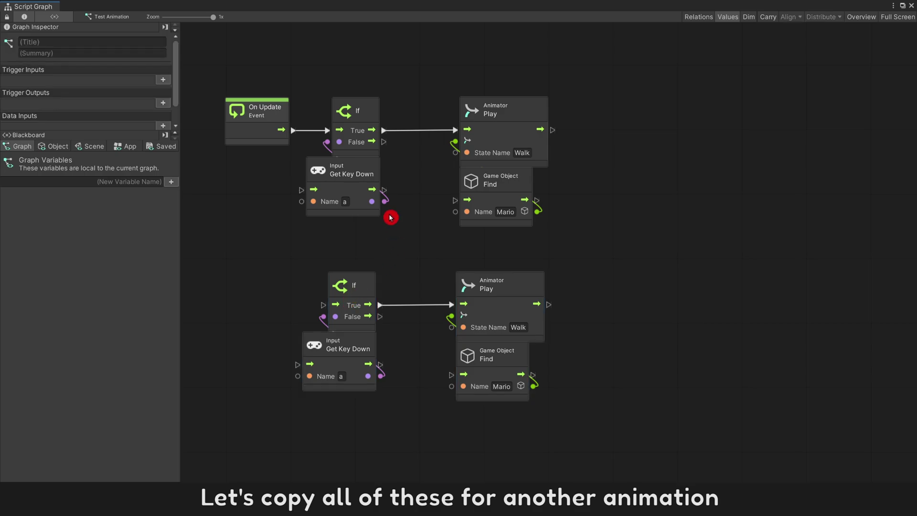
left_click_drag(384, 142, 379, 172)
left_click_drag(325, 307, 326, 307)
left_click(342, 377)
type("s")
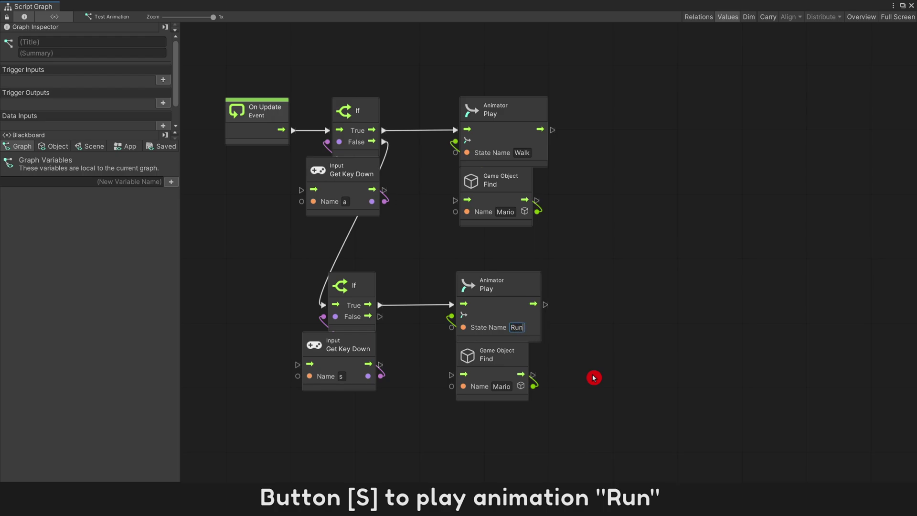
- Paste another copy below the Run group, chained from its If False, for the Jump branch
left_click_drag(607, 419, 411, 407)
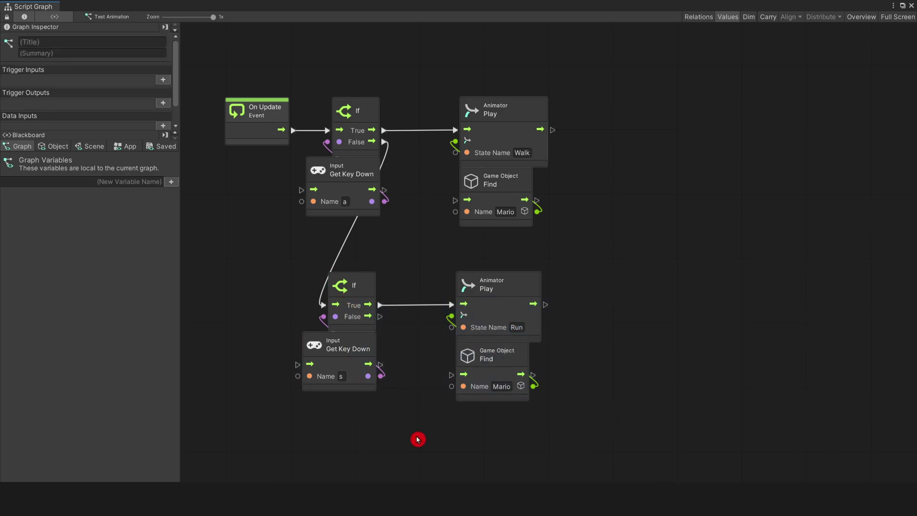
middle_click_drag(420, 432, 433, 287)
key("ctrl+v")
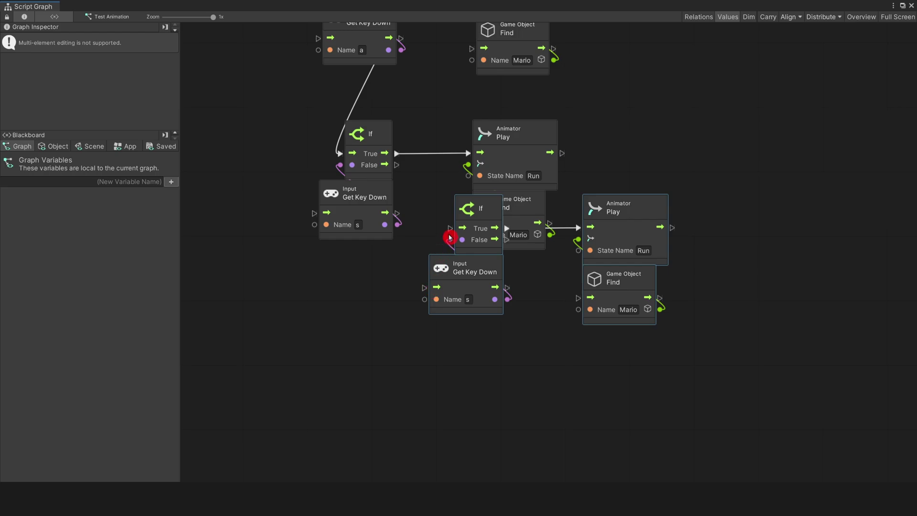
left_click_drag(449, 238, 333, 332)
left_click_drag(397, 165, 335, 326)
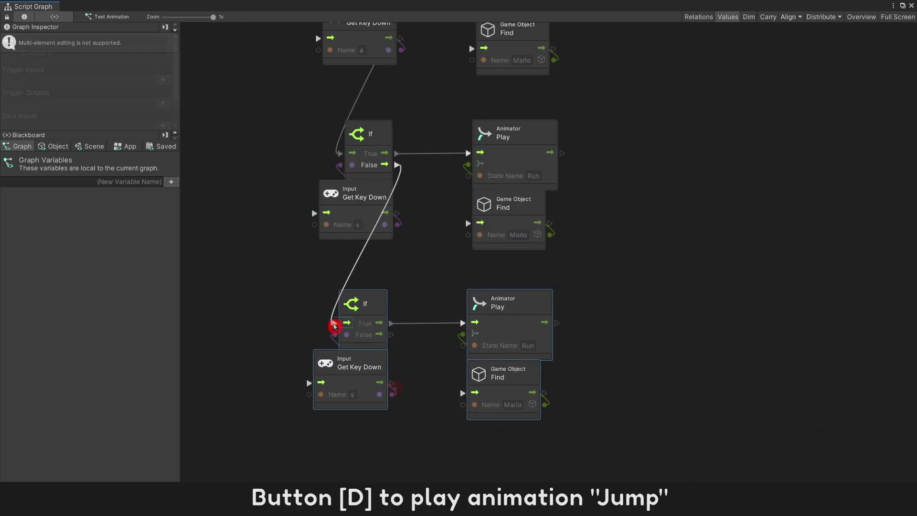
left_click(369, 397)
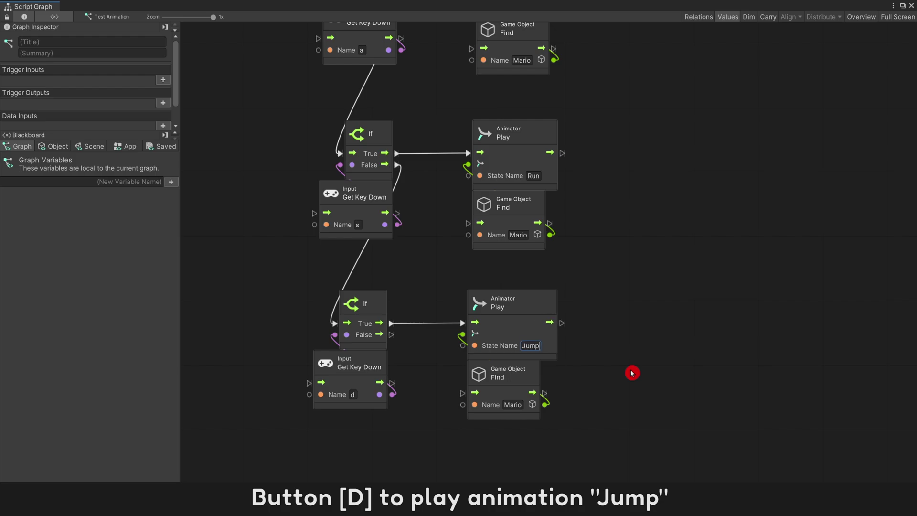
- Add a final copy chained from the Jump If's False, with key 'f' and state 'Dying'
left_click_drag(621, 428, 366, 324)
middle_click_drag(435, 421, 442, 262)
key("ctrl+c")
key("ctrl+v")
left_click_drag(486, 237, 379, 323)
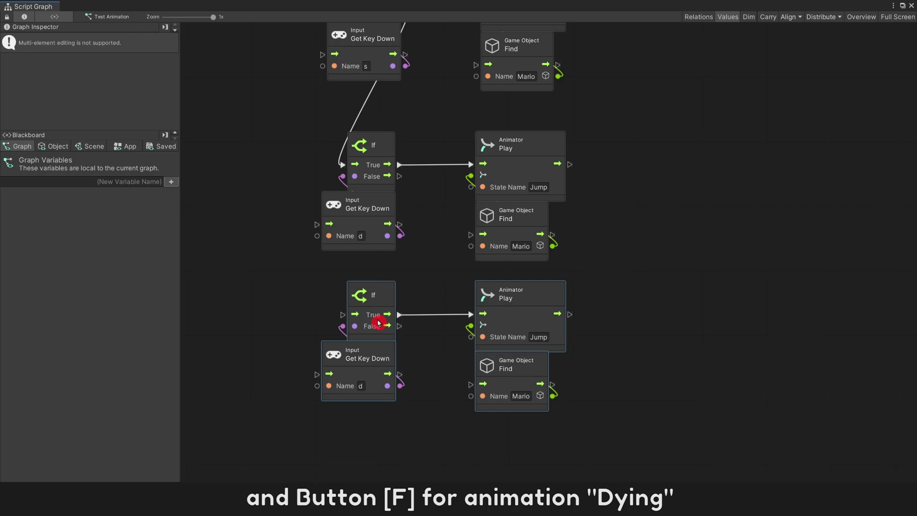
left_click_drag(399, 177, 342, 315)
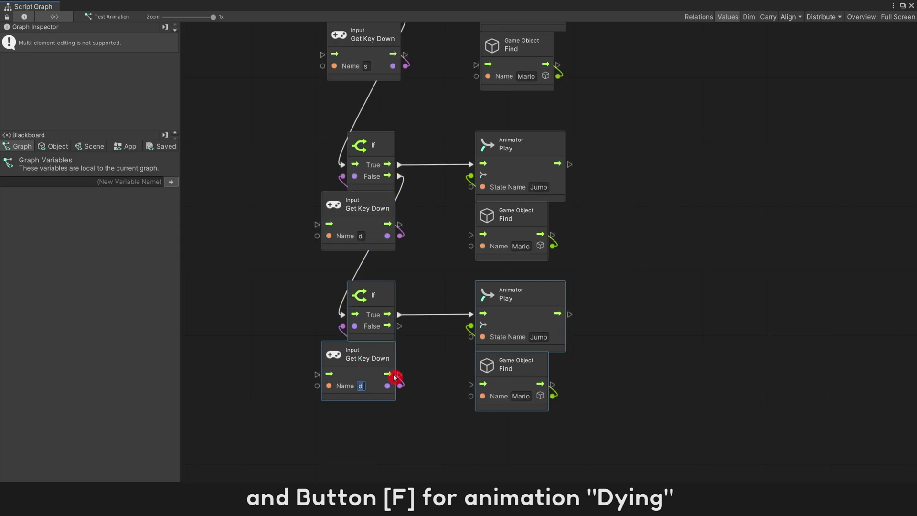
type("f")
left_click(434, 361)
type("Dy")
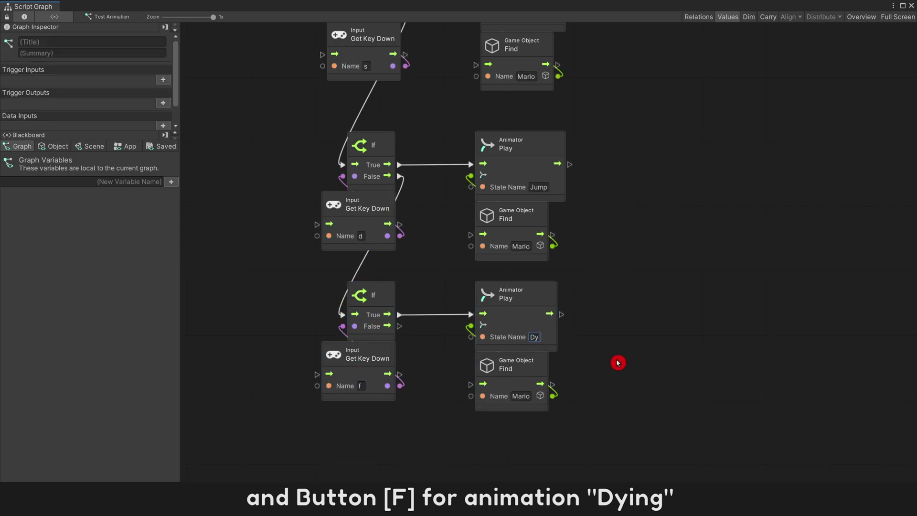
type("ing")
left_click(618, 363)
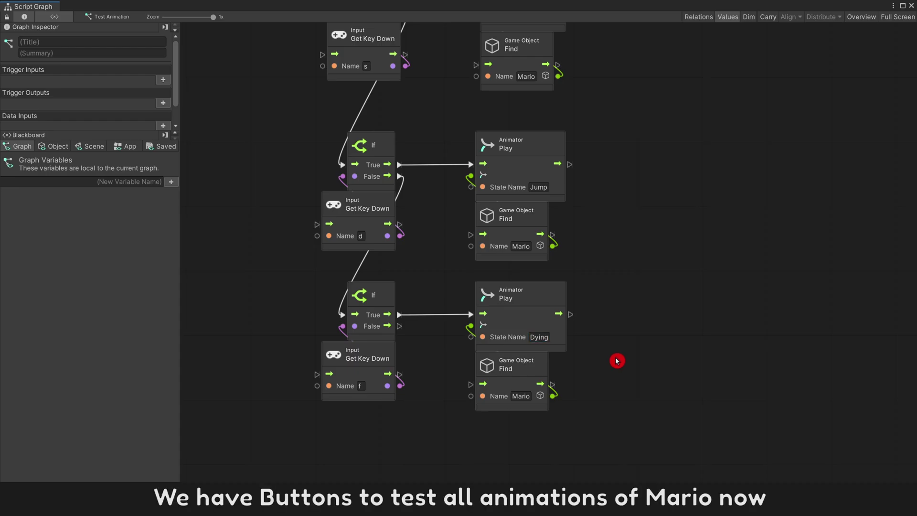
left_click(849, 19)
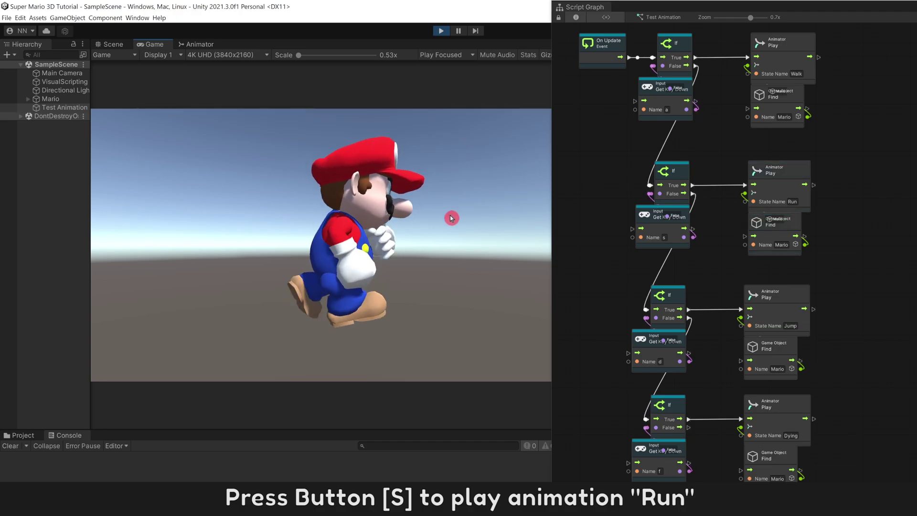
- In Play mode, press S, D and F to trigger Mario's Run, Jump and Dying animations
key("s")
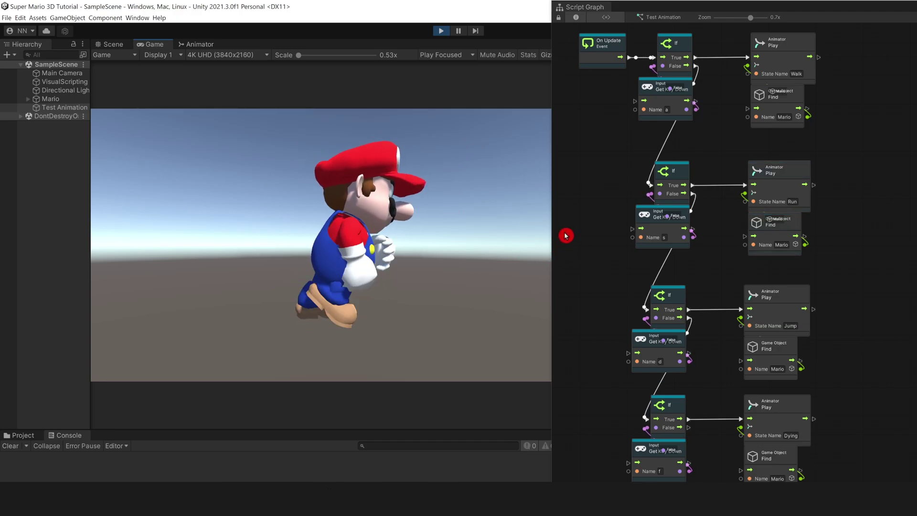
key("d")
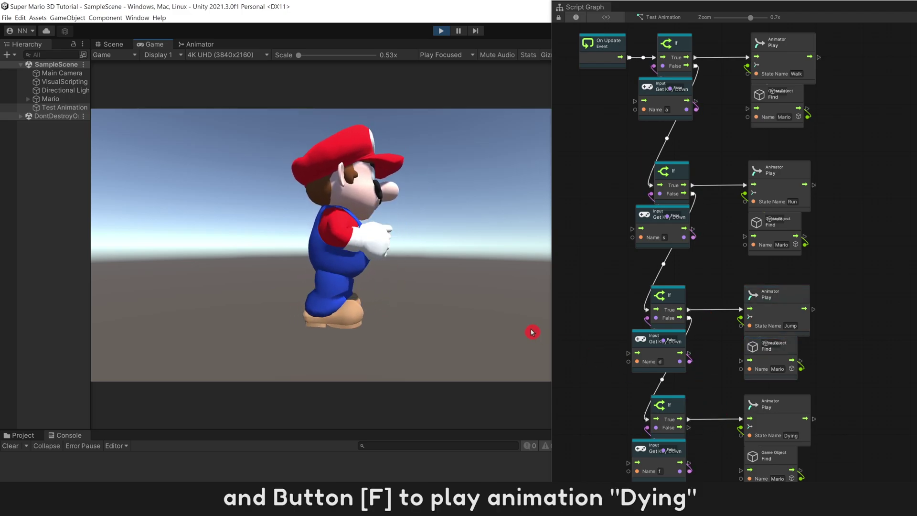
key("f")
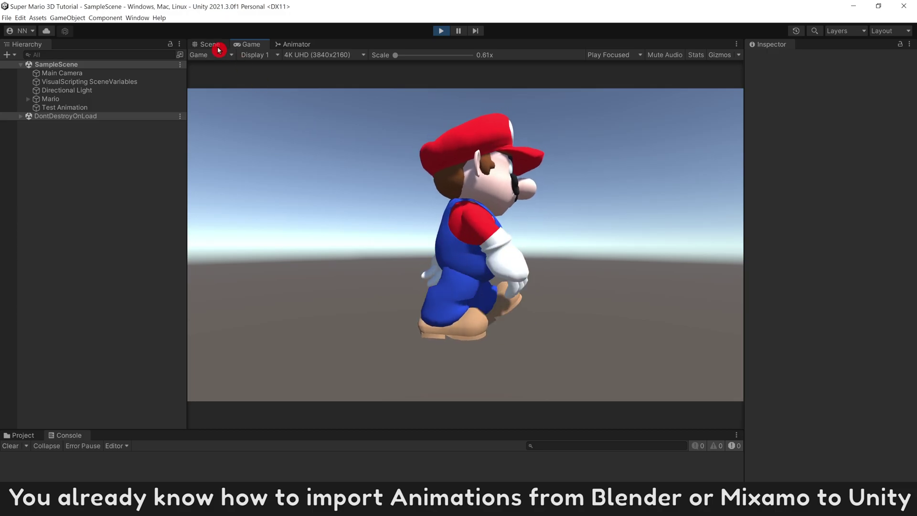
- Switch to the Scene view and pan the camera around Mario
left_click(211, 44)
left_click_drag(344, 129, 536, 196)
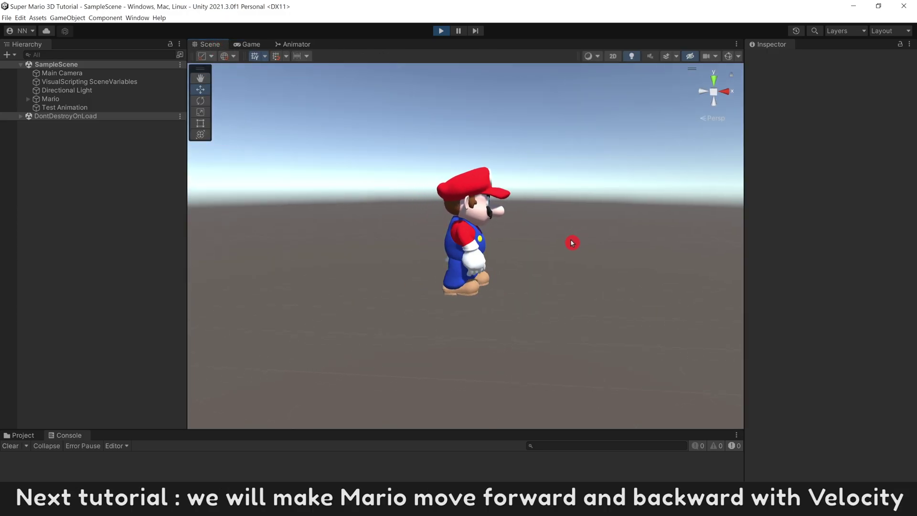